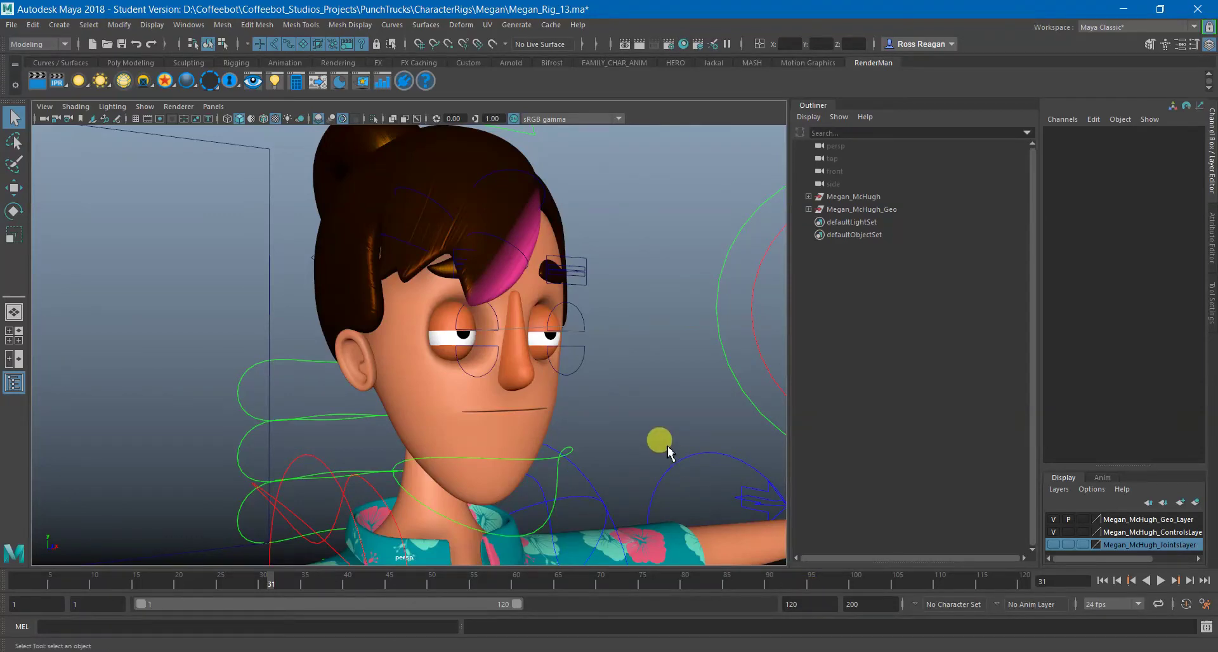
# Try shifting the eye aim control sideways to test how the pupils follow, and undo the move.
pyautogui.keyDown('alt'); pyautogui.moveTo(667, 452); pyautogui.dragTo(661, 284); pyautogui.keyUp('alt')
pyautogui.press('w')
pyautogui.keyDown('alt'); pyautogui.moveTo(670, 342); pyautogui.dragTo(663, 366); pyautogui.keyUp('alt')
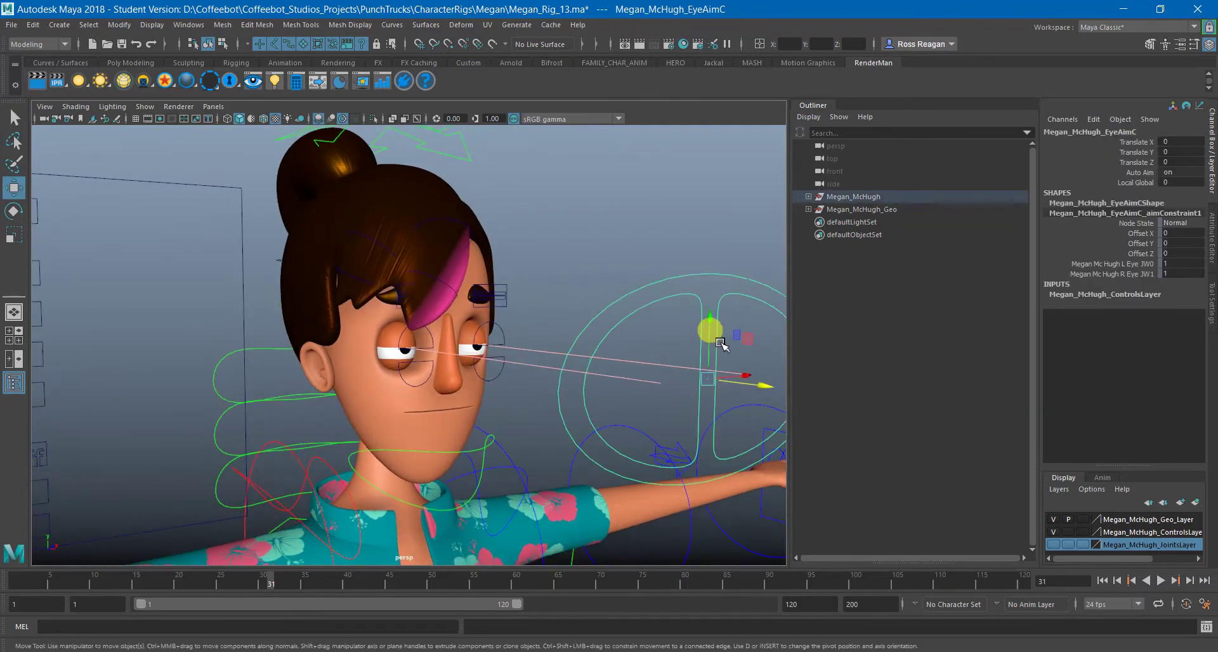
pyautogui.moveTo(738, 335)
pyautogui.mouseDown()
pyautogui.moveTo(725, 356)
pyautogui.moveTo(746, 348)
pyautogui.moveTo(742, 335)
pyautogui.moveTo(709, 347)
pyautogui.moveTo(743, 359)
pyautogui.moveTo(731, 330)
pyautogui.moveTo(716, 342)
pyautogui.mouseUp()
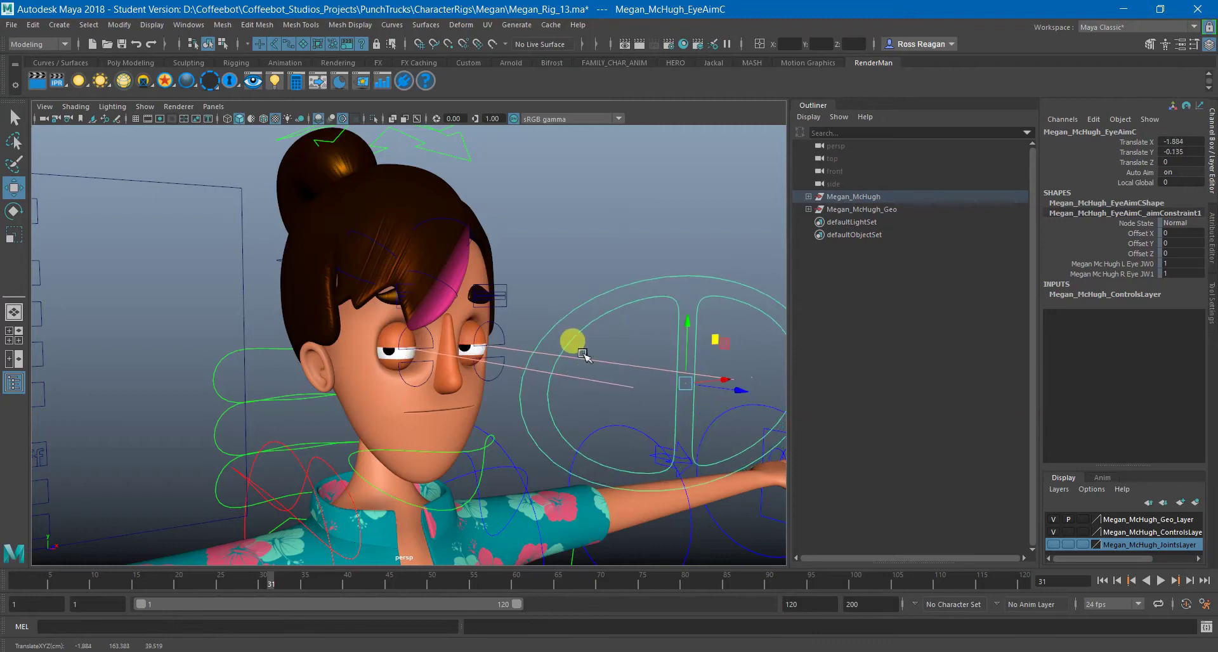
pyautogui.scroll(5, 522, 371)
pyautogui.moveTo(522, 370)
pyautogui.keyDown('alt'); pyautogui.mouseDown()
pyautogui.moveTo(484, 354)
pyautogui.moveTo(538, 384)
pyautogui.moveTo(497, 370)
pyautogui.moveTo(523, 365)
pyautogui.mouseUp(); pyautogui.keyUp('alt')
pyautogui.hotkey('ctrl', 'z')
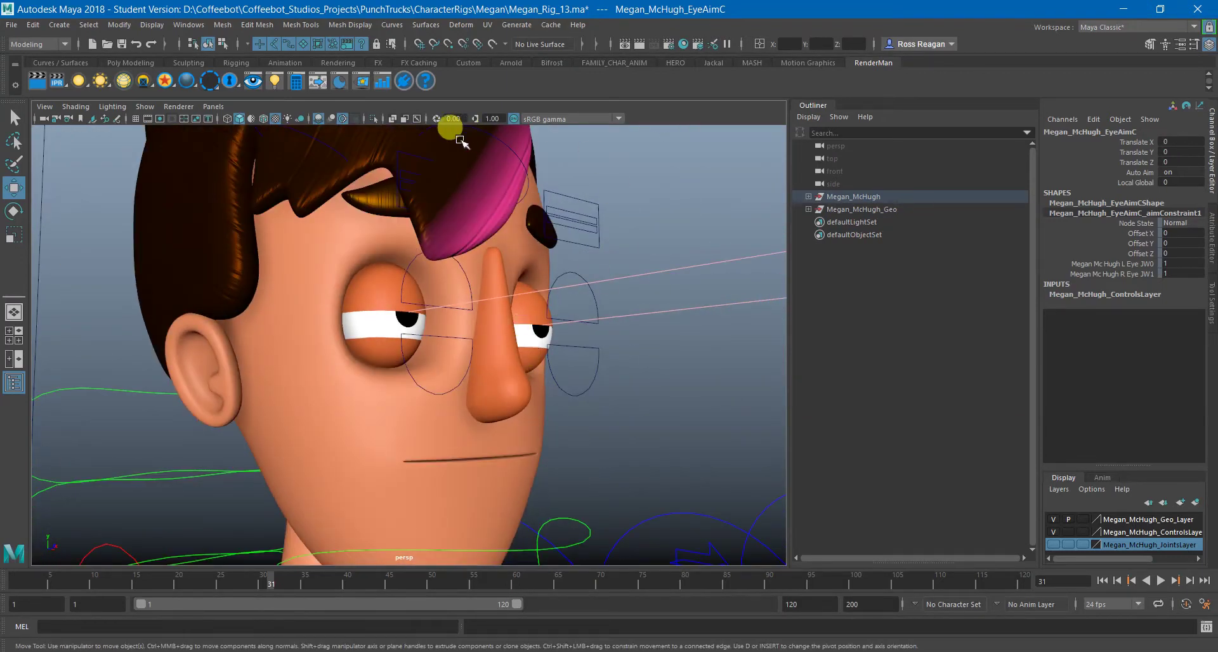
# Display wireframe over the shaded character and examine the topology of the eyes, eyelids and pupils up close.
pyautogui.click(263, 119)
pyautogui.moveTo(419, 336)
pyautogui.keyDown('alt'); pyautogui.mouseDown(button='right')
pyautogui.moveTo(634, 391)
pyautogui.moveTo(487, 379)
pyautogui.mouseUp(button='right'); pyautogui.keyUp('alt')
pyautogui.keyDown('alt'); pyautogui.moveTo(485, 377); pyautogui.dragTo(493, 379, button='middle'); pyautogui.keyUp('alt')
pyautogui.scroll(-5, 507, 357)
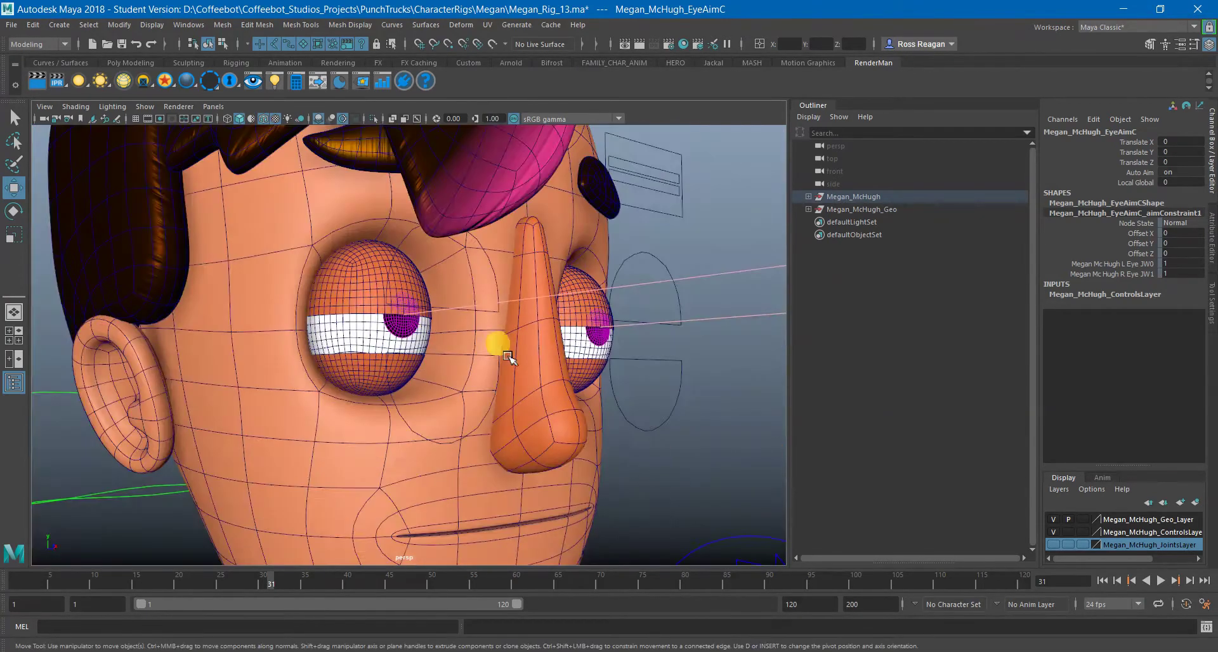
pyautogui.scroll(3, 596, 379)
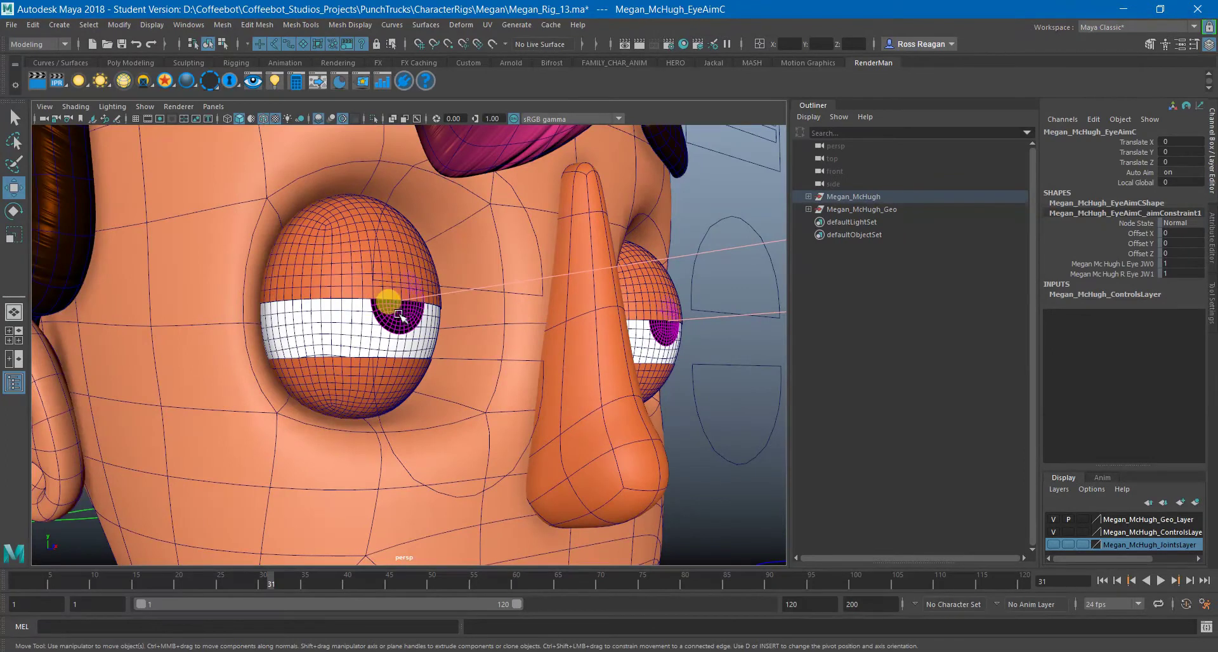
pyautogui.scroll(-5, 400, 319)
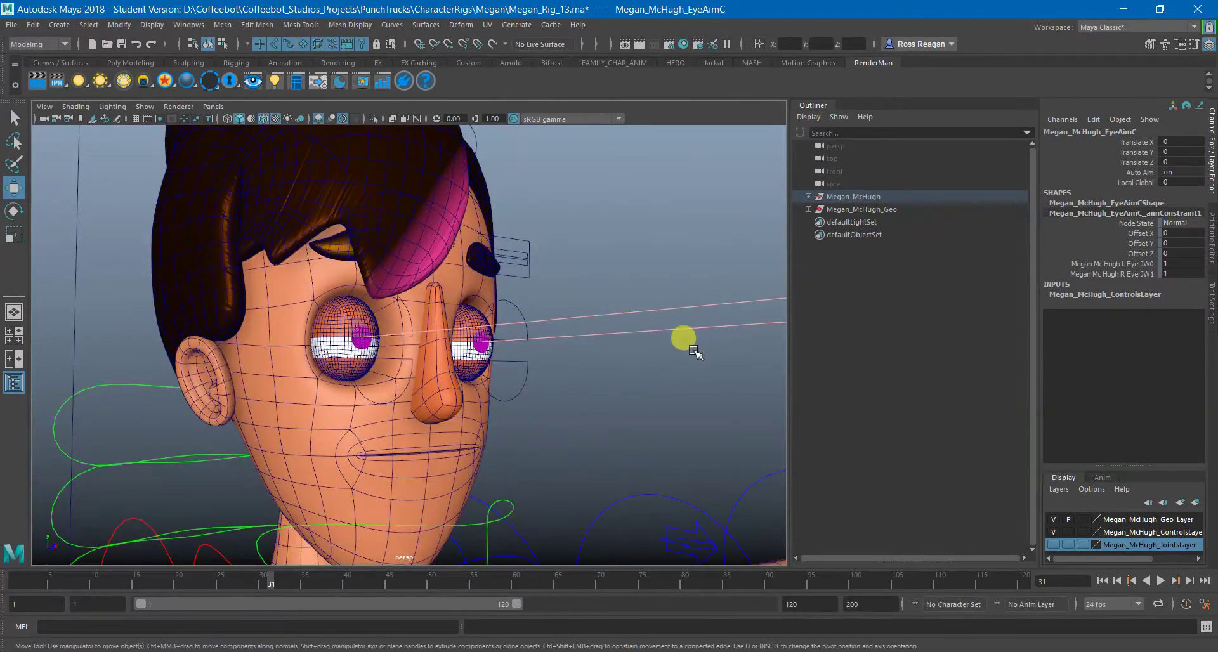
# Try moving the eye aim control sideways with the wireframe displayed, and undo the move.
pyautogui.scroll(-2, 711, 347)
pyautogui.keyDown('alt'); pyautogui.moveTo(702, 348); pyautogui.dragTo(672, 352, button='middle'); pyautogui.keyUp('alt')
pyautogui.moveTo(673, 321); pyautogui.dragTo(528, 324)
pyautogui.scroll(5, 529, 323)
pyautogui.hotkey('ctrl', 'z')
pyautogui.keyDown('alt'); pyautogui.moveTo(472, 352); pyautogui.dragTo(557, 358, button='middle'); pyautogui.keyUp('alt')
pyautogui.scroll(4, 557, 358)
pyautogui.press('q')
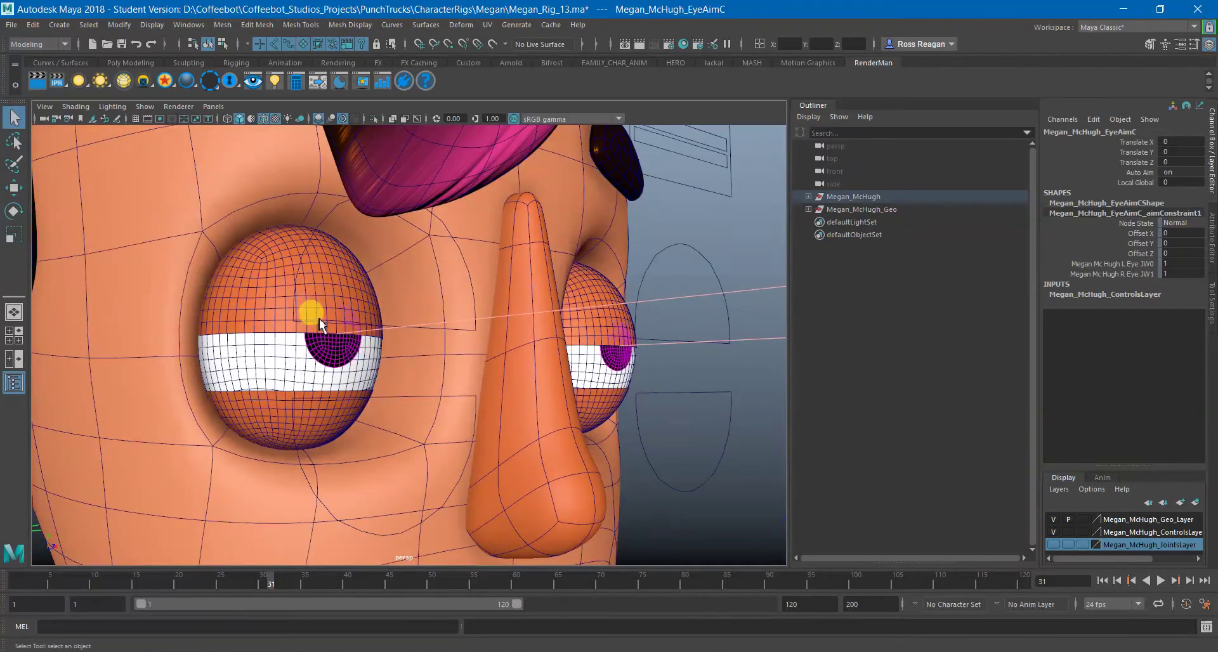
# Deselect the eye aim control and turn off the wireframe overlay on the shaded character.
pyautogui.scroll(-5, 611, 379)
pyautogui.click(675, 393)
pyautogui.scroll(-2, 675, 394)
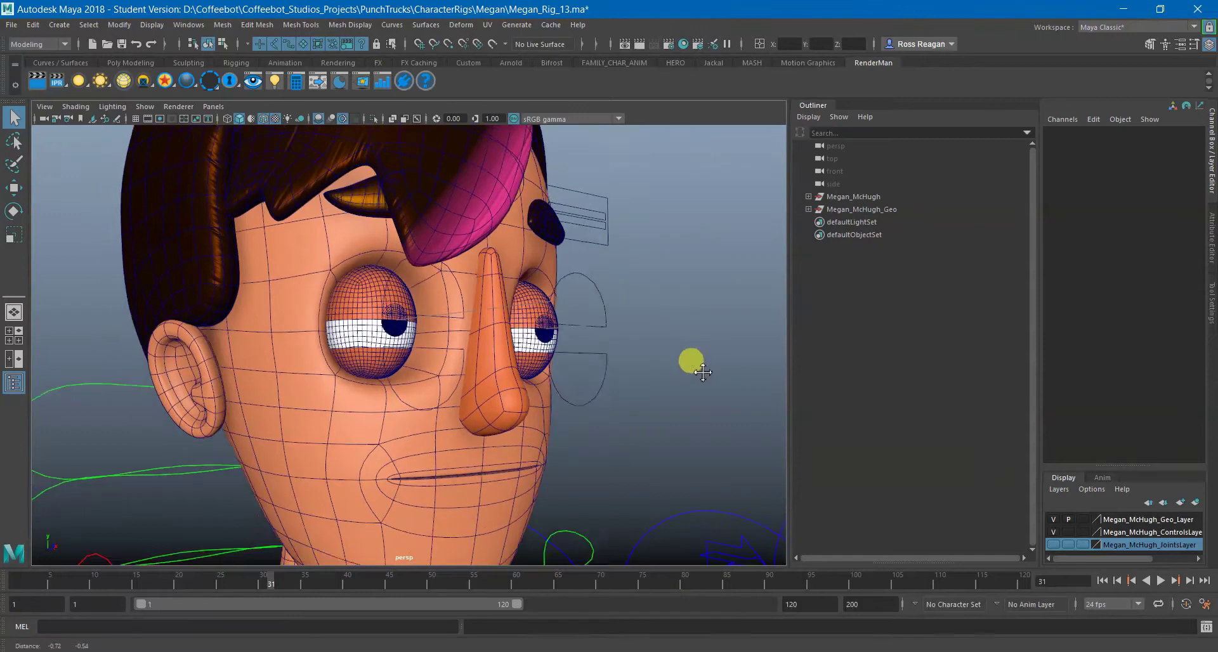
pyautogui.click(263, 119)
pyautogui.click(588, 352)
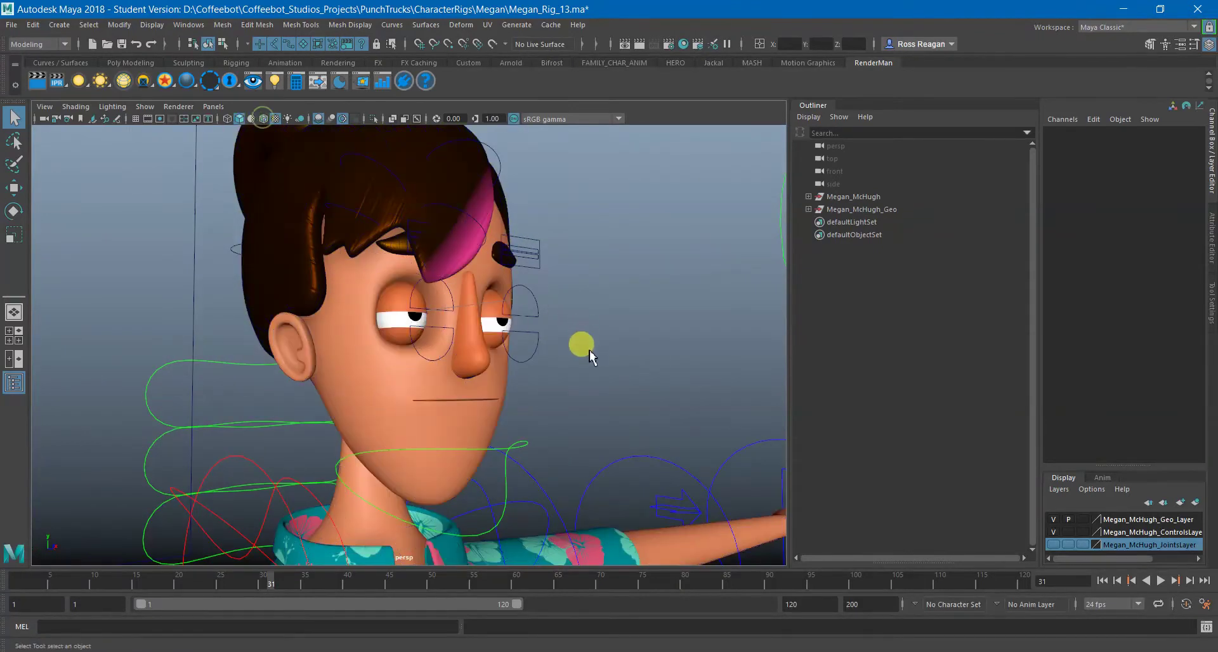
# Examine how the pupils and eyelids fit the eyeballs from the side and from the front.
pyautogui.keyDown('alt'); pyautogui.moveTo(580, 368); pyautogui.dragTo(600, 370, button='right'); pyautogui.keyUp('alt')
pyautogui.keyDown('alt'); pyautogui.moveTo(600, 370); pyautogui.dragTo(630, 372); pyautogui.keyUp('alt')
pyautogui.keyDown('alt'); pyautogui.moveTo(631, 372); pyautogui.dragTo(546, 378, button='middle'); pyautogui.keyUp('alt')
pyautogui.keyDown('alt'); pyautogui.moveTo(547, 378); pyautogui.dragTo(707, 399, button='right'); pyautogui.keyUp('alt')
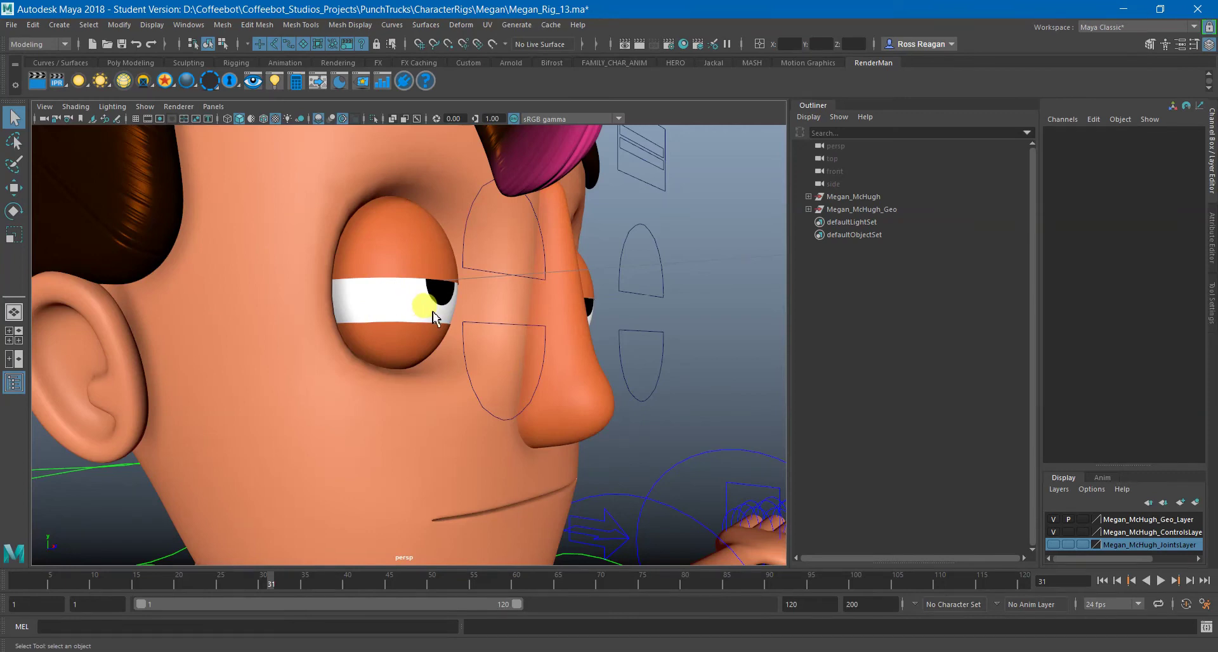
pyautogui.keyDown('alt'); pyautogui.moveTo(433, 317); pyautogui.dragTo(459, 338); pyautogui.keyUp('alt')
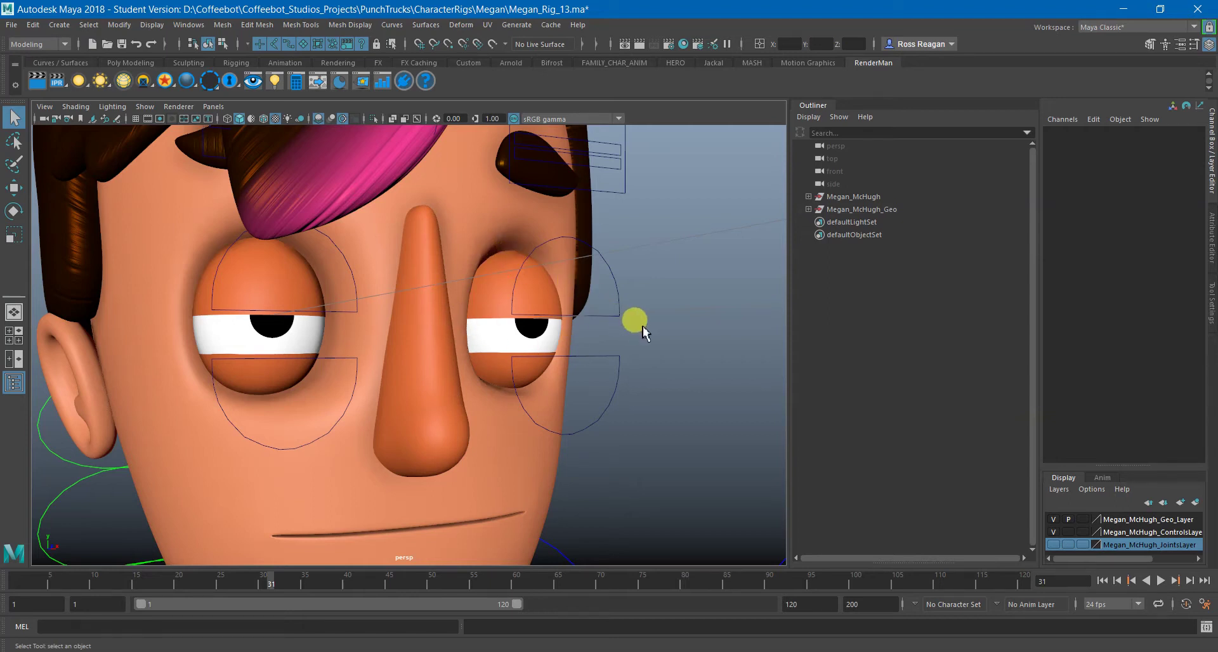
pyautogui.moveTo(660, 343)
pyautogui.keyDown('alt'); pyautogui.mouseDown(button='middle')
pyautogui.moveTo(678, 342)
pyautogui.moveTo(665, 345)
pyautogui.mouseUp(button='middle'); pyautogui.keyUp('alt')
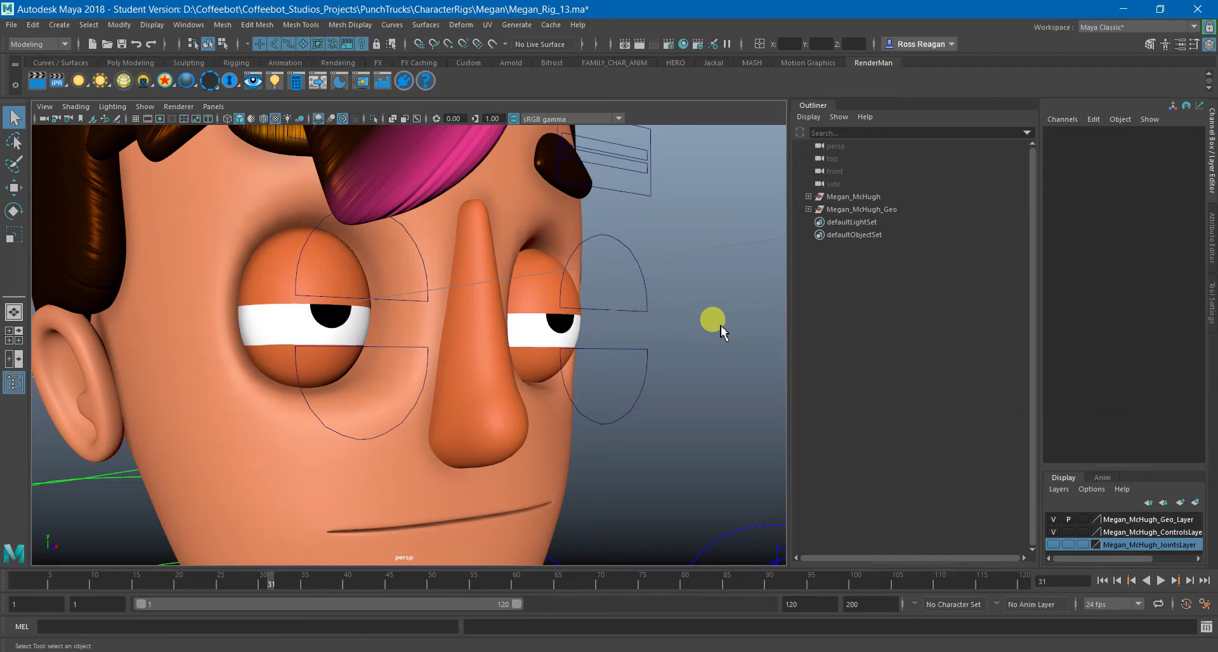
pyautogui.scroll(-3, 714, 332)
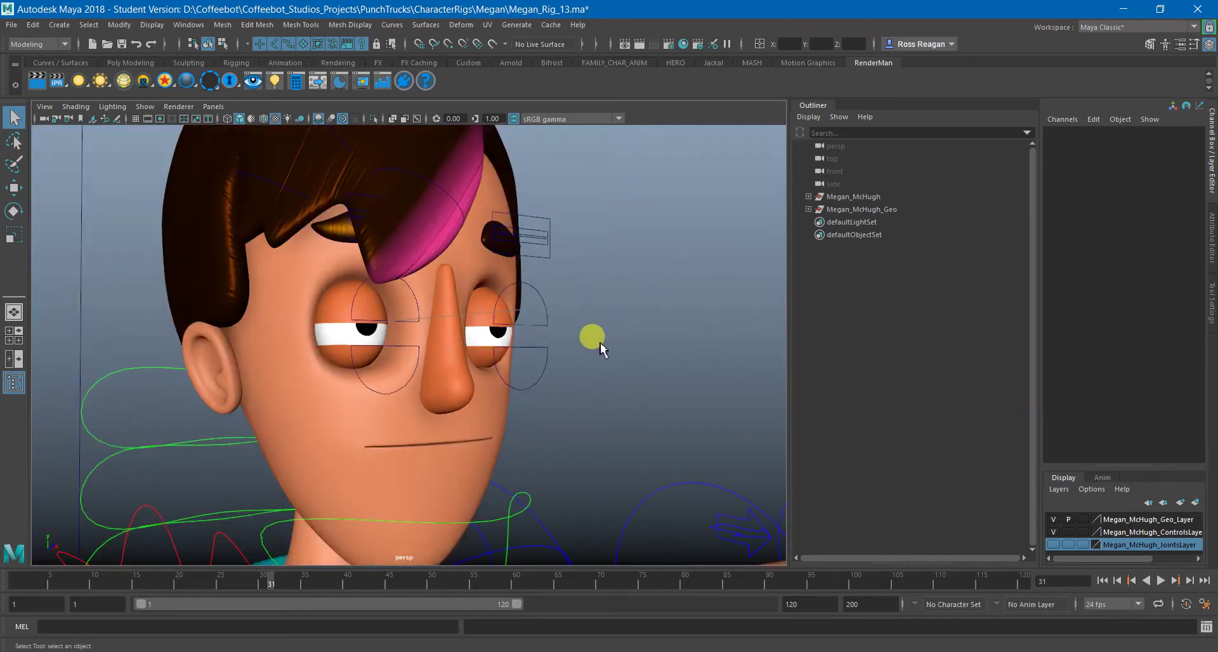
# Raise the left upper eyelid control to open the character's left eye.
pyautogui.click(548, 329)
pyautogui.press('w')
pyautogui.moveTo(548, 327); pyautogui.dragTo(521, 319)
pyautogui.scroll(5, 521, 319)
pyautogui.moveTo(671, 204); pyautogui.dragTo(702, 94)
pyautogui.keyDown('alt'); pyautogui.moveTo(617, 261); pyautogui.dragTo(599, 299); pyautogui.keyUp('alt')
pyautogui.keyDown('alt'); pyautogui.moveTo(598, 299); pyautogui.dragTo(614, 348, button='right'); pyautogui.keyUp('alt')
# Inspect the left eyeball and upper eyelid meshes, switching the eyelid between unsmoothed and smooth preview display.
pyautogui.click(454, 335)
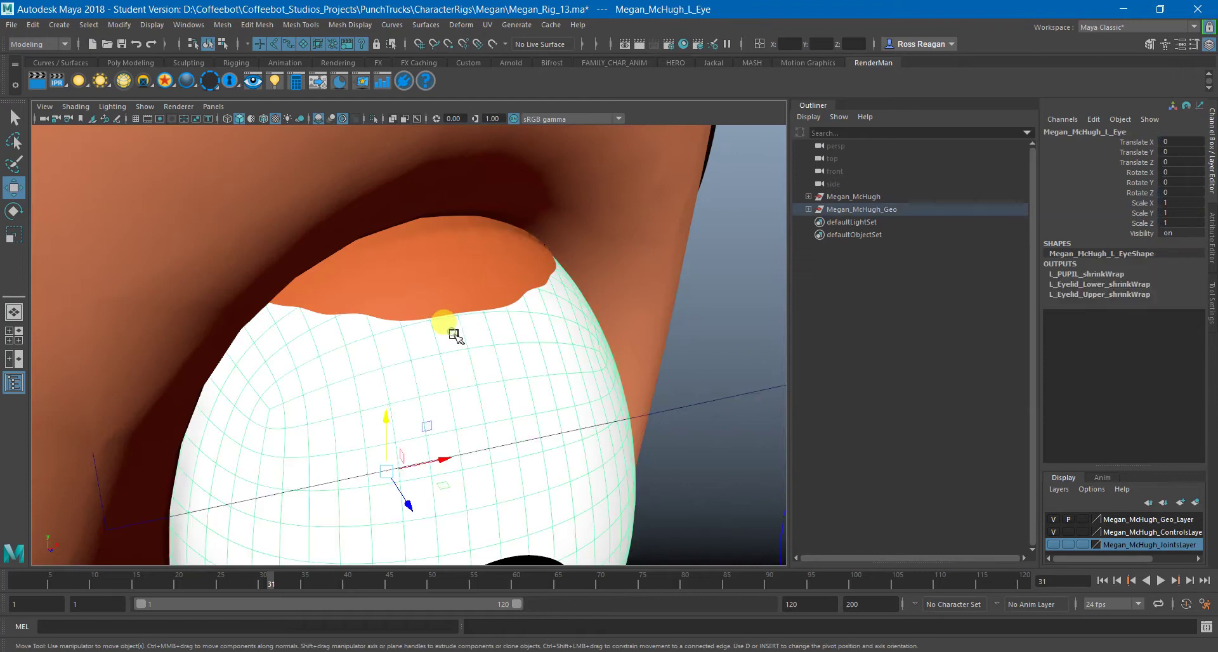
pyautogui.click(456, 266)
pyautogui.press('1')
pyautogui.press('3')
pyautogui.keyDown('alt'); pyautogui.moveTo(428, 363); pyautogui.dragTo(509, 361, button='middle'); pyautogui.keyUp('alt')
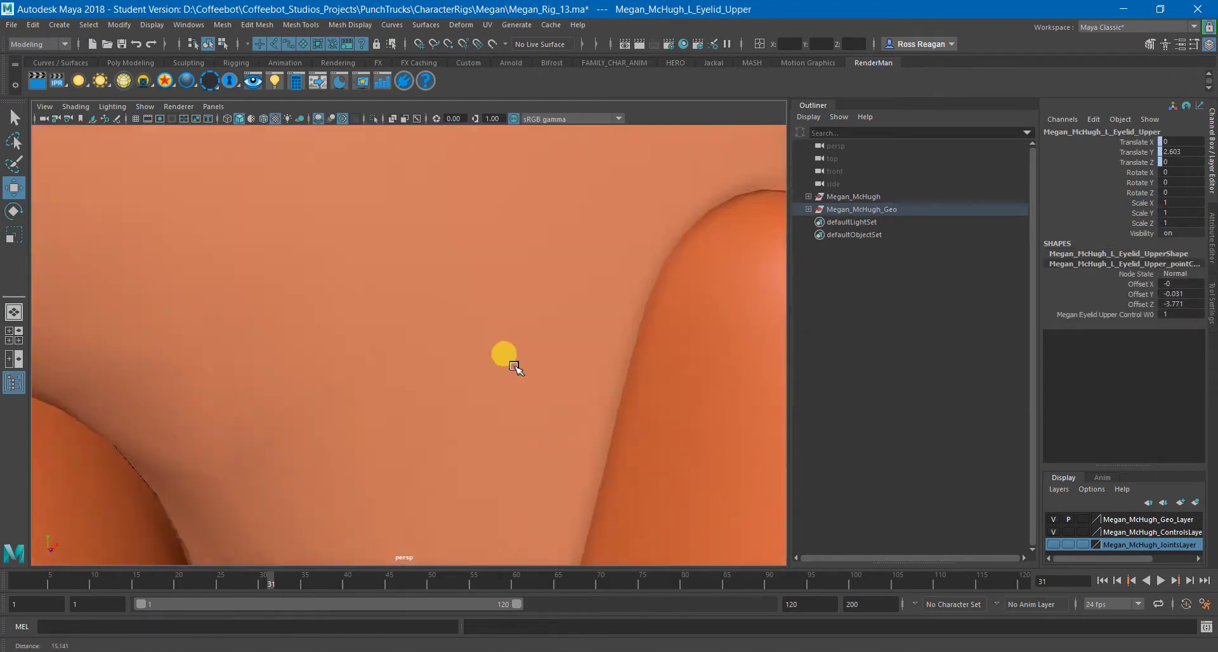
pyautogui.keyDown('alt'); pyautogui.moveTo(509, 360); pyautogui.dragTo(449, 347, button='right'); pyautogui.keyUp('alt')
pyautogui.keyDown('alt'); pyautogui.moveTo(456, 353); pyautogui.dragTo(505, 359); pyautogui.keyUp('alt')
pyautogui.press('q')
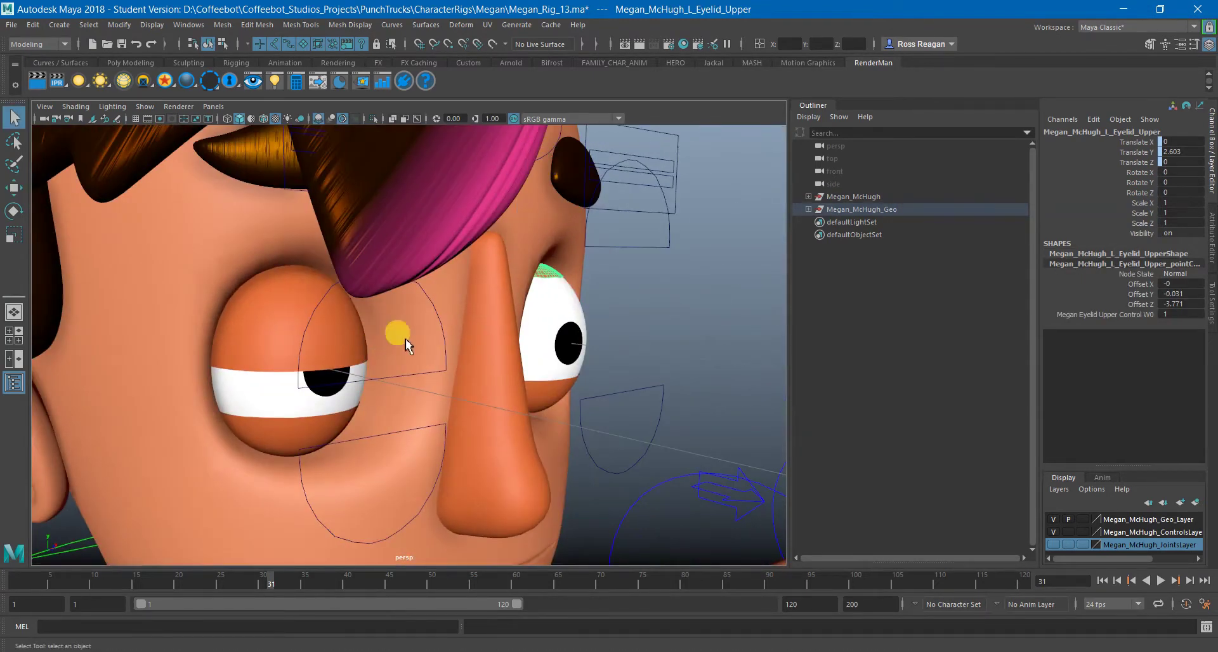
# Try out the right upper eyelid control with the Move tool.
pyautogui.click(443, 376)
pyautogui.press('w')
pyautogui.moveTo(372, 315)
pyautogui.mouseDown()
pyautogui.moveTo(371, 89)
pyautogui.moveTo(389, 314)
pyautogui.mouseUp()
pyautogui.press('q')
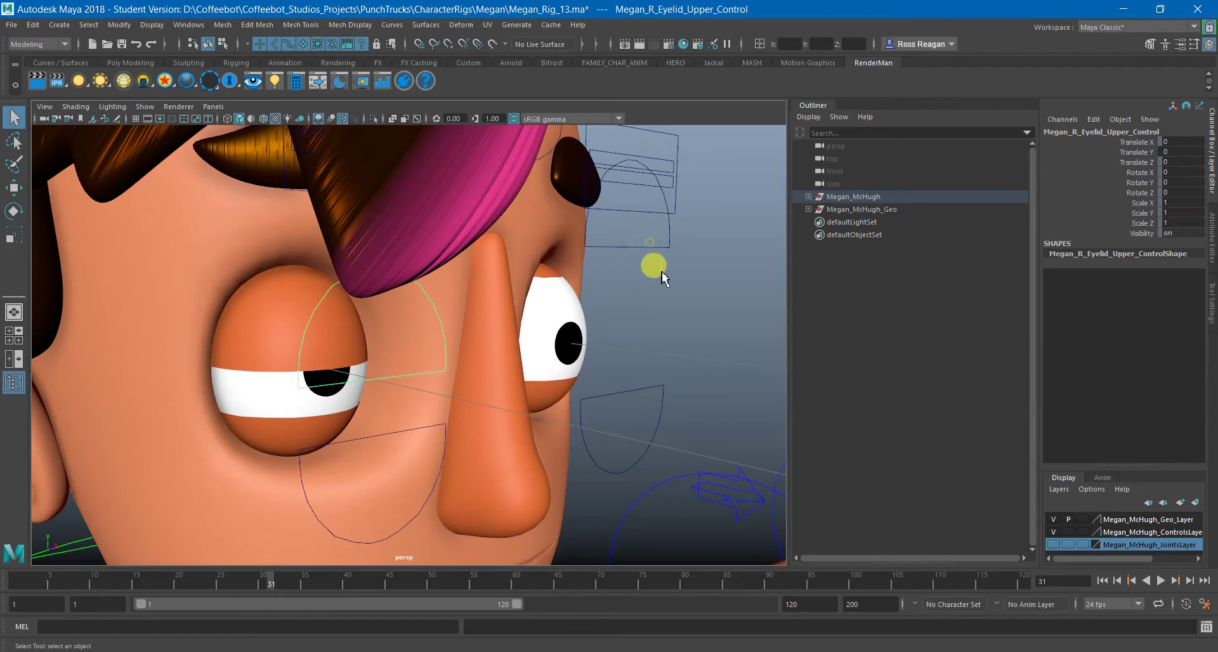
# Return the left upper eyelid control to its original half-closed position and deselect it.
pyautogui.click(628, 164)
pyautogui.press('w')
pyautogui.keyDown('alt'); pyautogui.moveTo(622, 280); pyautogui.dragTo(630, 325); pyautogui.keyUp('alt')
pyautogui.click(660, 313)
pyautogui.press('q')
pyautogui.scroll(-4, 673, 311)
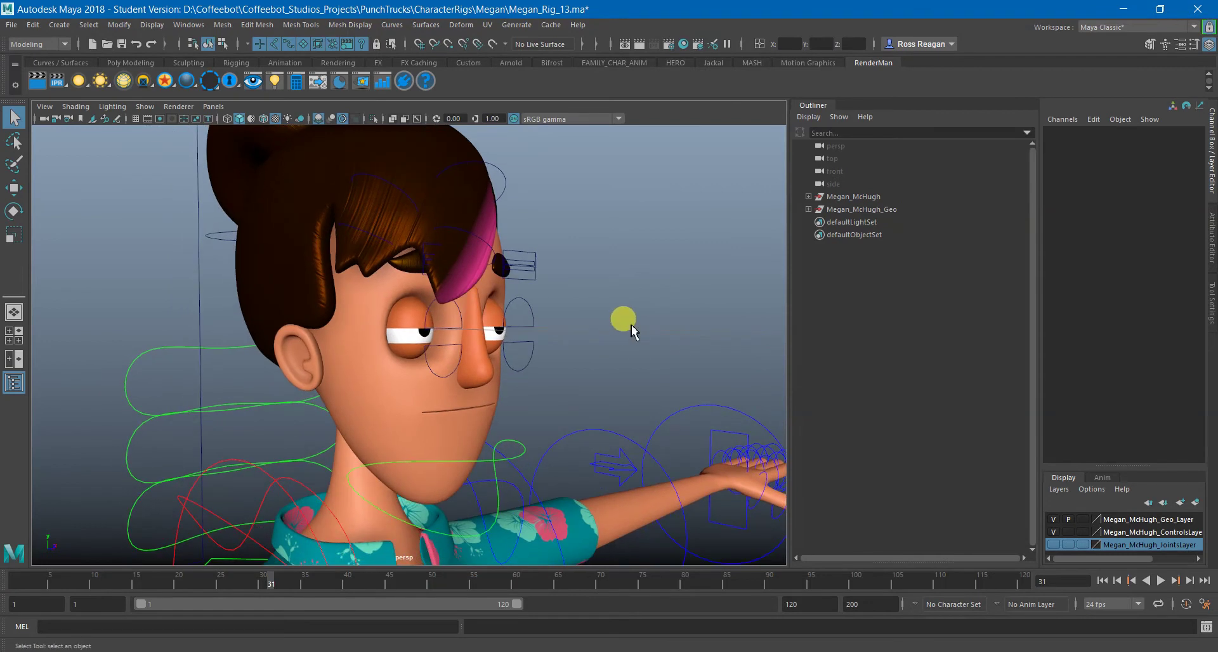
# Start a new scene without saving the rig changes, and show the grid in the perspective view.
pyautogui.click(12, 25)
pyautogui.click(29, 45)
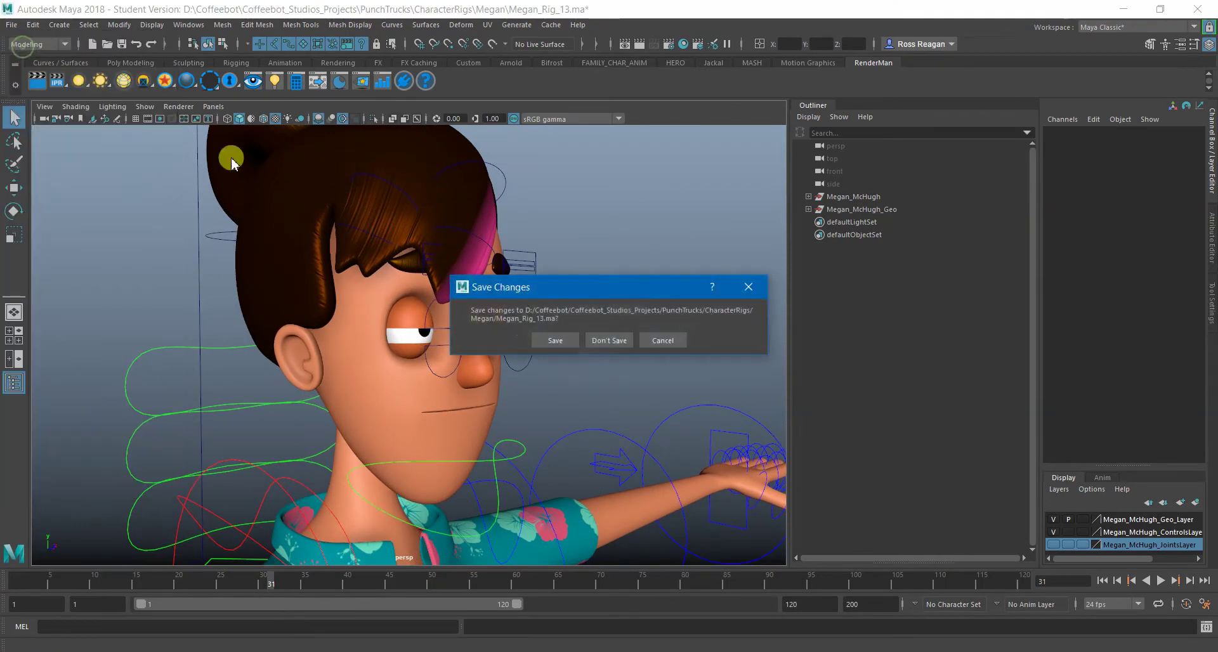
pyautogui.click(593, 343)
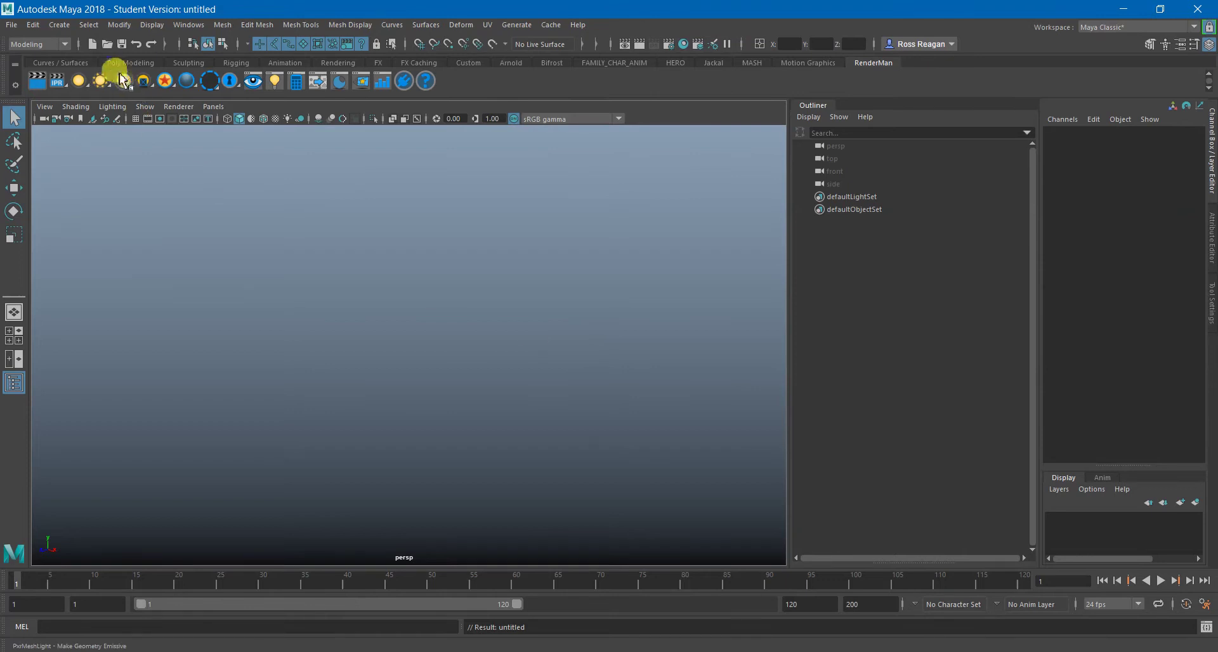
pyautogui.click(127, 118)
pyautogui.click(132, 118)
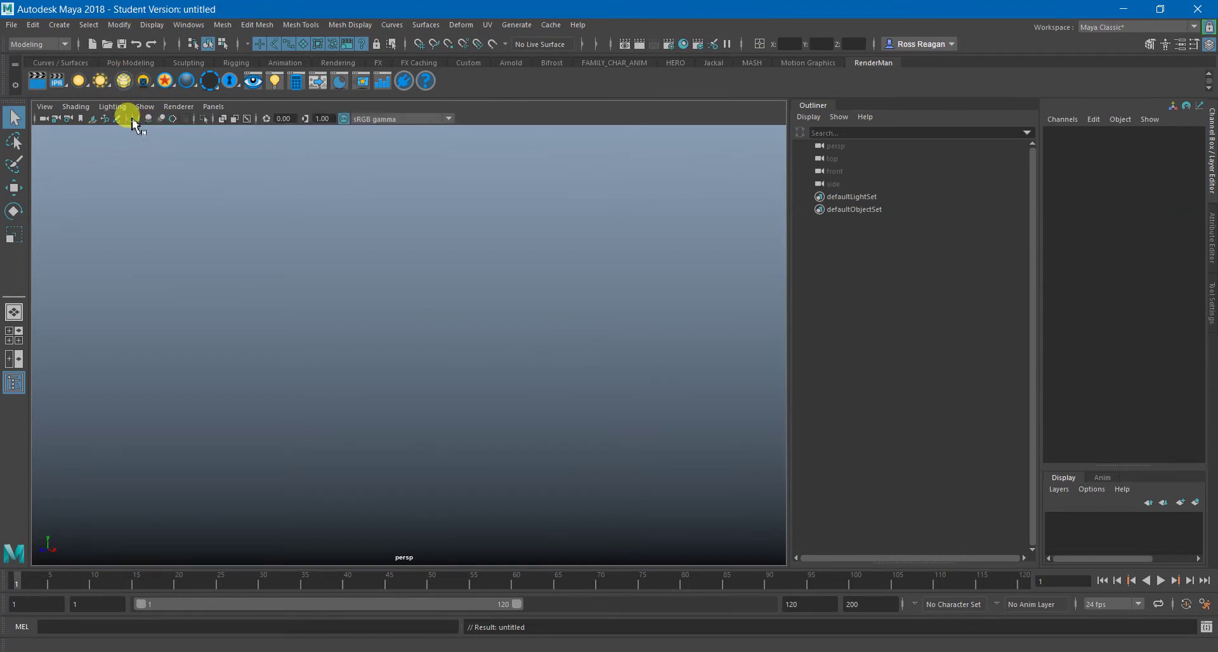
pyautogui.click(128, 118)
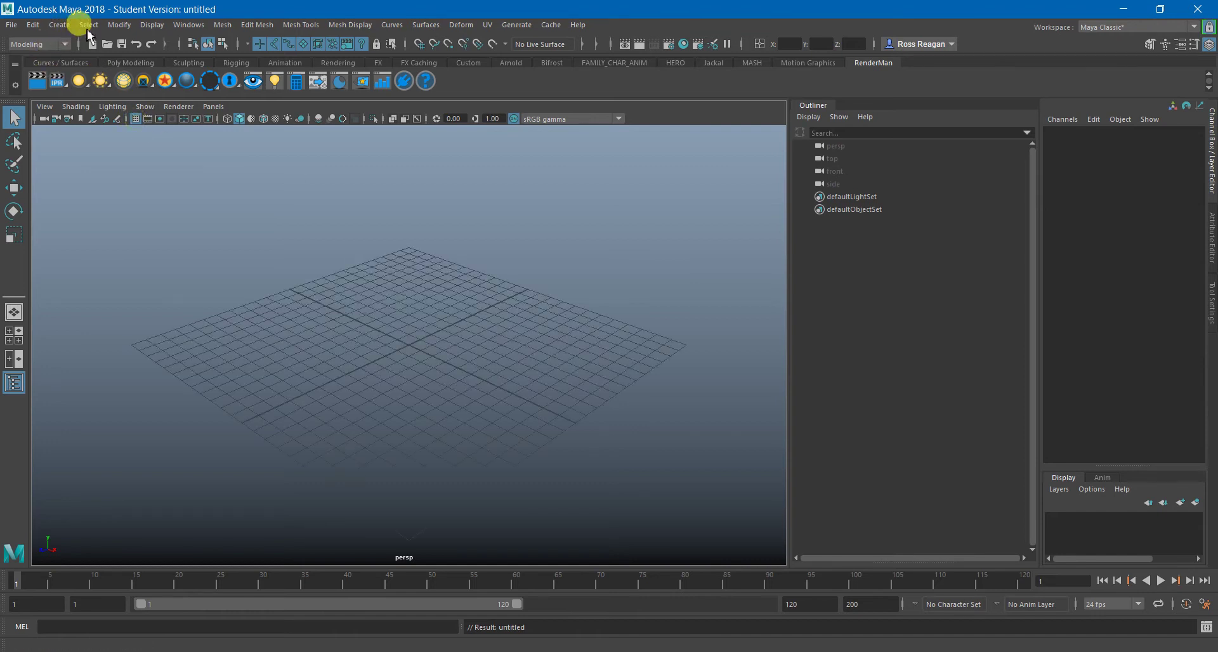
# Create a polygon cube at the origin and scale it up uniformly to about 5.
pyautogui.click(63, 24)
pyautogui.moveTo(92, 71)
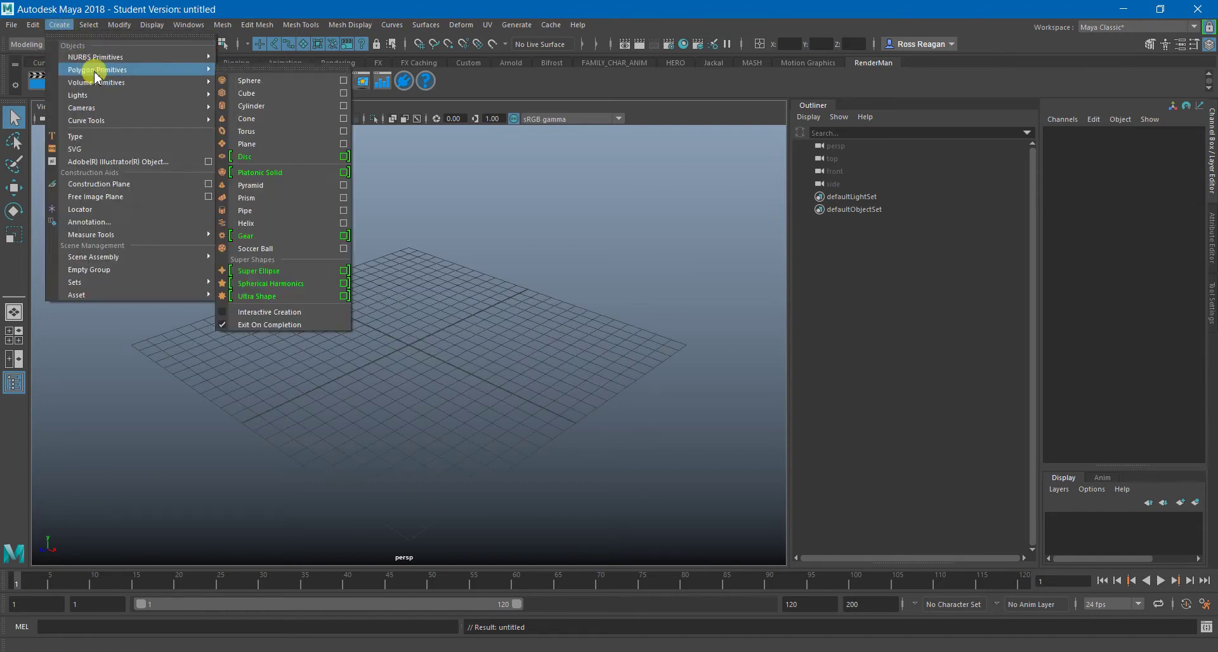
pyautogui.click(286, 94)
pyautogui.keyDown('alt'); pyautogui.moveTo(483, 312); pyautogui.dragTo(444, 375, button='right'); pyautogui.keyUp('alt')
pyautogui.press('r')
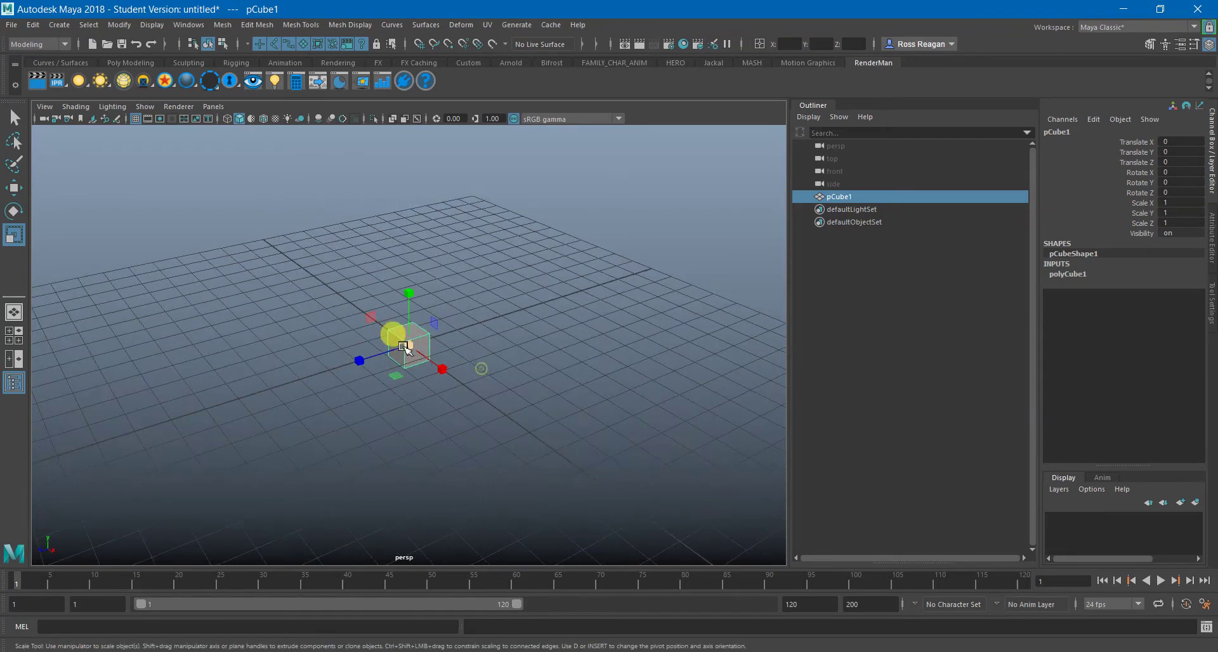
pyautogui.moveTo(410, 347); pyautogui.dragTo(526, 348)
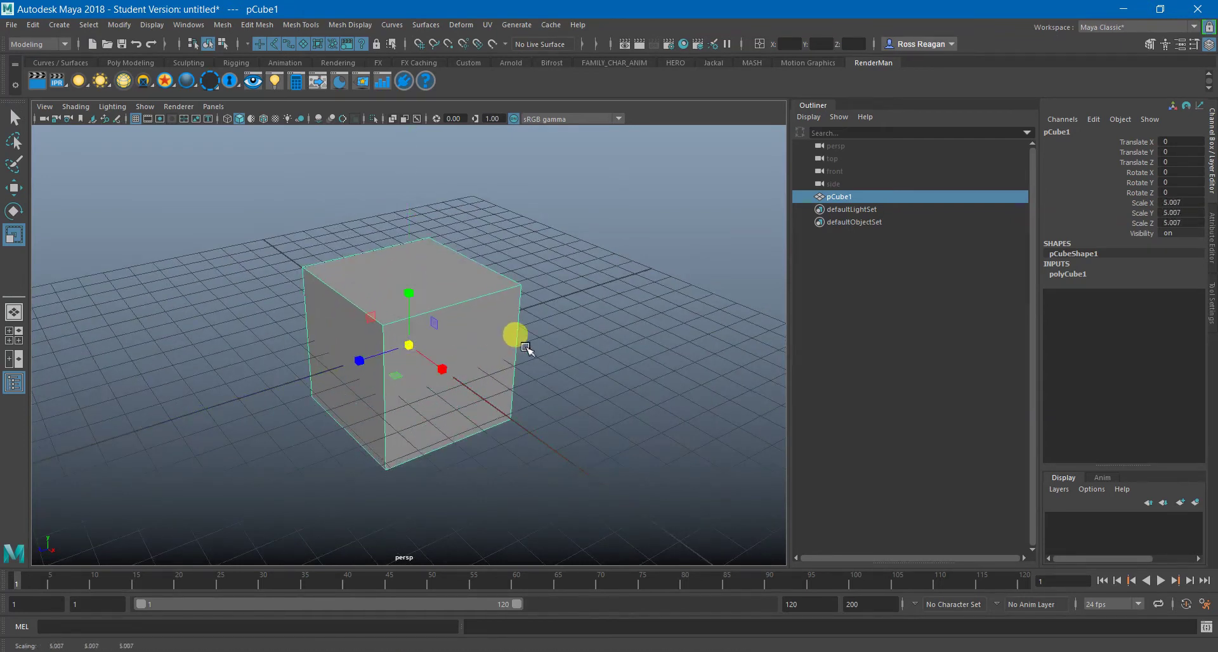
# Turn on smooth preview and scale the cube into an egg shape, about 8.06 in Y and 5.4 in X and Z.
pyautogui.press('3')
pyautogui.moveTo(409, 294); pyautogui.dragTo(411, 258)
pyautogui.keyDown('alt'); pyautogui.moveTo(427, 292); pyautogui.dragTo(524, 260); pyautogui.keyUp('alt')
pyautogui.moveTo(472, 344); pyautogui.dragTo(477, 346)
pyautogui.moveTo(473, 348)
pyautogui.keyDown('alt'); pyautogui.mouseDown()
pyautogui.moveTo(352, 385)
pyautogui.moveTo(356, 353)
pyautogui.moveTo(430, 412)
pyautogui.moveTo(420, 423)
pyautogui.moveTo(391, 408)
pyautogui.moveTo(480, 357)
pyautogui.moveTo(477, 334)
pyautogui.mouseUp(); pyautogui.keyUp('alt')
# Try scaling the egg's top and bottom faces, undo the change, and return to object mode.
pyautogui.press('q')
pyautogui.moveTo(463, 184); pyautogui.dragTo(466, 222, button='right')
pyautogui.click(410, 245)
pyautogui.keyDown('shift'); pyautogui.click(406, 443); pyautogui.keyUp('shift')
pyautogui.press('r')
pyautogui.keyDown('alt'); pyautogui.moveTo(426, 418); pyautogui.dragTo(435, 450); pyautogui.keyUp('alt')
pyautogui.moveTo(455, 359); pyautogui.dragTo(406, 327)
pyautogui.hotkey('ctrl', 'z')
pyautogui.press('q')
pyautogui.moveTo(392, 263); pyautogui.dragTo(446, 232, button='right')
# Apply Mesh Smooth to the egg-shaped cube with 3 divisions.
pyautogui.scroll(2, 422, 302)
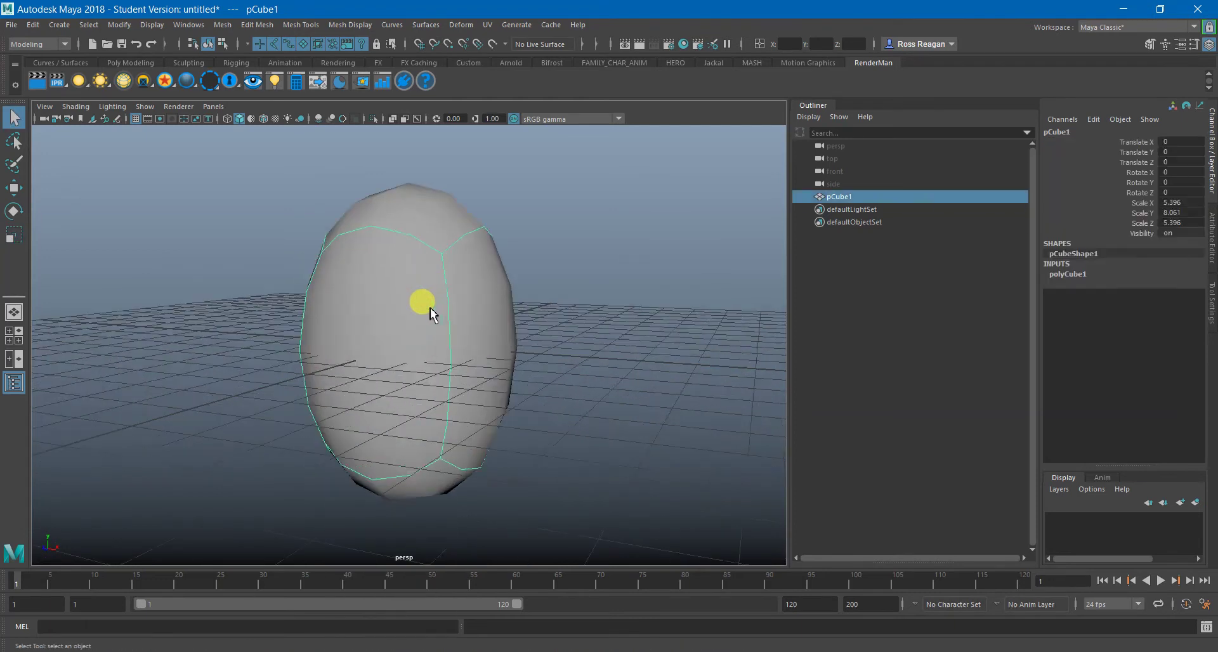
pyautogui.press('1')
pyautogui.press('3')
pyautogui.click(222, 24)
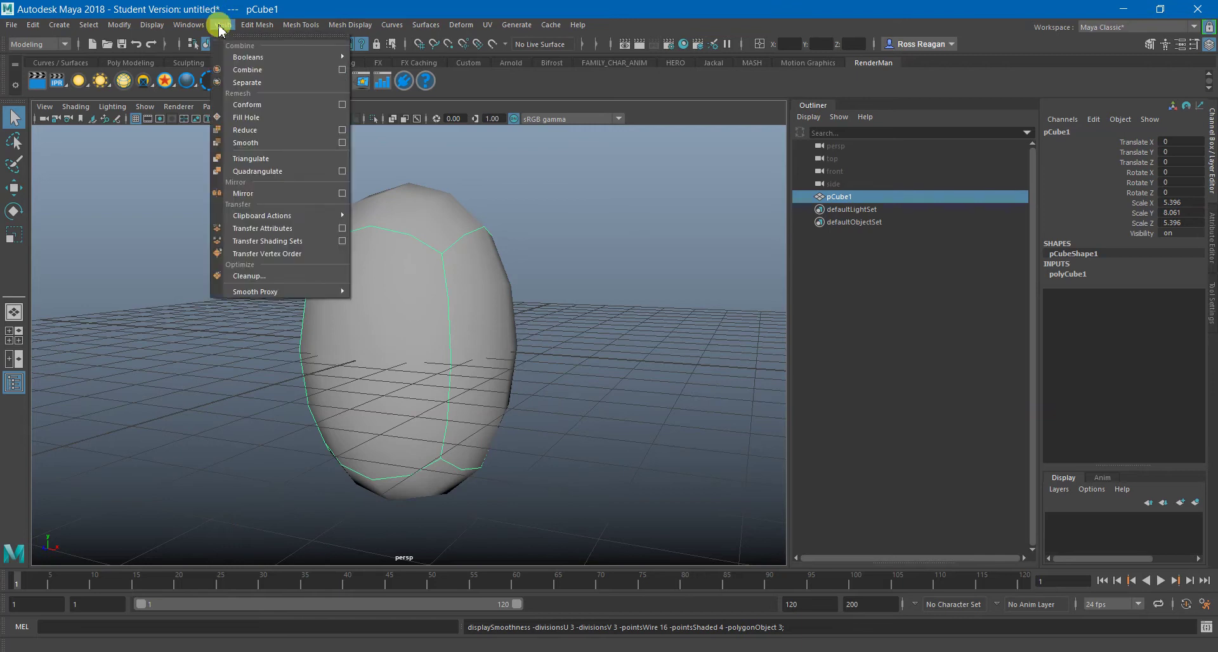
pyautogui.click(261, 143)
pyautogui.scroll(-3, 447, 267)
pyautogui.keyDown('alt'); pyautogui.moveTo(441, 290); pyautogui.dragTo(558, 277); pyautogui.keyUp('alt')
pyautogui.press('1')
pyautogui.press('3')
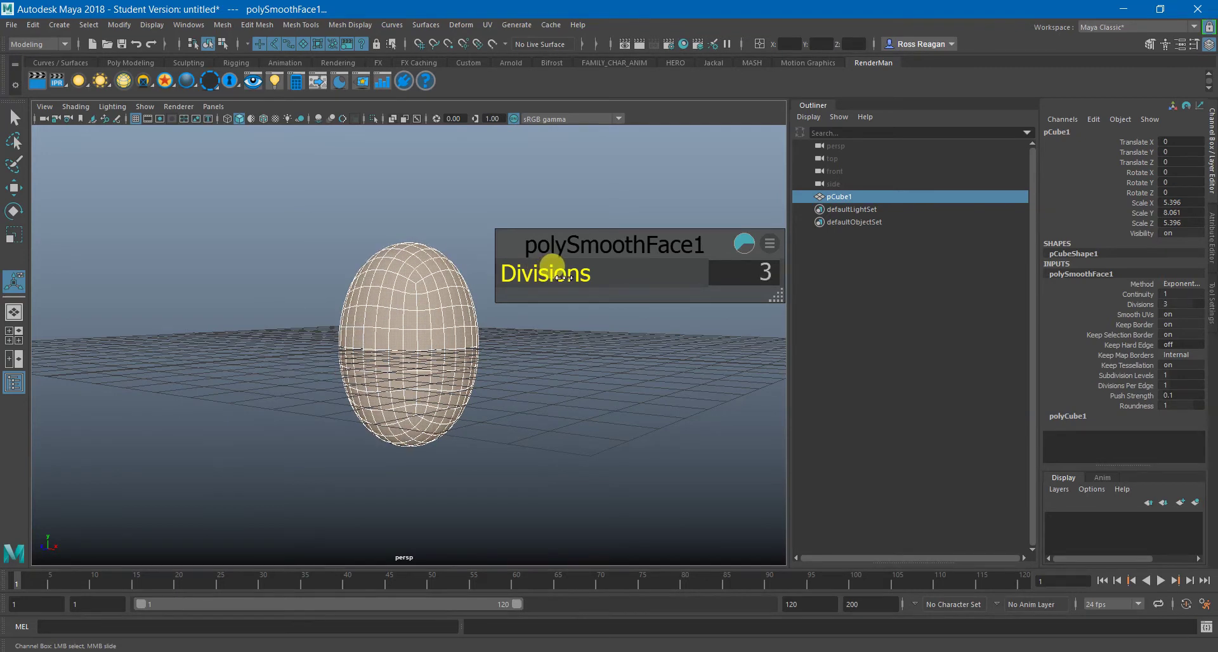
# Switch the smoothed egg back to object mode and deselect it.
pyautogui.press('q')
pyautogui.moveTo(414, 268); pyautogui.dragTo(475, 249, button='right')
pyautogui.click(497, 264)
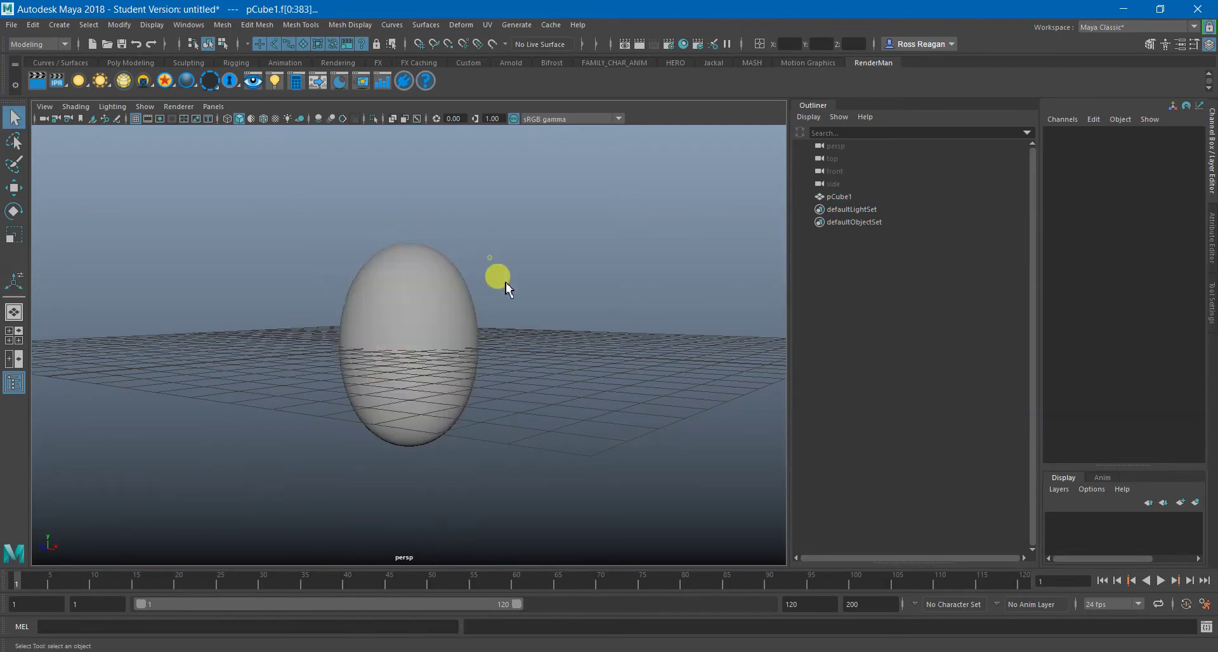
# Examine the smoothed egg's shape and wireframe from several angles.
pyautogui.keyDown('alt'); pyautogui.moveTo(549, 358); pyautogui.dragTo(488, 344); pyautogui.keyUp('alt')
pyautogui.click(468, 352)
pyautogui.click(529, 383)
pyautogui.keyDown('alt'); pyautogui.moveTo(531, 384); pyautogui.dragTo(473, 351); pyautogui.keyUp('alt')
pyautogui.click(473, 351)
pyautogui.click(576, 348)
pyautogui.keyDown('alt'); pyautogui.moveTo(576, 348); pyautogui.dragTo(597, 370); pyautogui.keyUp('alt')
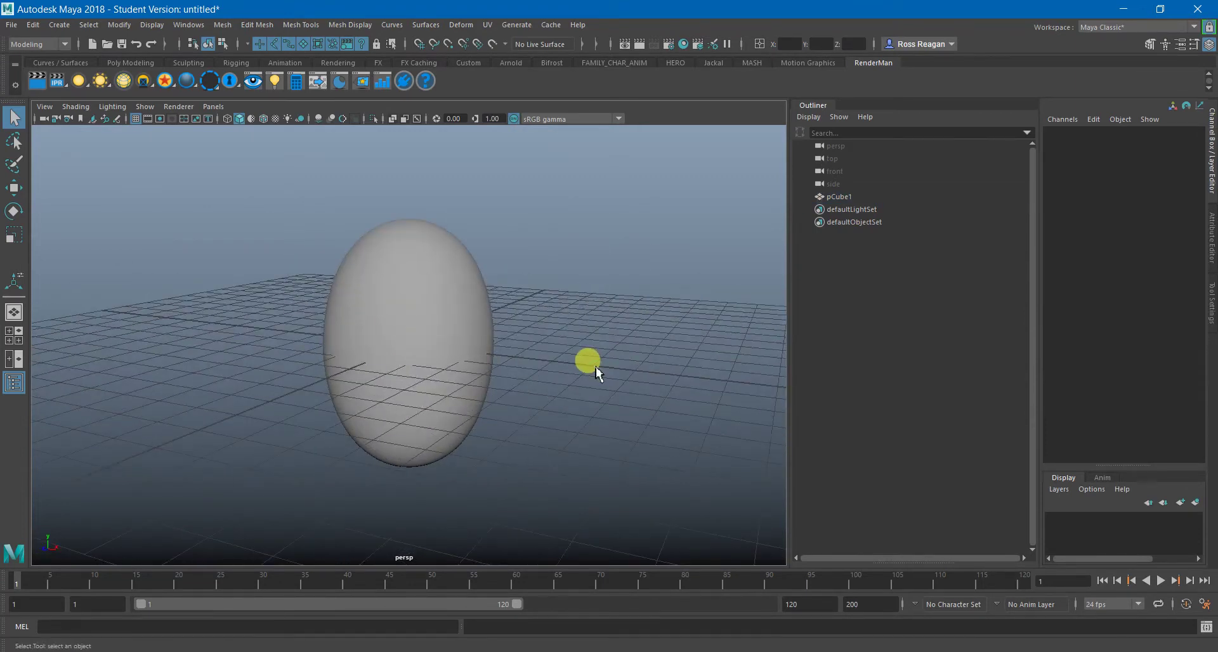
pyautogui.moveTo(400, 281)
pyautogui.keyDown('alt'); pyautogui.mouseDown()
pyautogui.moveTo(389, 263)
pyautogui.moveTo(387, 280)
pyautogui.mouseUp(); pyautogui.keyUp('alt')
pyautogui.click(387, 279)
pyautogui.press('w')
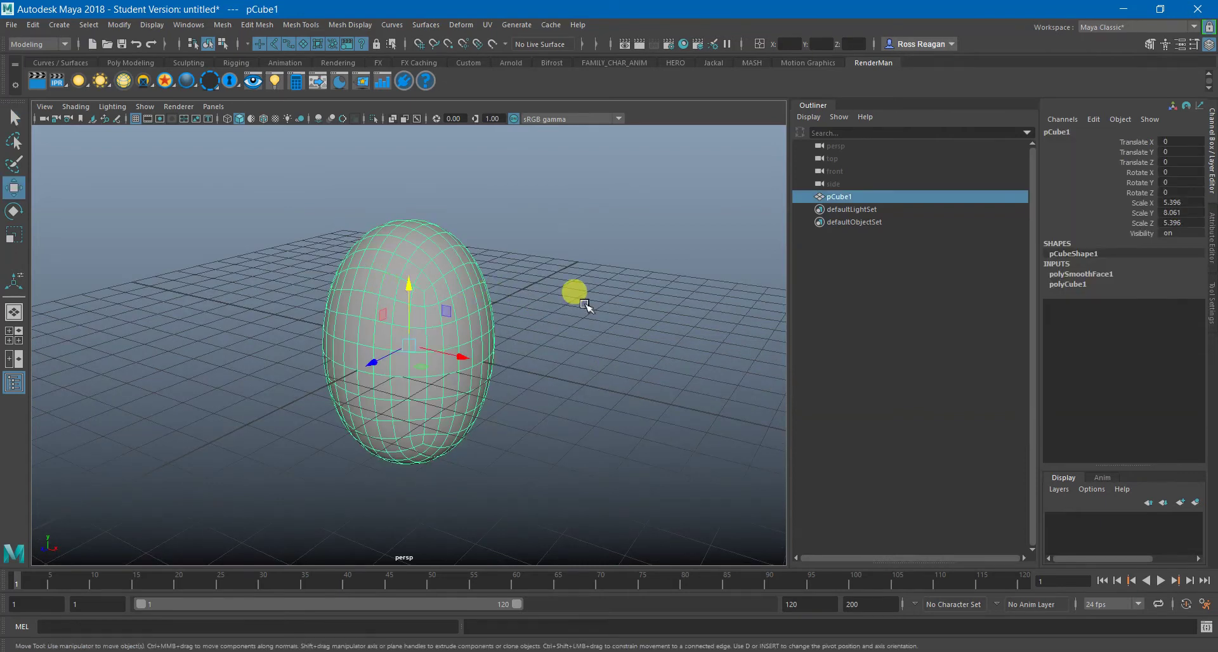
pyautogui.click(584, 304)
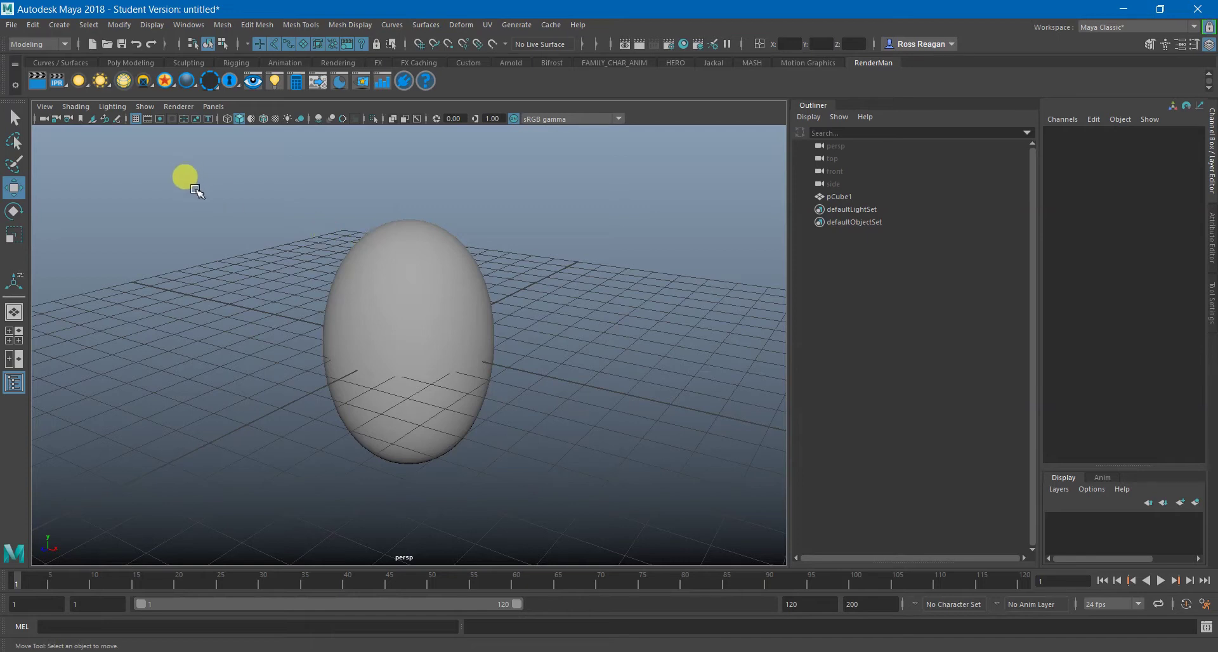
# Create a polygon disc and move it along Z to about 1.885, out through the egg's front.
pyautogui.click(59, 24)
pyautogui.moveTo(98, 69)
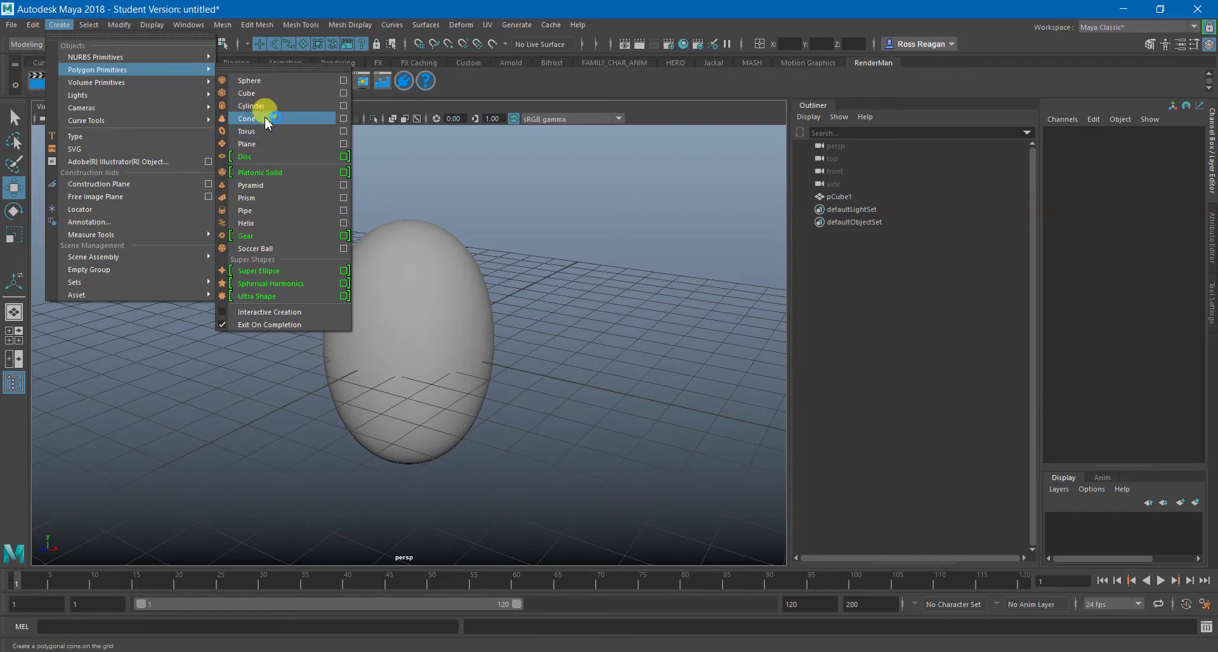
pyautogui.click(266, 157)
pyautogui.keyDown('alt'); pyautogui.moveTo(415, 423); pyautogui.dragTo(370, 418); pyautogui.keyUp('alt')
pyautogui.keyDown('alt'); pyautogui.moveTo(345, 412); pyautogui.dragTo(371, 405, button='middle'); pyautogui.keyUp('alt')
pyautogui.keyDown('alt'); pyautogui.moveTo(371, 404); pyautogui.dragTo(484, 404, button='right'); pyautogui.keyUp('alt')
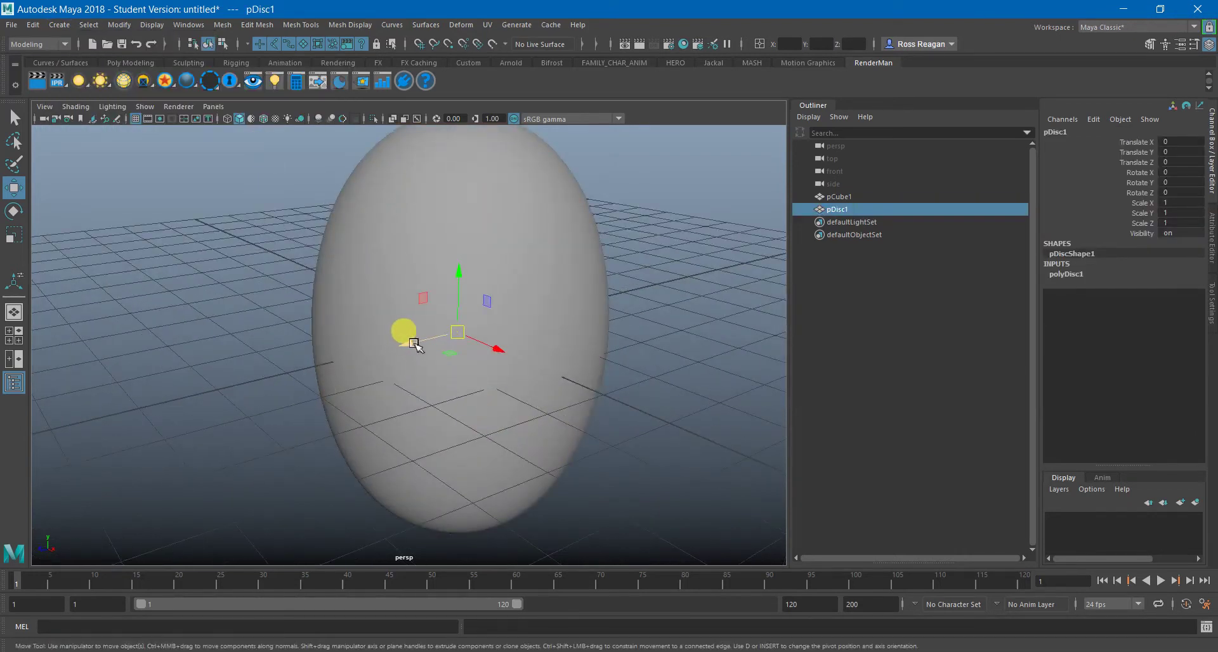
pyautogui.moveTo(417, 349); pyautogui.dragTo(303, 371)
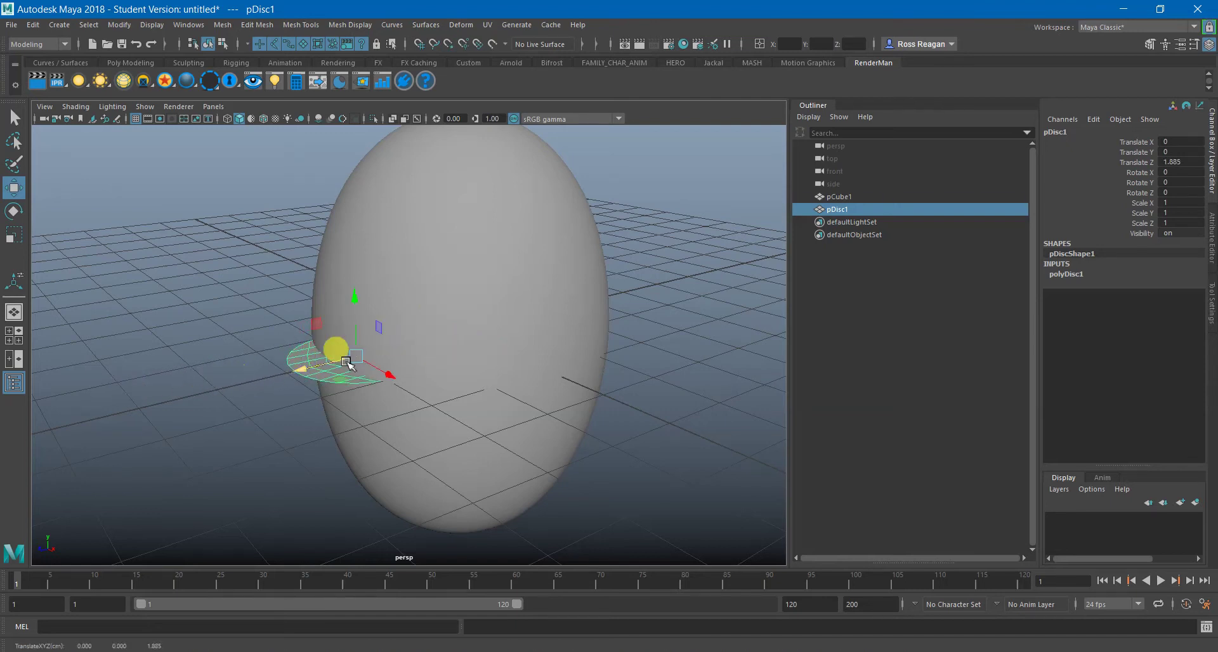
# With X-ray display temporarily on, move the disc along Z to about 2.267 so its centre meets the egg's front surface.
pyautogui.keyDown('alt'); pyautogui.moveTo(351, 366); pyautogui.dragTo(403, 342, button='middle'); pyautogui.keyUp('alt')
pyautogui.keyDown('alt'); pyautogui.moveTo(380, 381); pyautogui.dragTo(504, 394, button='right'); pyautogui.keyUp('alt')
pyautogui.keyDown('alt'); pyautogui.moveTo(505, 394); pyautogui.dragTo(476, 400); pyautogui.keyUp('alt')
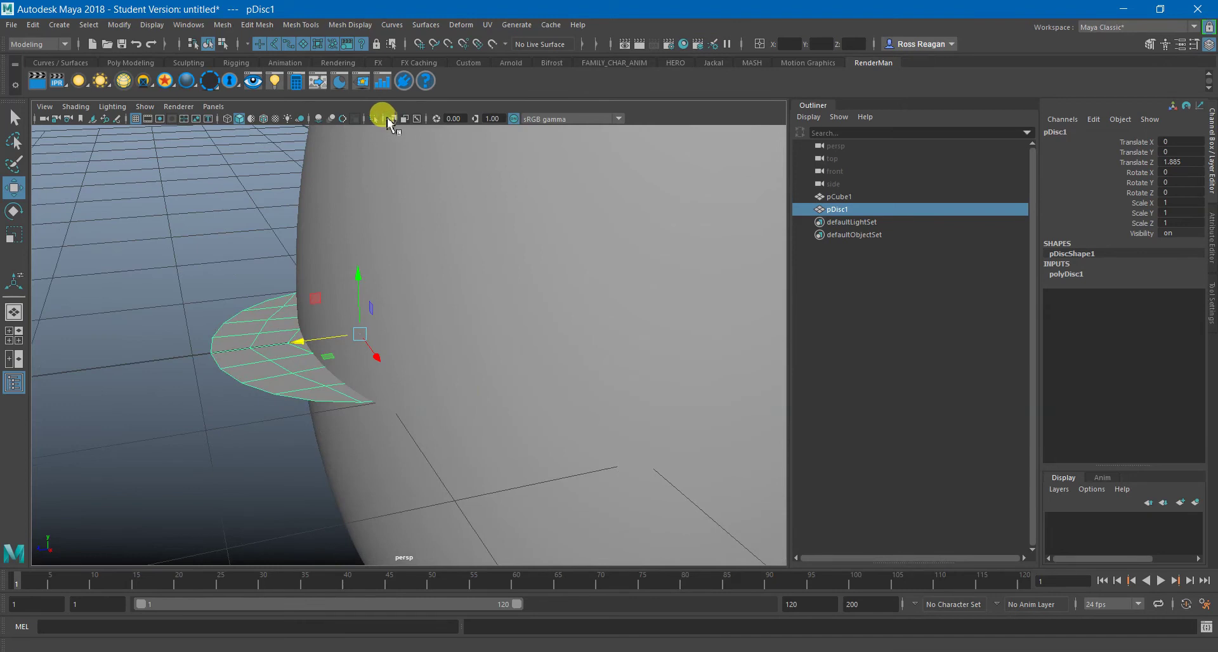
pyautogui.click(392, 119)
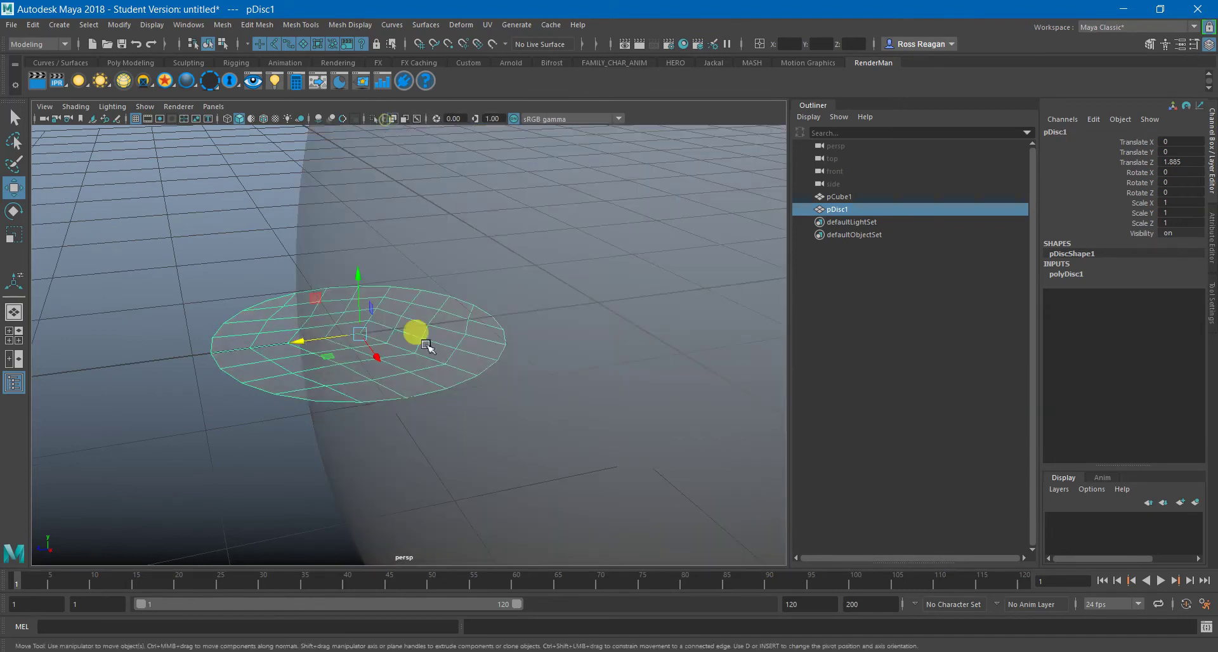
pyautogui.press('v')
pyautogui.moveTo(357, 334); pyautogui.dragTo(272, 359)
pyautogui.scroll(-3, 417, 253)
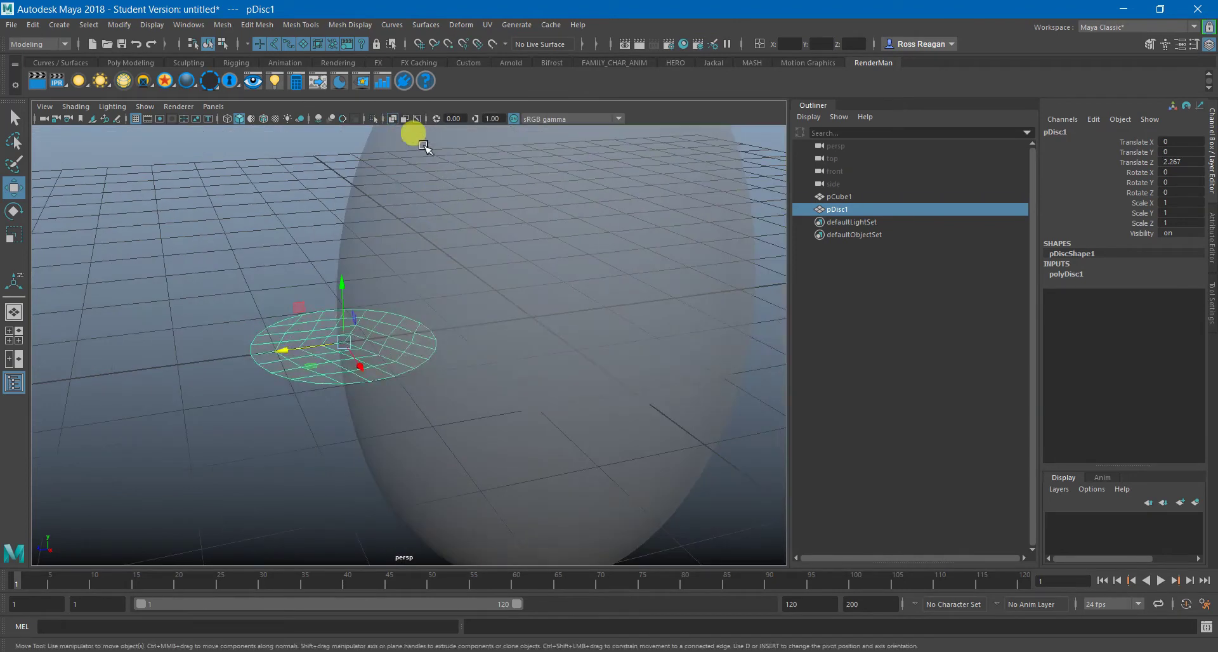
pyautogui.click(390, 120)
# Rotate the disc 90 degrees about X so it stands upright against the egg's front, undoing any stray free rotation.
pyautogui.press('e')
pyautogui.moveTo(373, 300)
pyautogui.keyDown('alt'); pyautogui.mouseDown()
pyautogui.moveTo(403, 305)
pyautogui.moveTo(361, 329)
pyautogui.moveTo(324, 416)
pyautogui.mouseUp(); pyautogui.keyUp('alt')
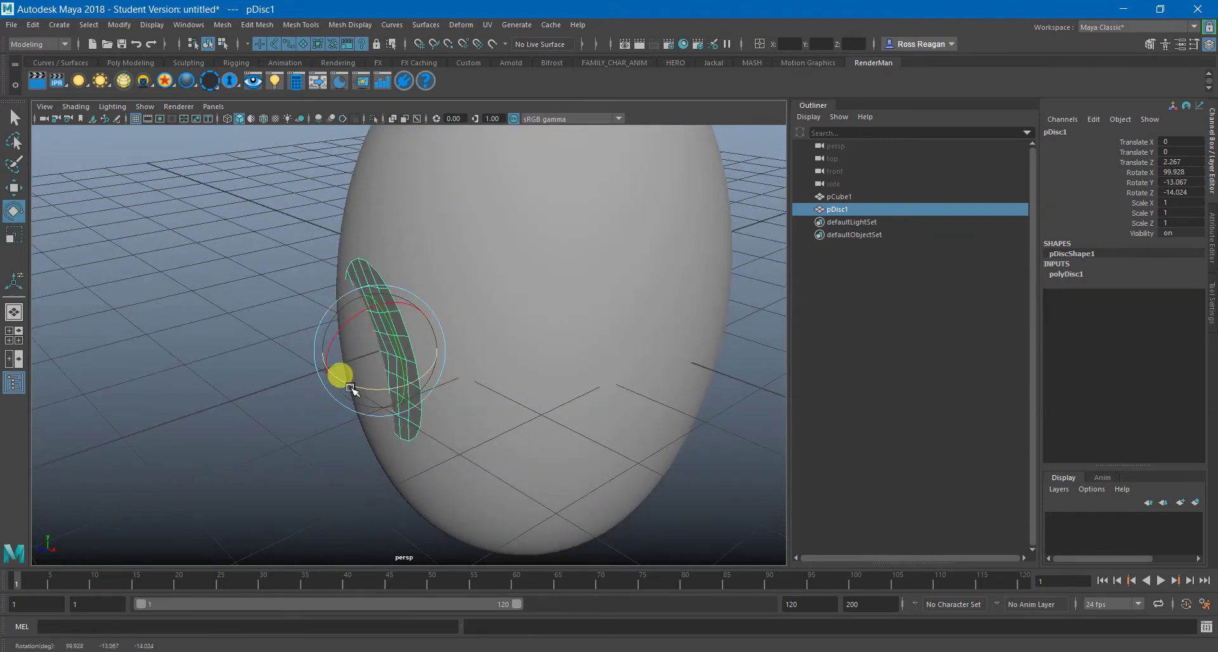
pyautogui.hotkey('ctrl', 'z')
pyautogui.moveTo(380, 360); pyautogui.dragTo(326, 413)
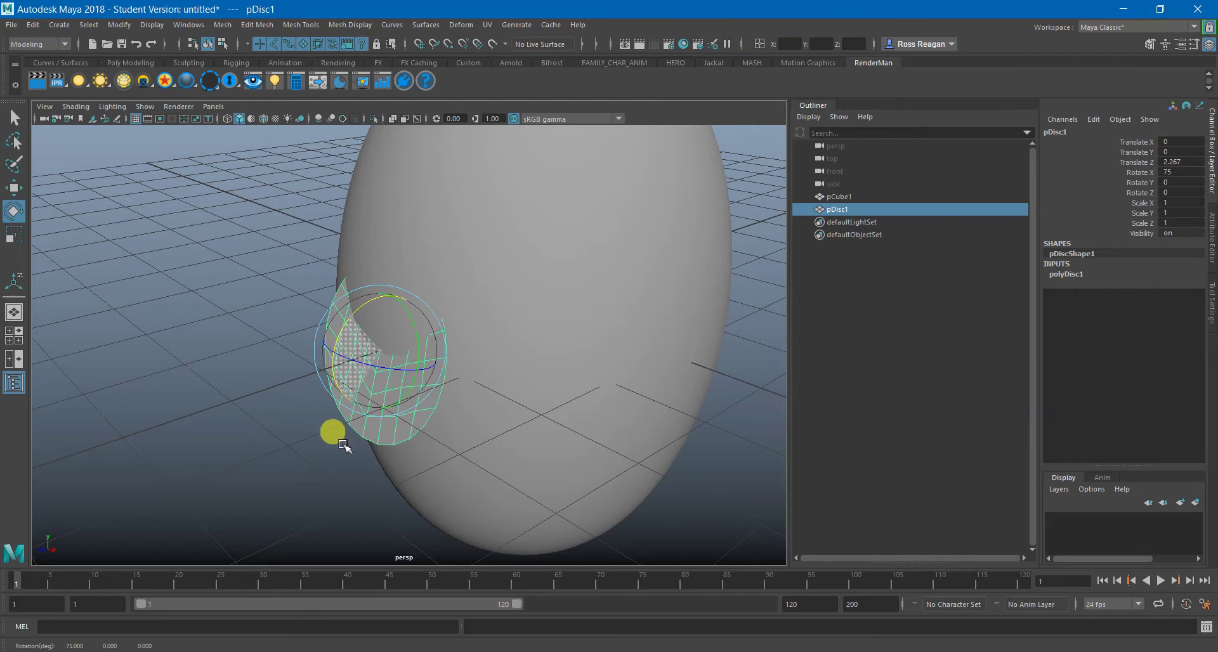
pyautogui.moveTo(343, 446); pyautogui.dragTo(495, 338, button='middle')
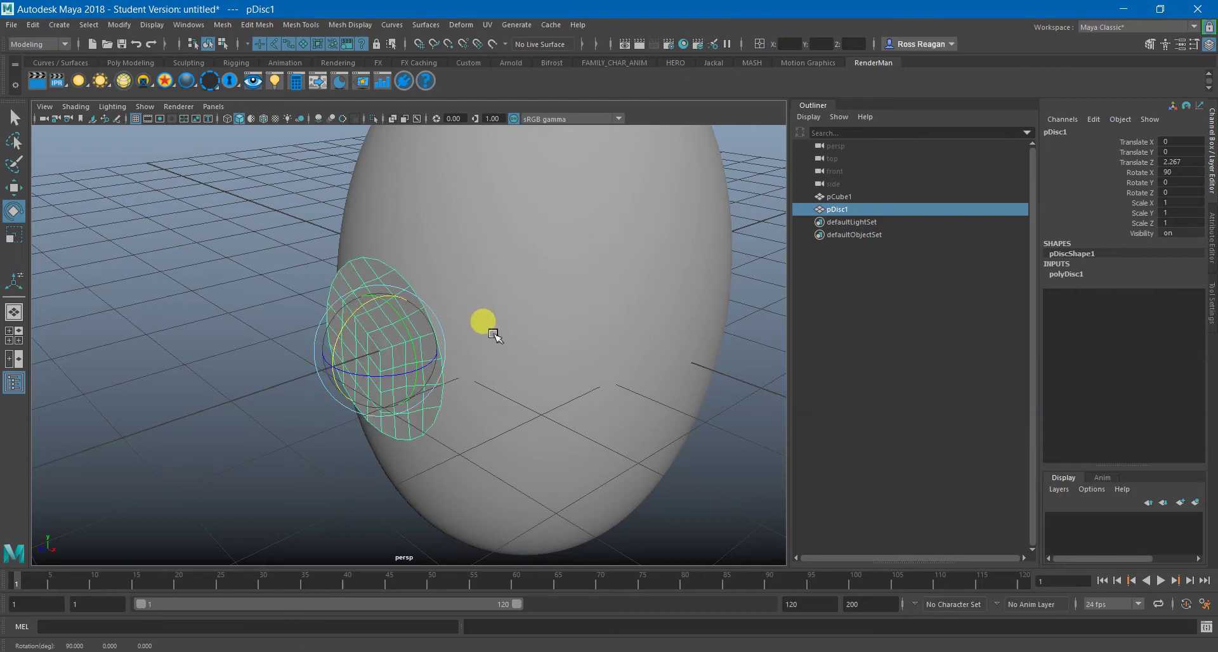
# Scale the disc uniformly to about 0.727 and set its subdivisions to 4.
pyautogui.keyDown('alt'); pyautogui.moveTo(493, 335); pyautogui.dragTo(431, 351); pyautogui.keyUp('alt')
pyautogui.press('r')
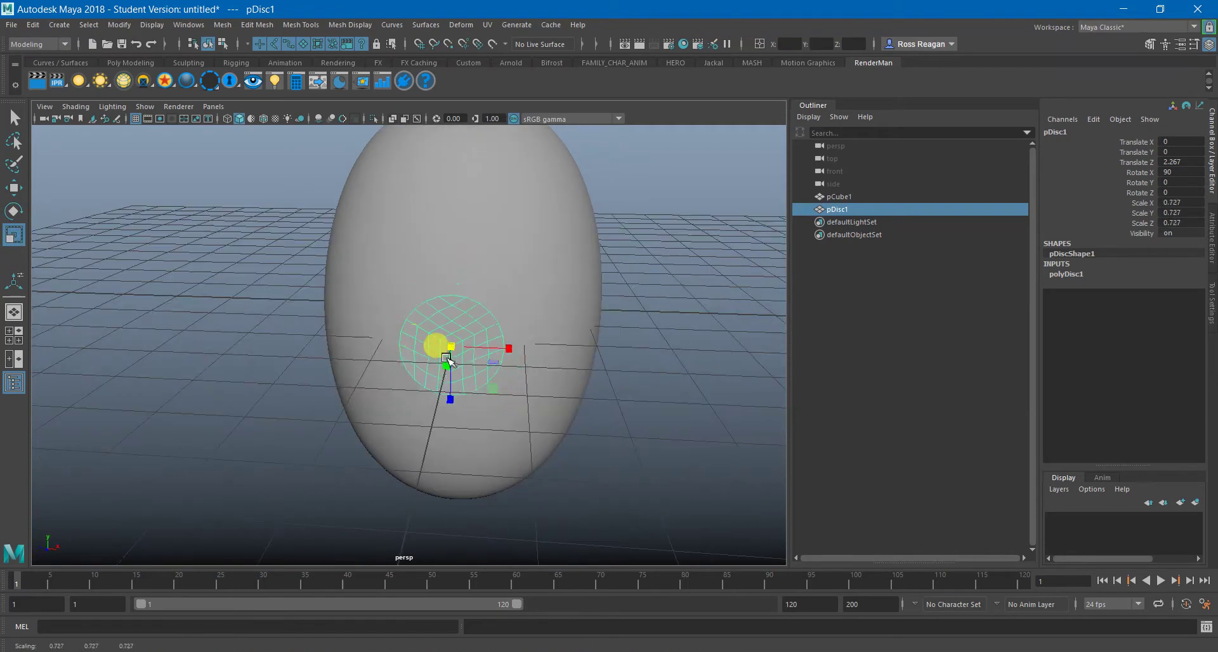
pyautogui.click(1072, 275)
pyautogui.click(1113, 302)
pyautogui.moveTo(657, 296); pyautogui.dragTo(672, 307, button='middle')
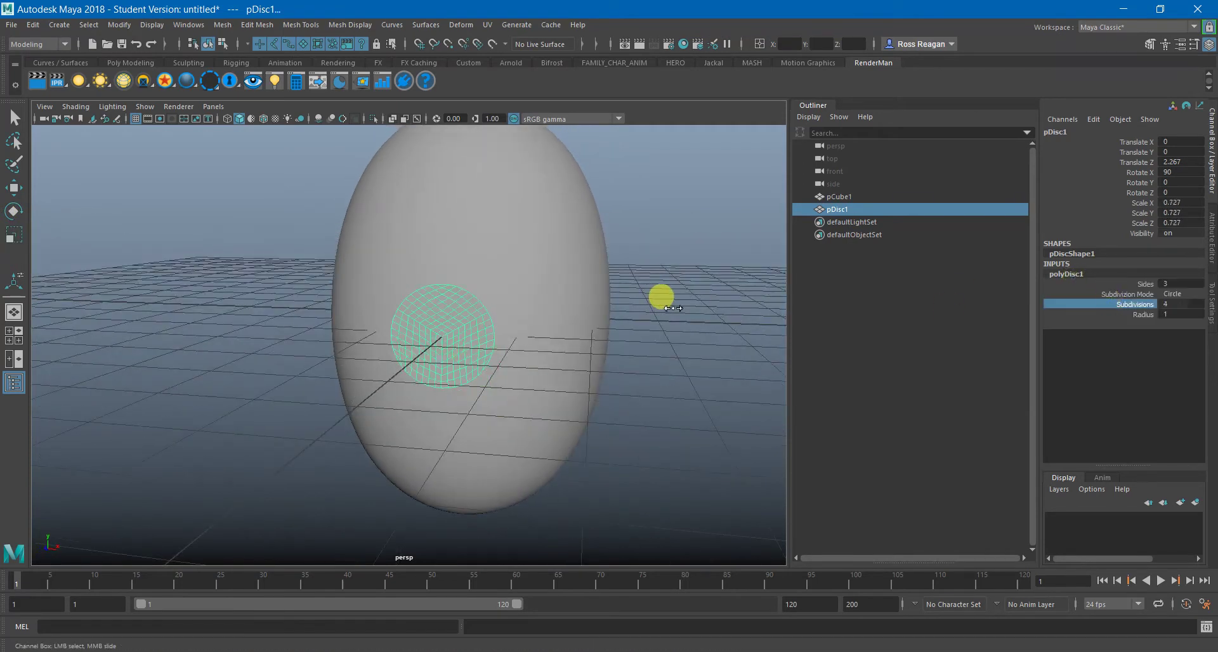
pyautogui.scroll(4, 686, 304)
pyautogui.keyDown('alt'); pyautogui.moveTo(685, 304); pyautogui.dragTo(626, 317); pyautogui.keyUp('alt')
# Freeze the transformations of the disc and the egg.
pyautogui.press('q')
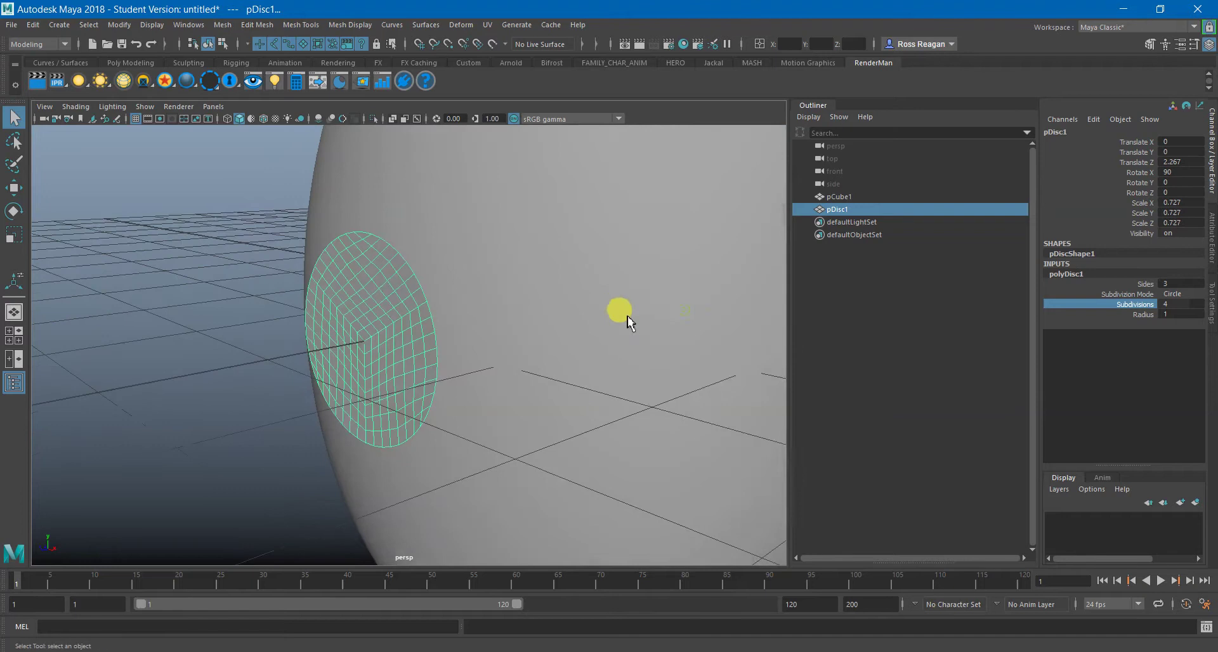
pyautogui.click(389, 292)
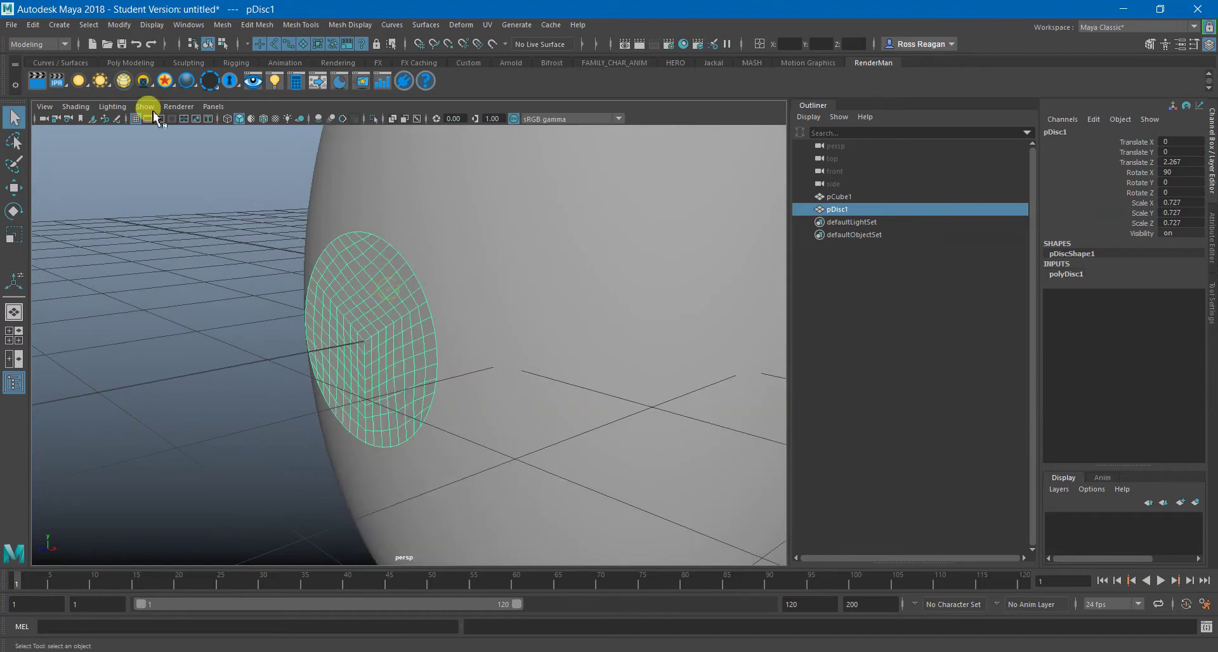
pyautogui.click(119, 25)
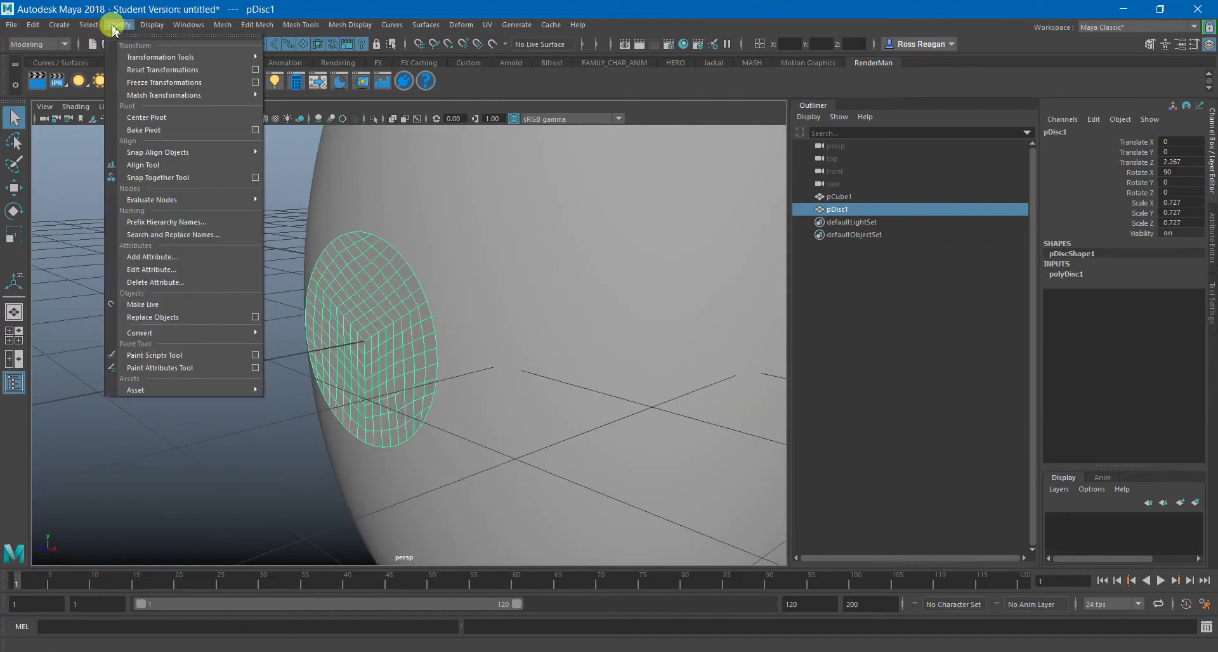
pyautogui.click(146, 83)
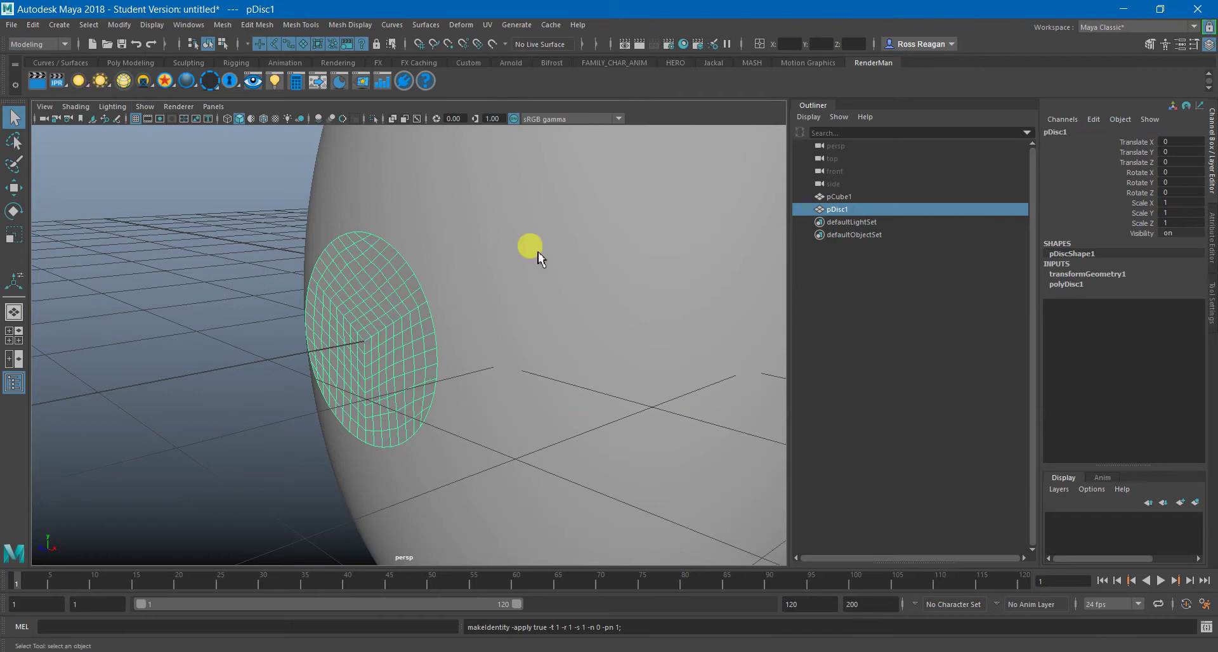
pyautogui.click(583, 239)
pyautogui.click(119, 24)
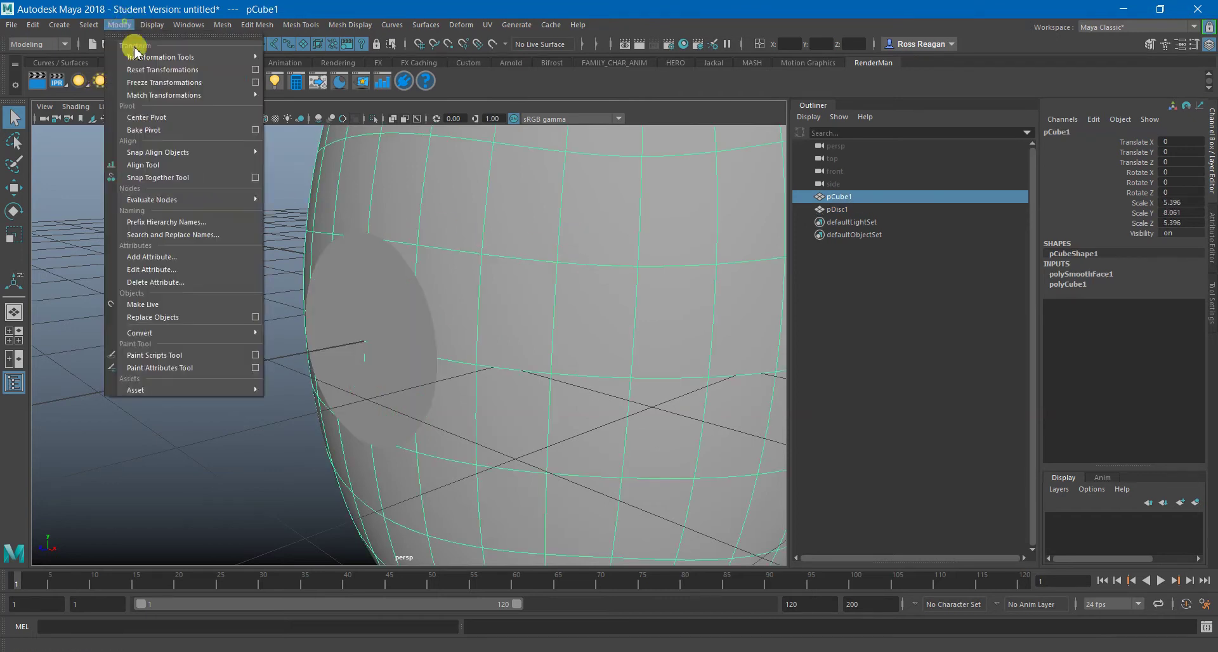
pyautogui.click(137, 82)
# Select the disc and the egg together and delete their construction history.
pyautogui.moveTo(312, 241); pyautogui.dragTo(478, 364)
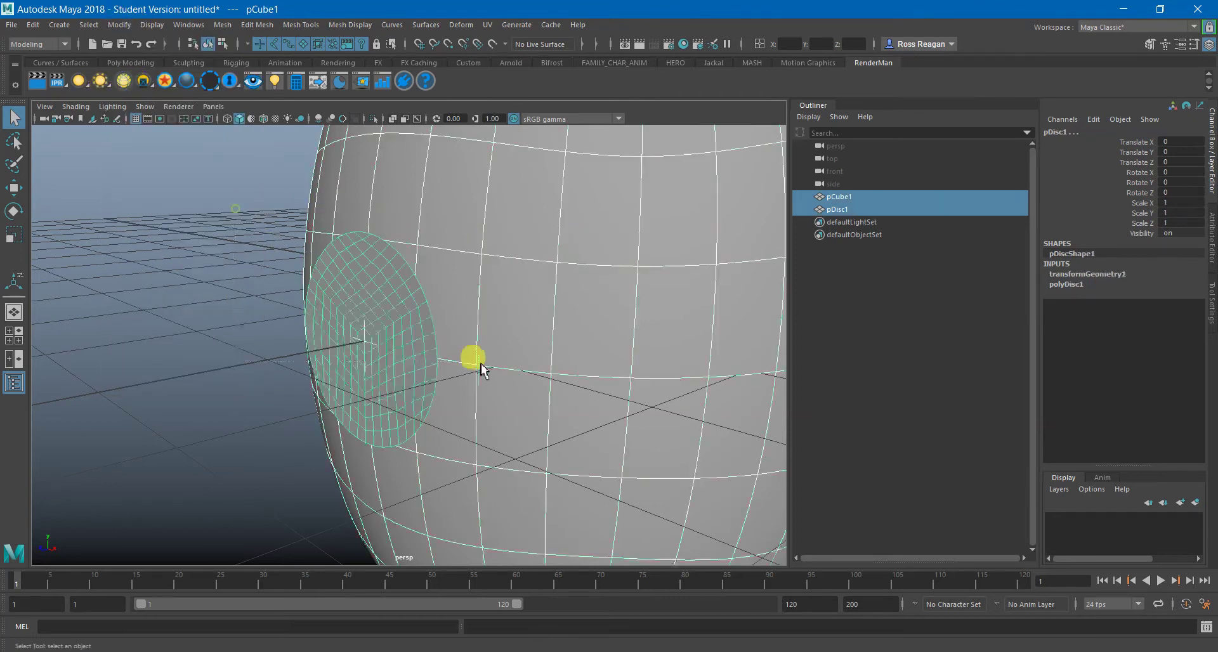
pyautogui.click(31, 26)
pyautogui.moveTo(95, 184)
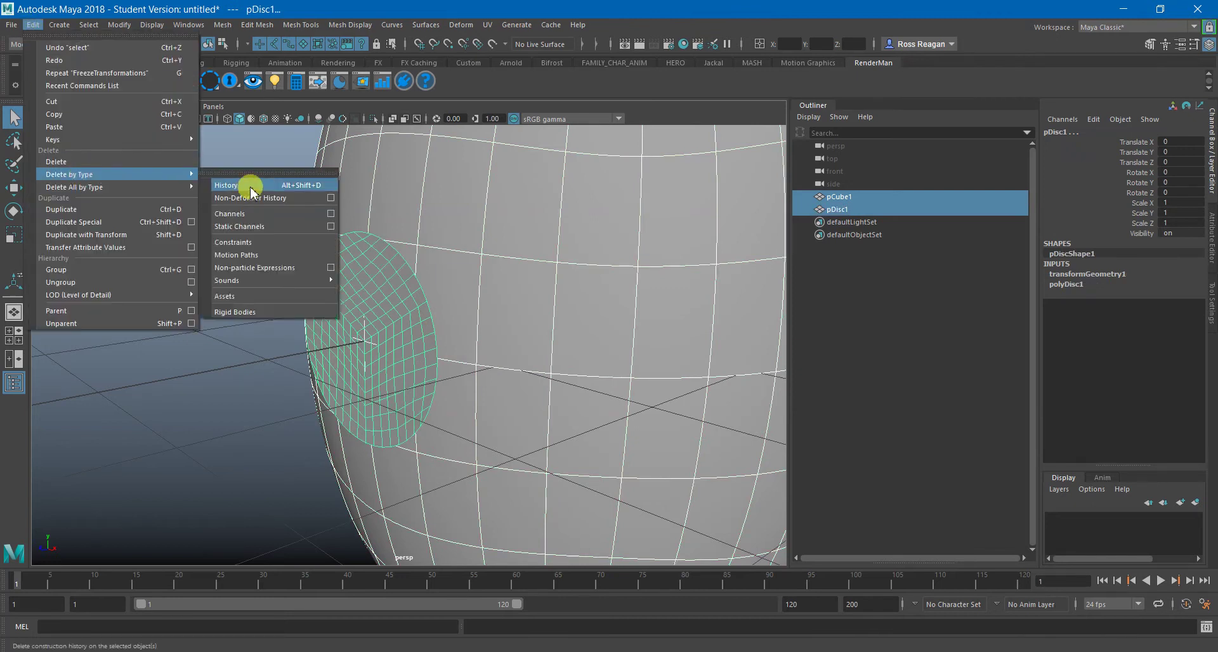
pyautogui.click(250, 185)
pyautogui.scroll(-3, 307, 320)
# Rename the egg as Eyeball and the disc as Pupil.
pyautogui.click(508, 278)
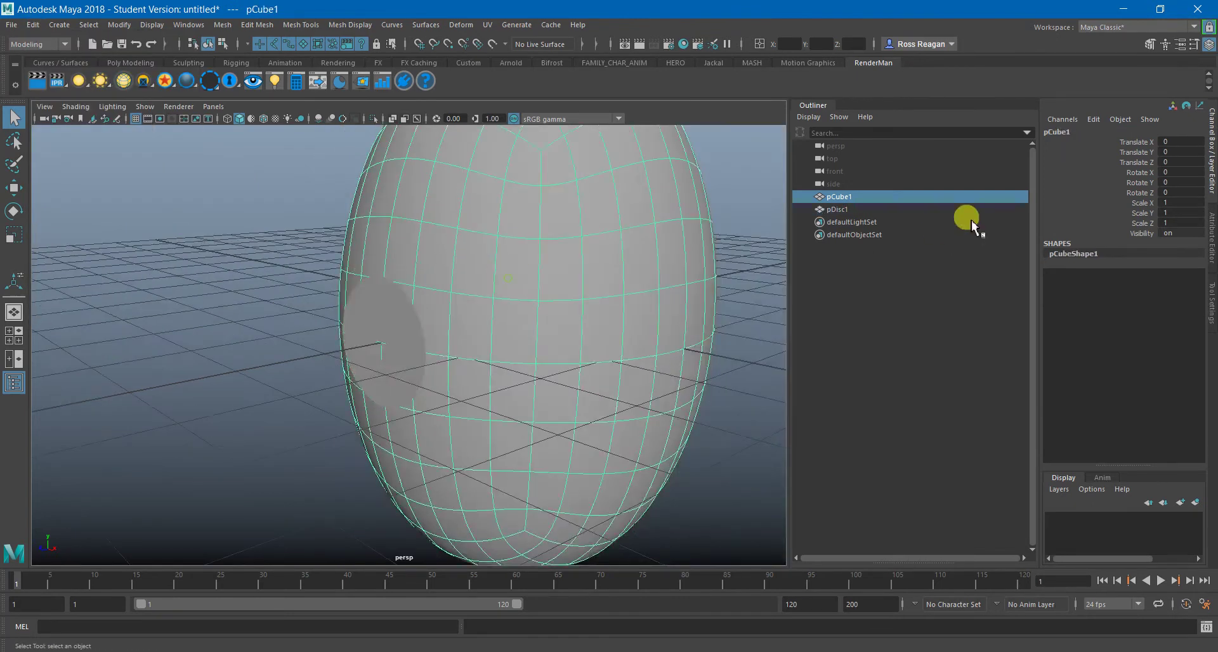
pyautogui.doubleClick(1073, 131)
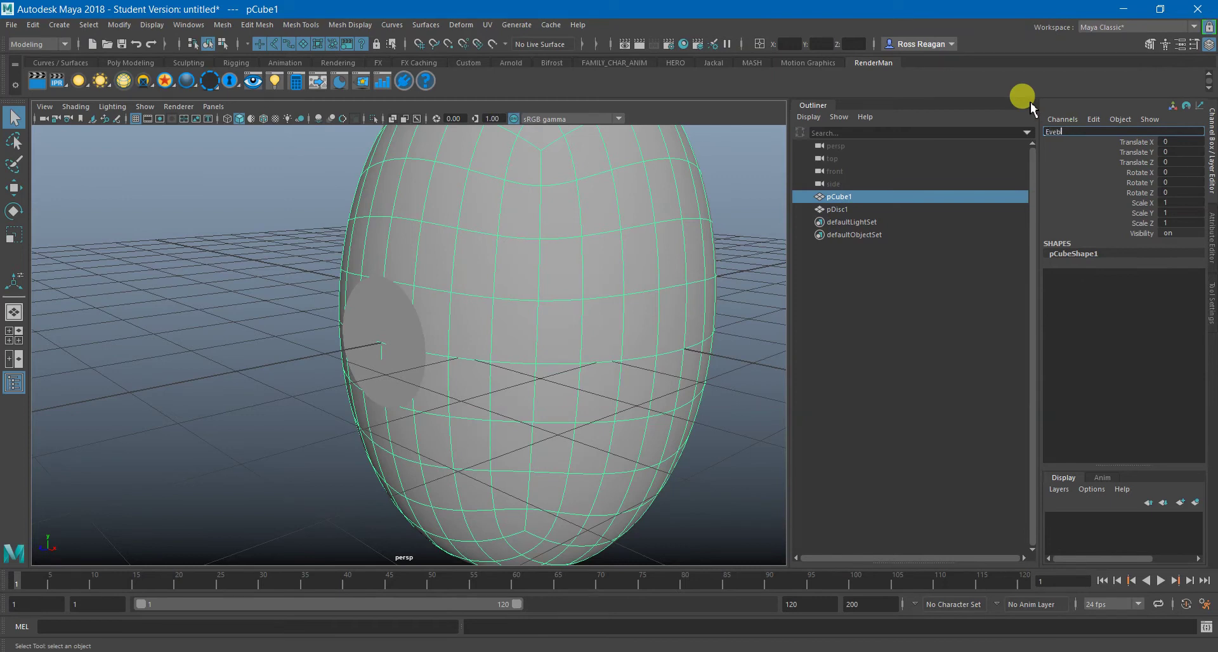
pyautogui.write('Eyeball')
pyautogui.press('Return')
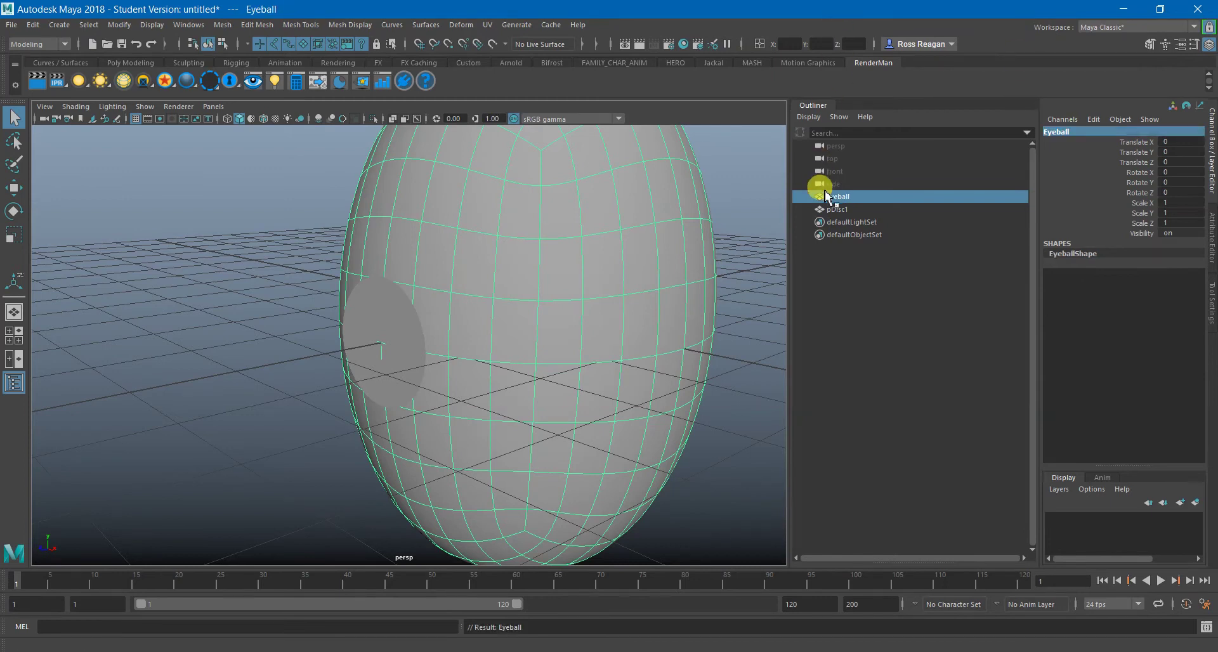
pyautogui.doubleClick(839, 210)
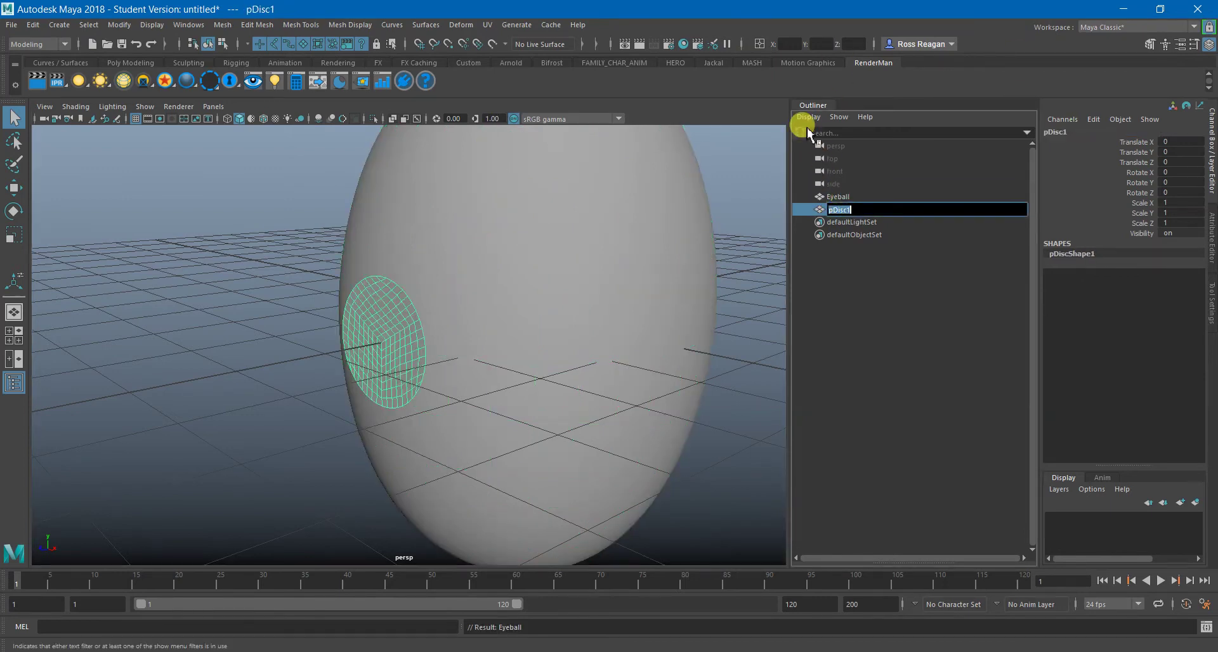
pyautogui.write('Pupil')
pyautogui.press('Return')
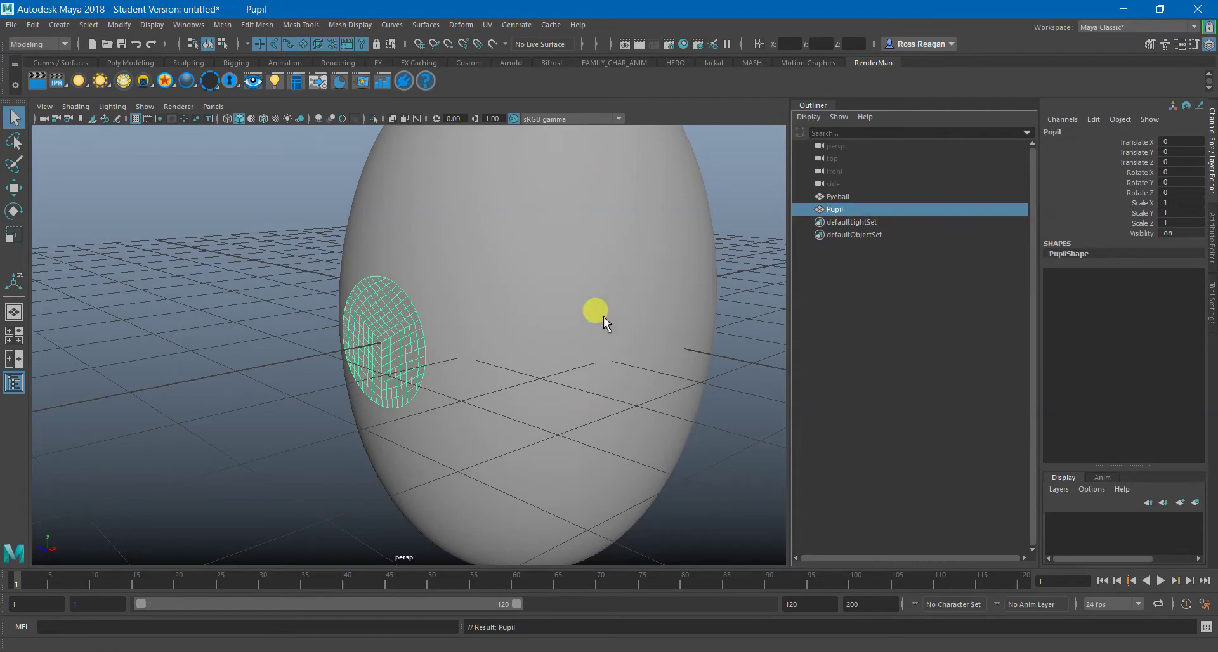
# Assign a new Blinn material to the eyeball and brighten its color to near white.
pyautogui.scroll(-3, 571, 327)
pyautogui.click(494, 294)
pyautogui.moveTo(243, 232); pyautogui.dragTo(270, 557, button='right')
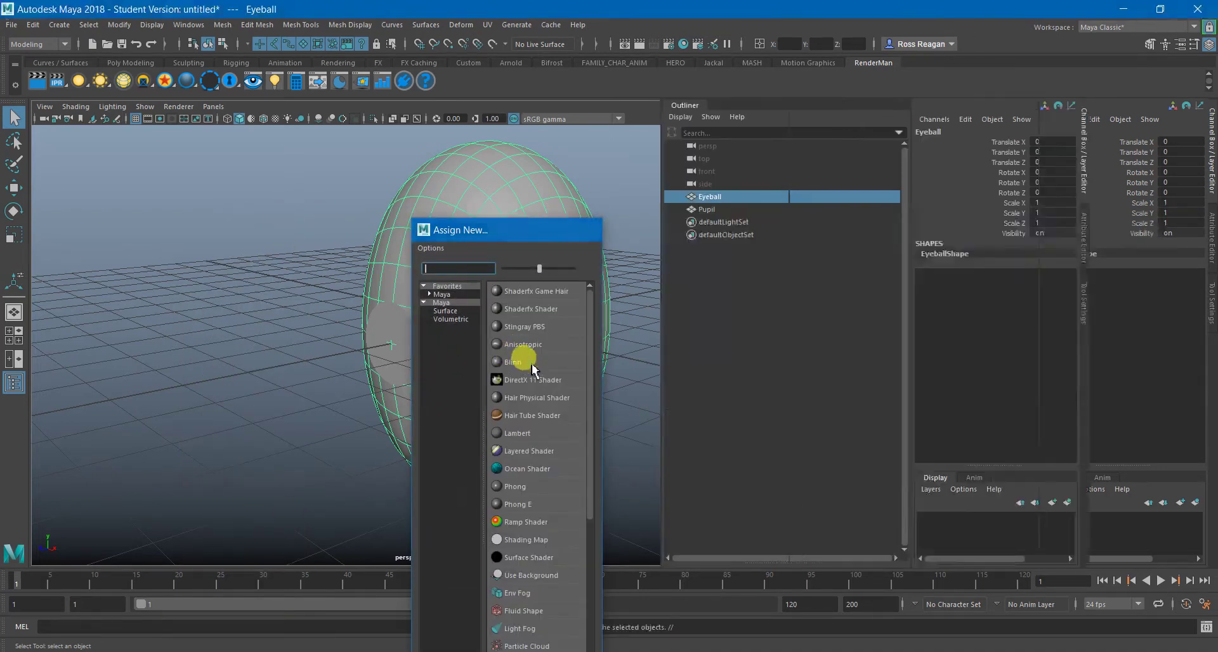
pyautogui.click(514, 362)
pyautogui.click(1038, 139)
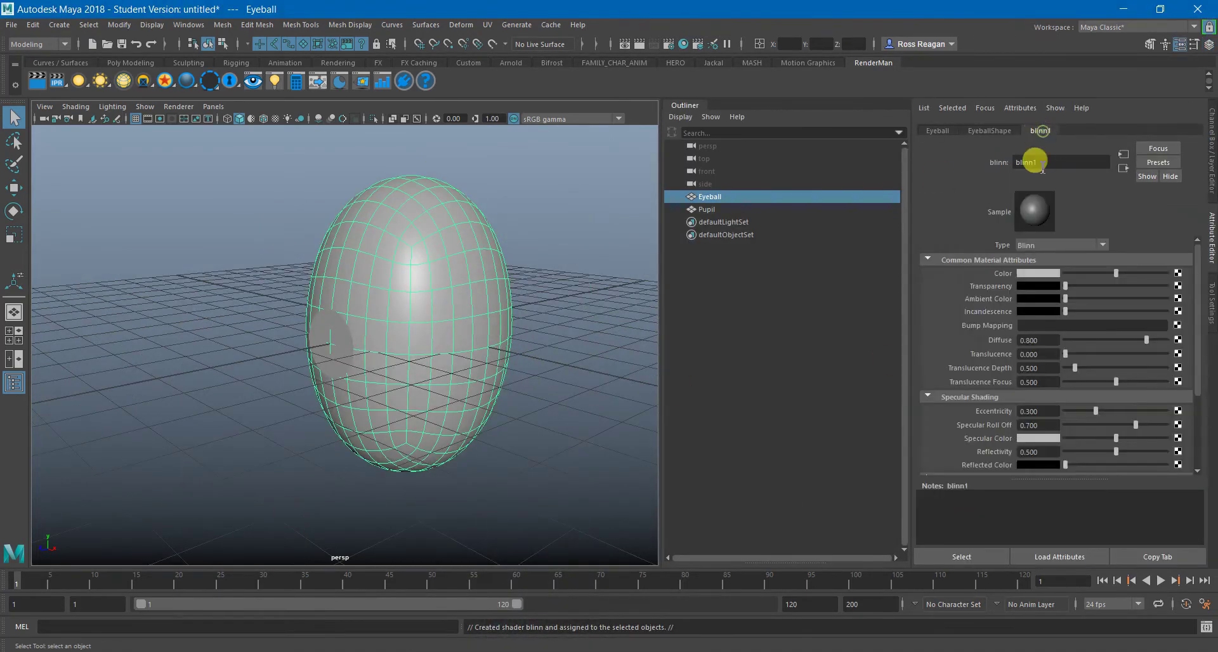
pyautogui.moveTo(1116, 273); pyautogui.dragTo(1152, 277)
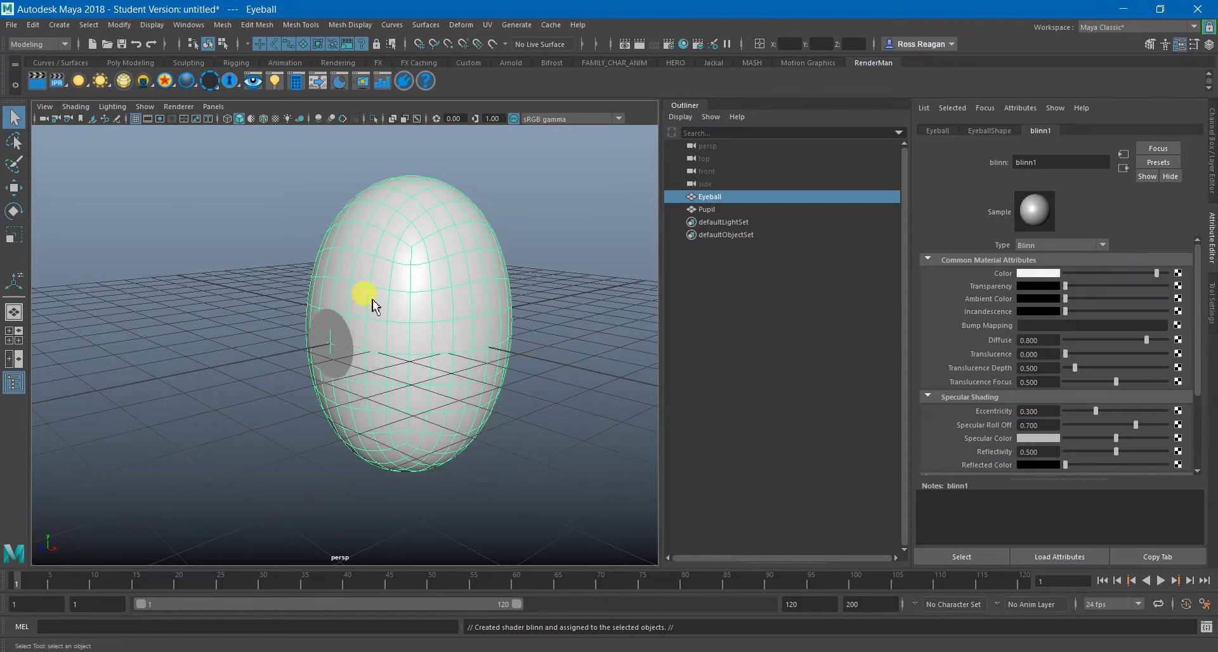
# Assign a new black Surface Shader to the pupil, deselect it, and view the shaded eye from the side.
pyautogui.click(336, 318)
pyautogui.moveTo(212, 243); pyautogui.dragTo(224, 568, button='right')
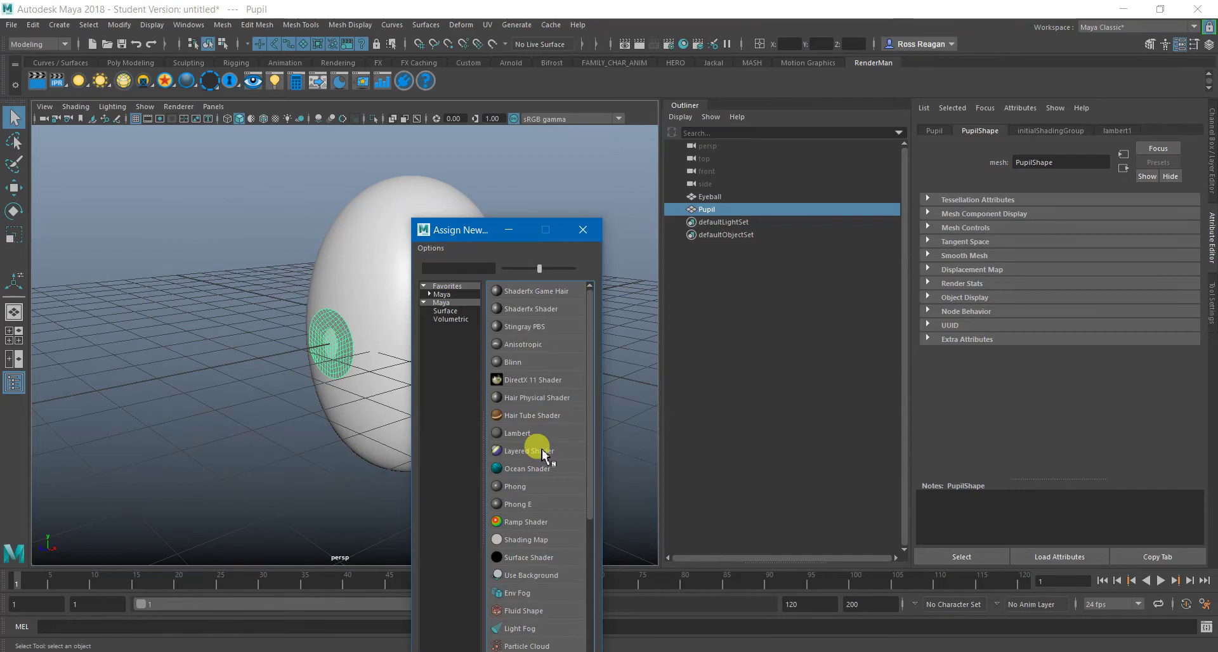
pyautogui.click(524, 557)
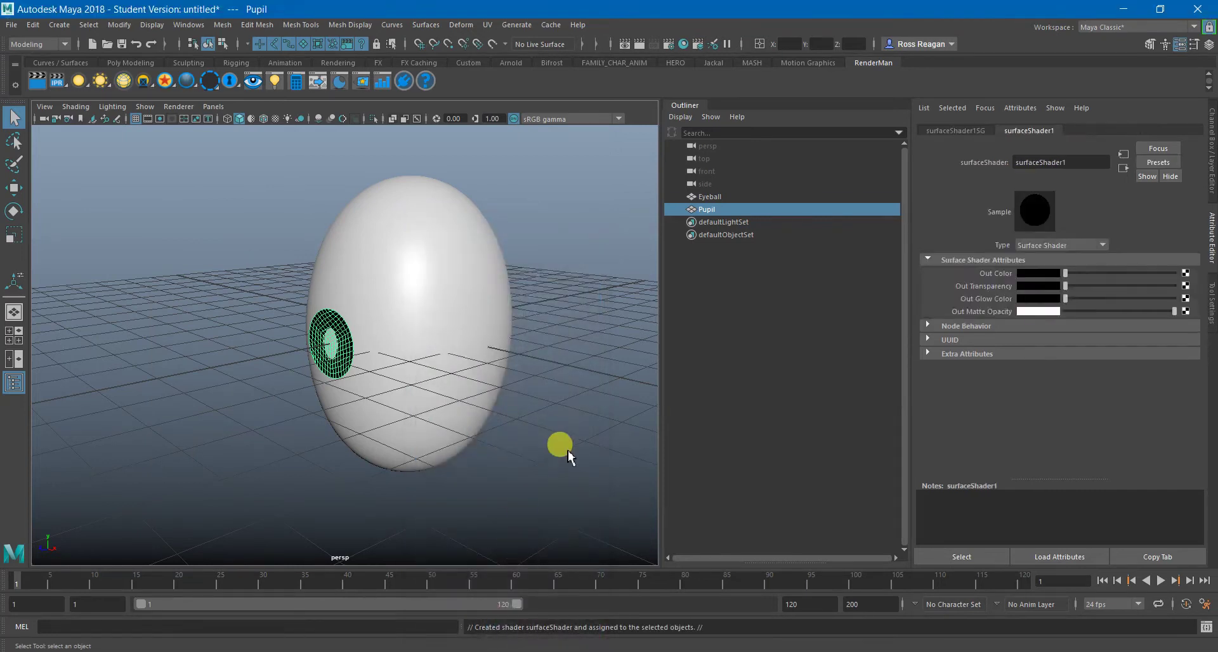
pyautogui.click(562, 448)
pyautogui.keyDown('alt'); pyautogui.moveTo(498, 462); pyautogui.dragTo(495, 432); pyautogui.keyUp('alt')
pyautogui.keyDown('alt'); pyautogui.moveTo(495, 432); pyautogui.dragTo(512, 447, button='right'); pyautogui.keyUp('alt')
pyautogui.keyDown('alt'); pyautogui.moveTo(524, 457); pyautogui.dragTo(442, 401); pyautogui.keyUp('alt')
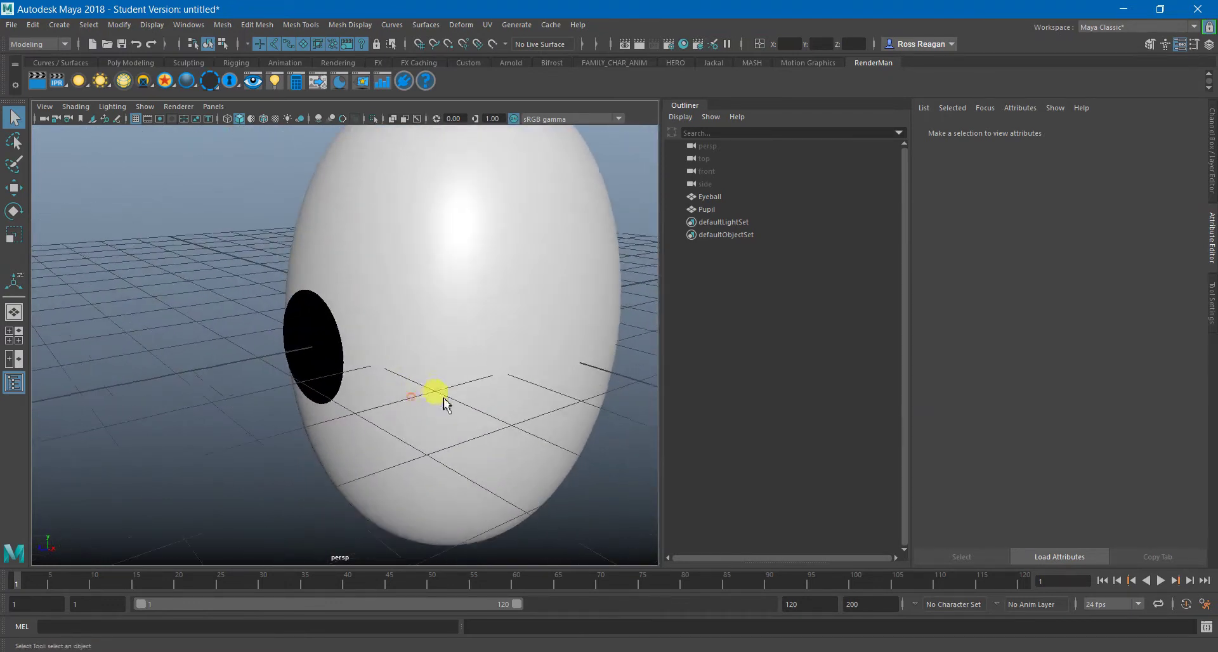
# Hide the viewport grid and frame the eye from a front three-quarter angle.
pyautogui.click(136, 118)
pyautogui.scroll(-3, 237, 214)
pyautogui.scroll(-2, 236, 214)
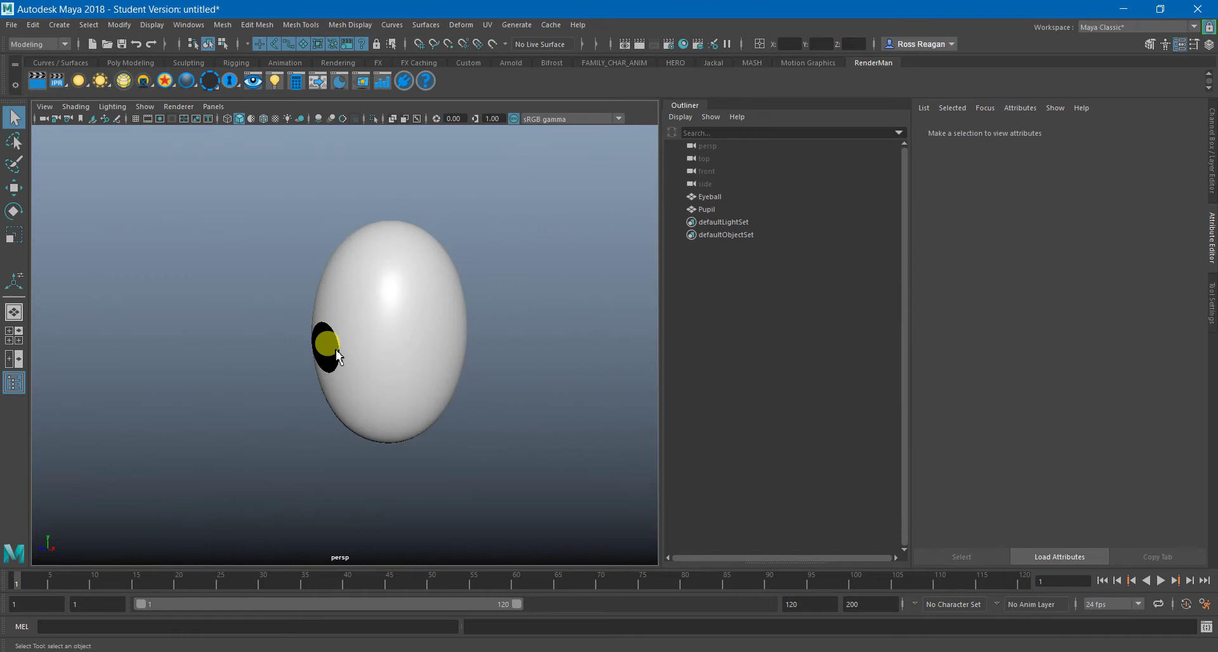
pyautogui.keyDown('alt'); pyautogui.moveTo(334, 354); pyautogui.dragTo(423, 329); pyautogui.keyUp('alt')
pyautogui.scroll(4, 369, 355)
# Select the eyeball and add the pupil to the selection, and switch to the Rigging menu set.
pyautogui.click(424, 329)
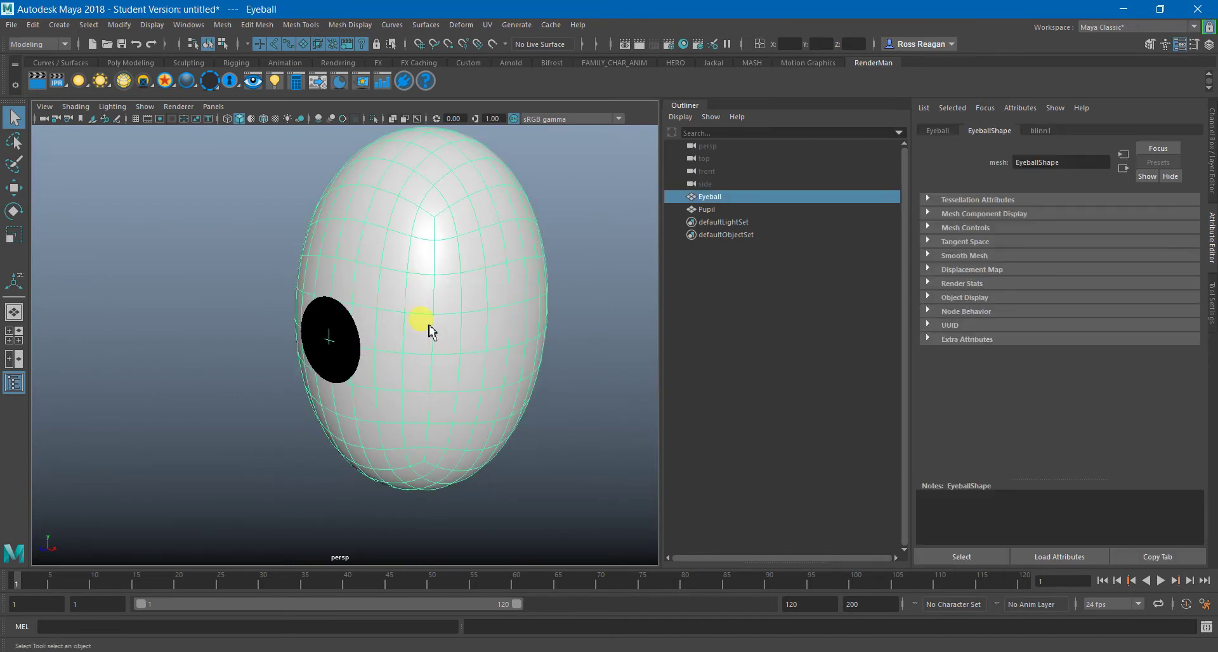
pyautogui.keyDown('shift'); pyautogui.click(346, 342); pyautogui.keyUp('shift')
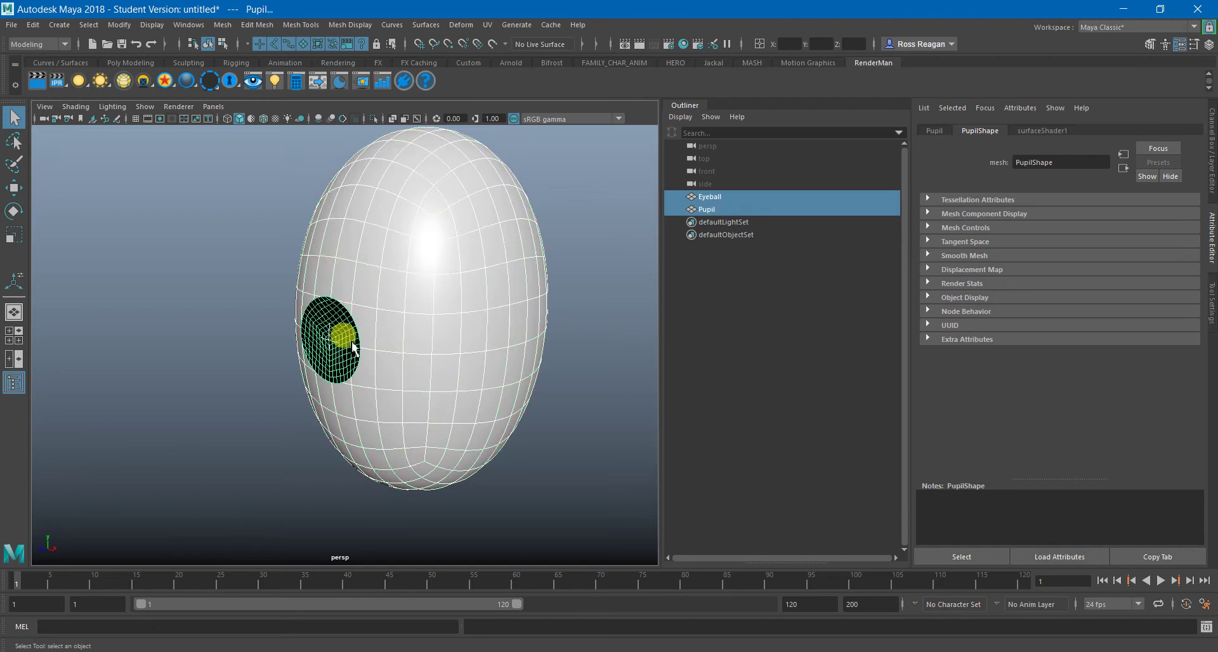
pyautogui.keyDown('alt'); pyautogui.moveTo(350, 348); pyautogui.dragTo(302, 370); pyautogui.keyUp('alt')
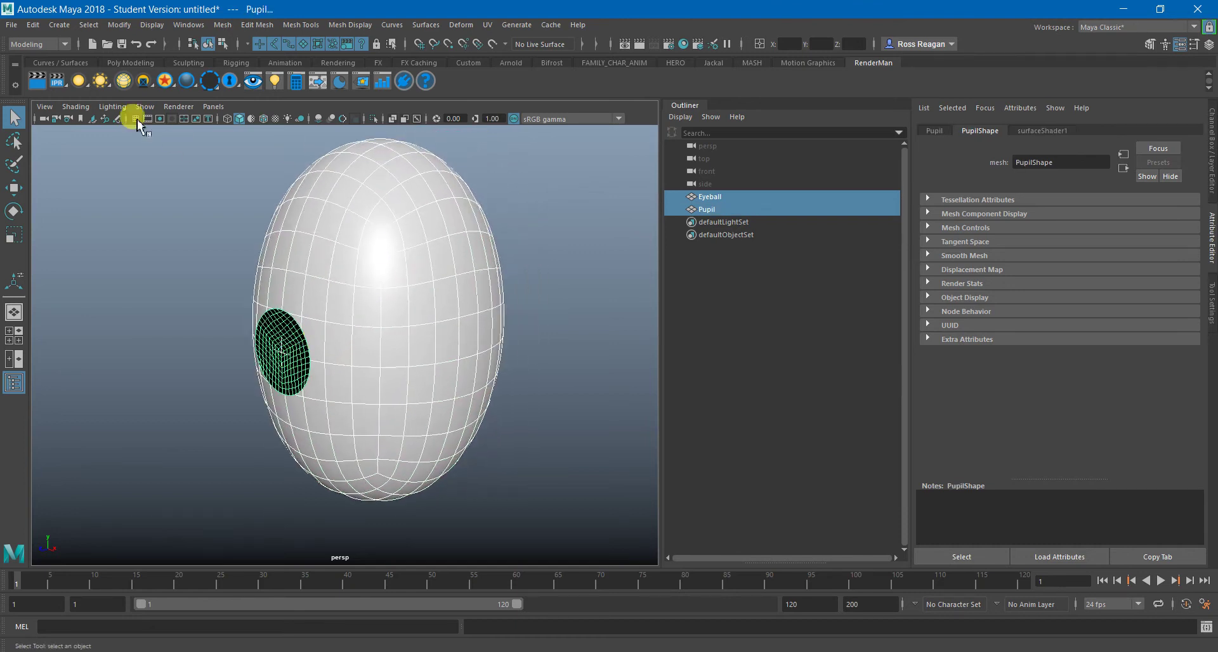
pyautogui.click(26, 44)
pyautogui.click(16, 66)
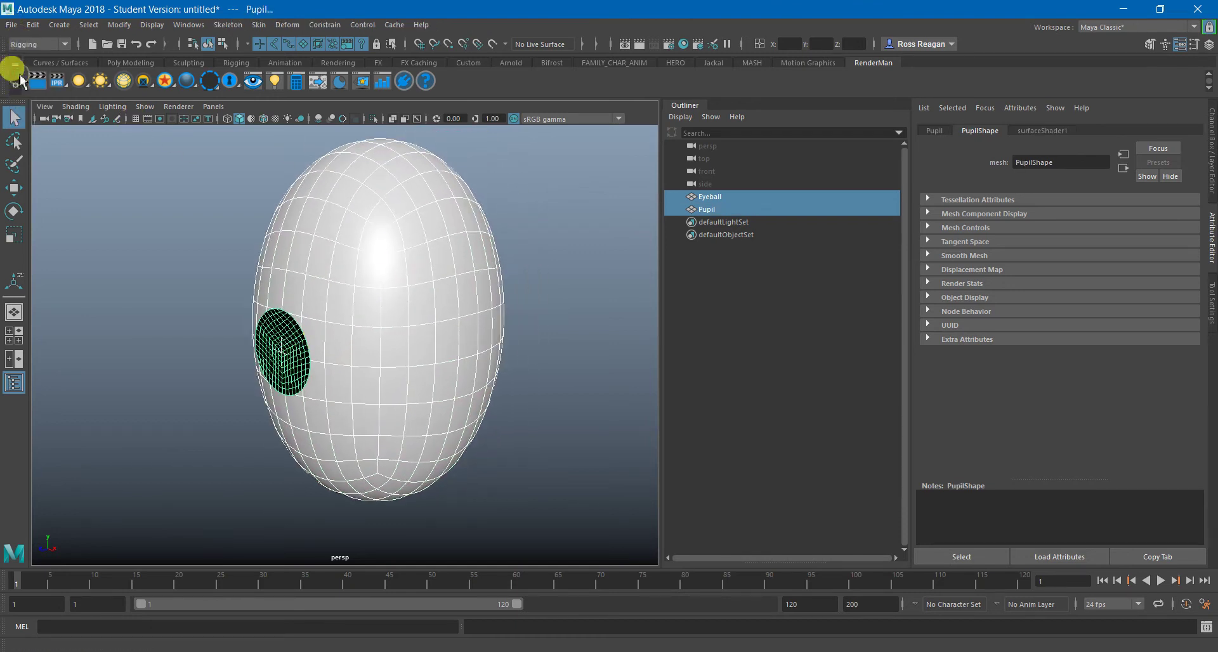
# Constrain the pupil to the eyeball's surface with a Geometry constraint of weight 1.
pyautogui.click(323, 24)
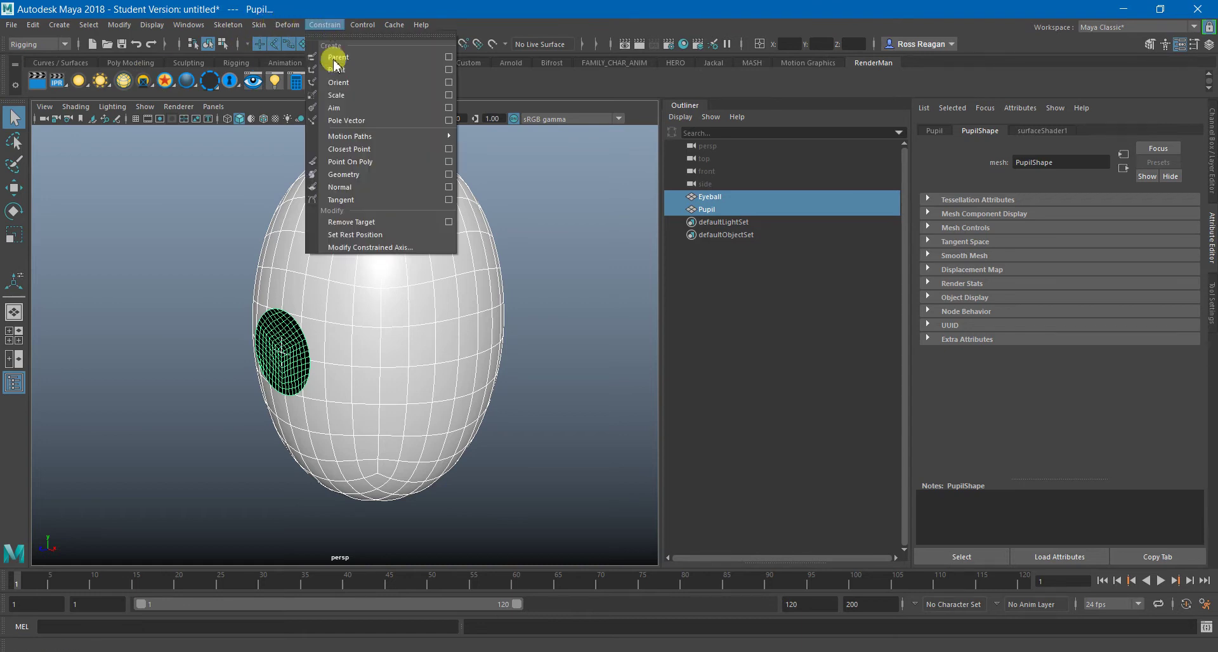
pyautogui.click(450, 175)
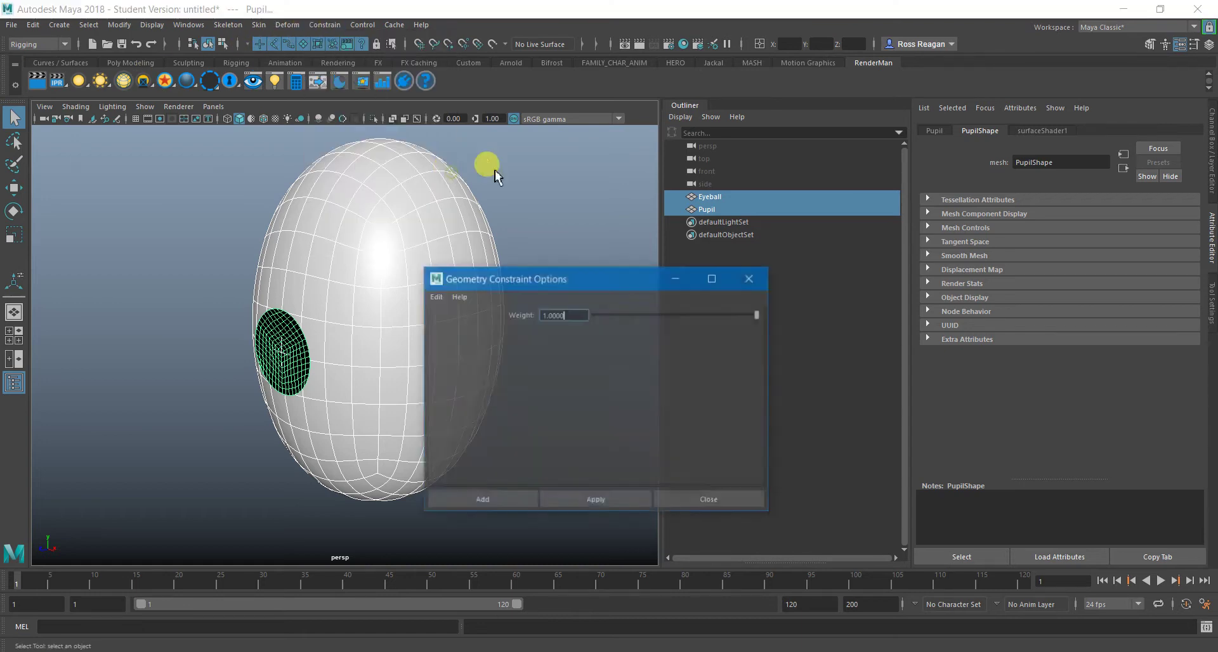
pyautogui.moveTo(536, 279); pyautogui.dragTo(497, 211)
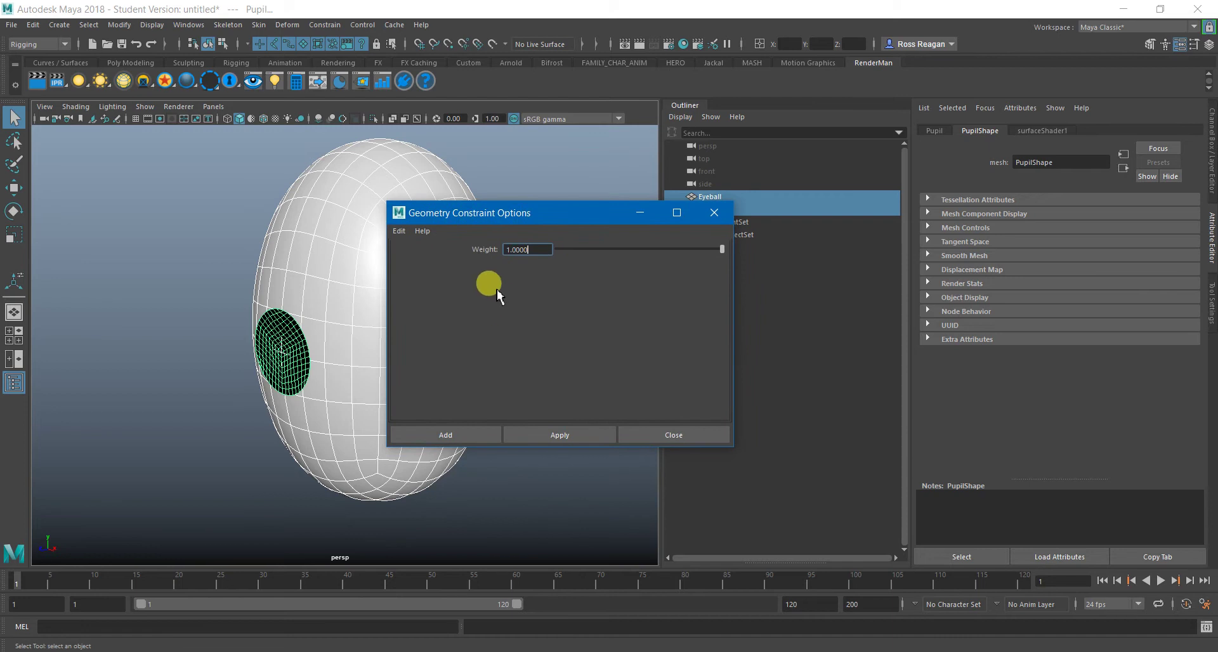
pyautogui.click(460, 435)
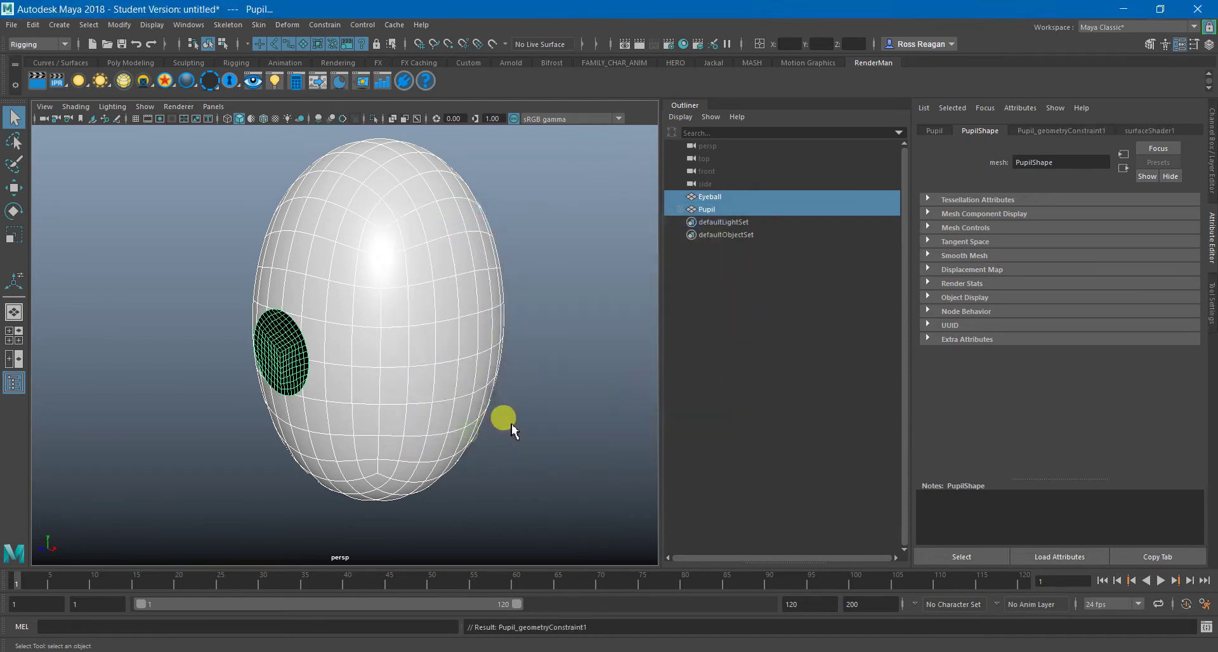
# Select only the pupil, test moving it across the eyeball's surface from several angles, and undo the last move.
pyautogui.keyDown('alt'); pyautogui.moveTo(409, 402); pyautogui.dragTo(527, 412, button='middle'); pyautogui.keyUp('alt')
pyautogui.keyDown('alt'); pyautogui.moveTo(282, 387); pyautogui.dragTo(334, 416, button='right'); pyautogui.keyUp('alt')
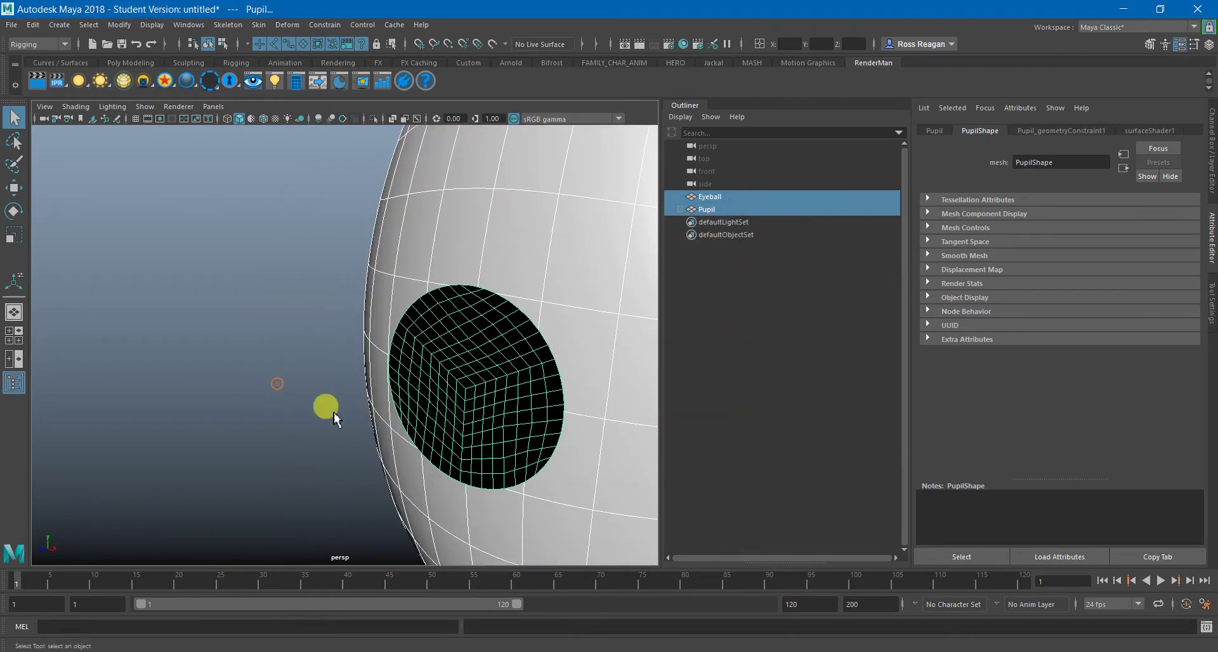
pyautogui.click(322, 415)
pyautogui.keyDown('alt'); pyautogui.moveTo(381, 411); pyautogui.dragTo(348, 375); pyautogui.keyUp('alt')
pyautogui.click(347, 374)
pyautogui.keyDown('alt'); pyautogui.moveTo(346, 374); pyautogui.dragTo(310, 419, button='right'); pyautogui.keyUp('alt')
pyautogui.press('w')
pyautogui.keyDown('alt'); pyautogui.moveTo(301, 419); pyautogui.dragTo(374, 431); pyautogui.keyUp('alt')
pyautogui.keyDown('alt'); pyautogui.moveTo(413, 434); pyautogui.dragTo(598, 203); pyautogui.keyUp('alt')
pyautogui.keyDown('alt'); pyautogui.moveTo(598, 203); pyautogui.dragTo(476, 345, button='right'); pyautogui.keyUp('alt')
pyautogui.keyDown('alt'); pyautogui.moveTo(476, 346); pyautogui.dragTo(371, 410); pyautogui.keyUp('alt')
pyautogui.keyDown('alt'); pyautogui.moveTo(371, 410); pyautogui.dragTo(455, 398); pyautogui.keyUp('alt')
pyautogui.hotkey('ctrl', 'z')
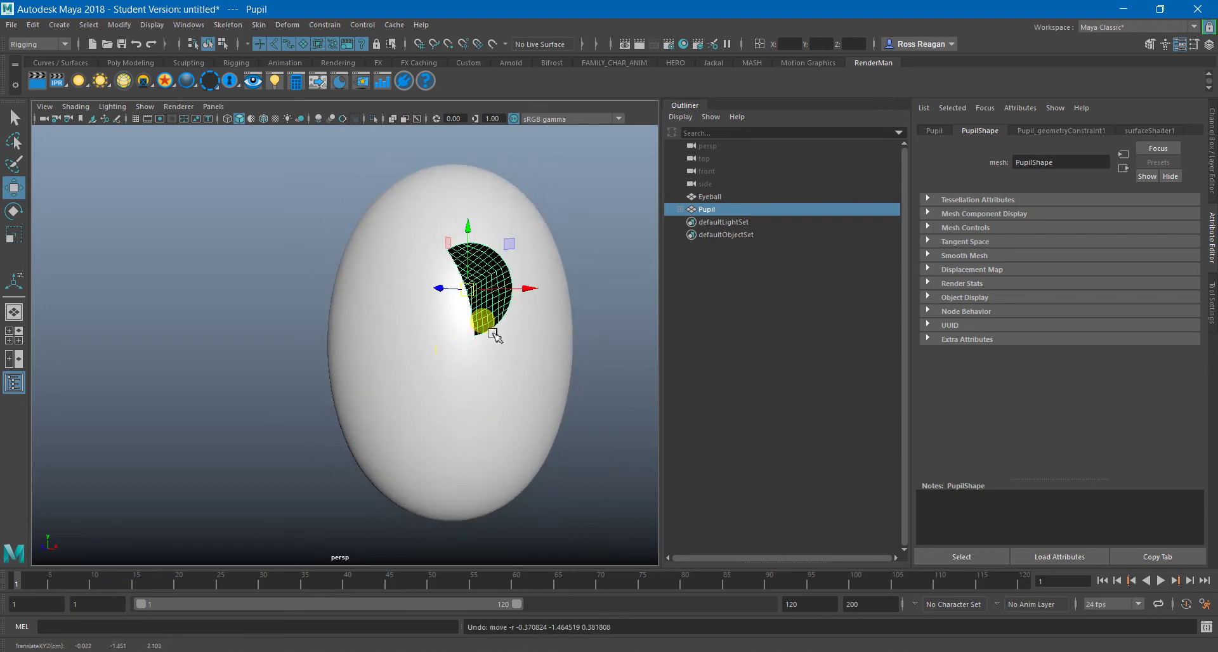
# Try sliding the pupil around the upper side of the eyeball, and undo all the test moves.
pyautogui.keyDown('alt'); pyautogui.moveTo(480, 337); pyautogui.dragTo(802, 196); pyautogui.keyUp('alt')
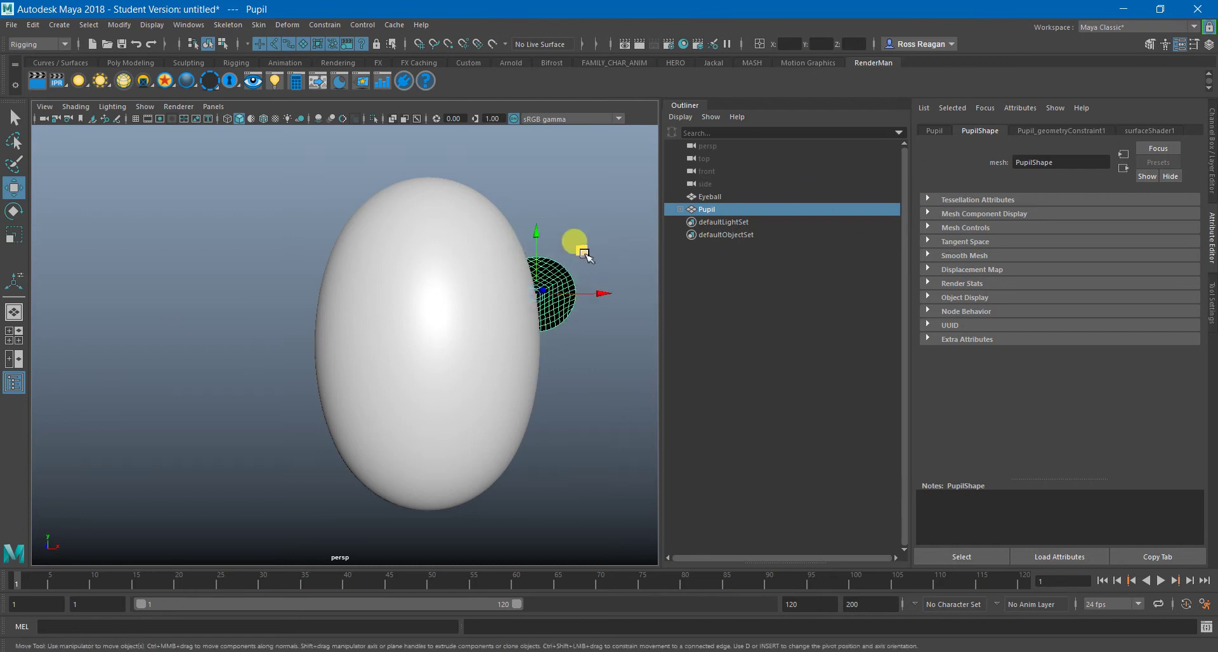
pyautogui.moveTo(582, 252); pyautogui.dragTo(829, 149)
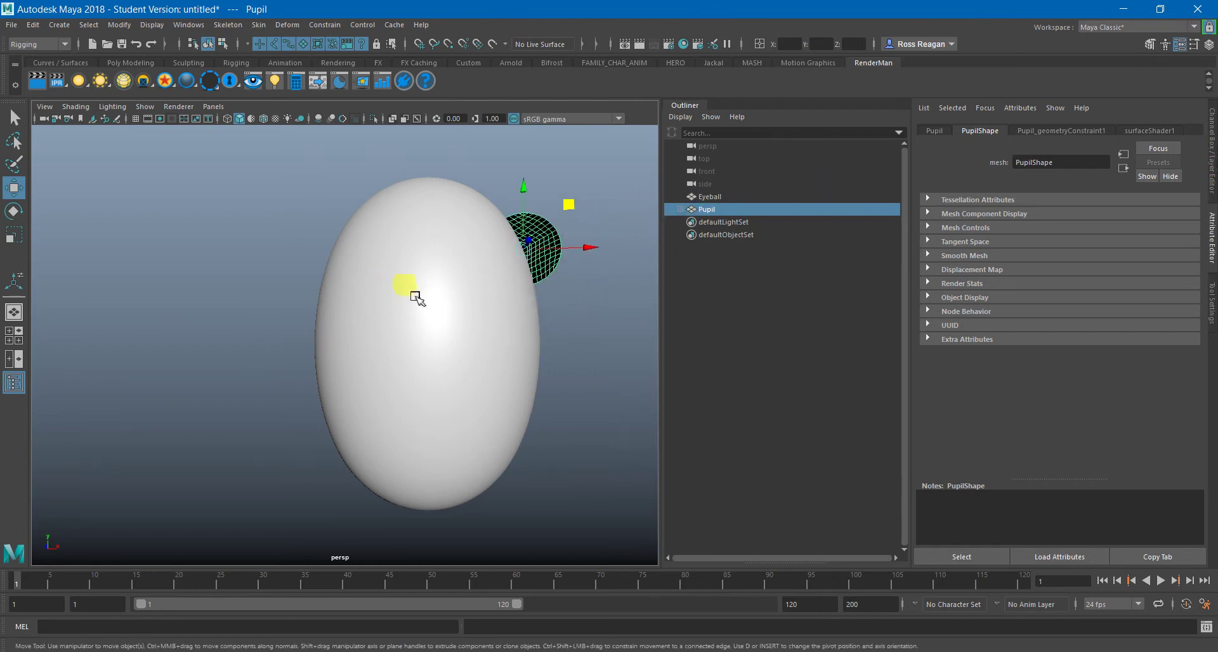
pyautogui.hotkey('ctrl', 'z')
pyautogui.hotkey('ctrl', 'z')
pyautogui.hotkey('ctrl', 'z')
pyautogui.keyDown('alt'); pyautogui.moveTo(513, 293); pyautogui.dragTo(476, 333); pyautogui.keyUp('alt')
pyautogui.hotkey('ctrl', 'z')
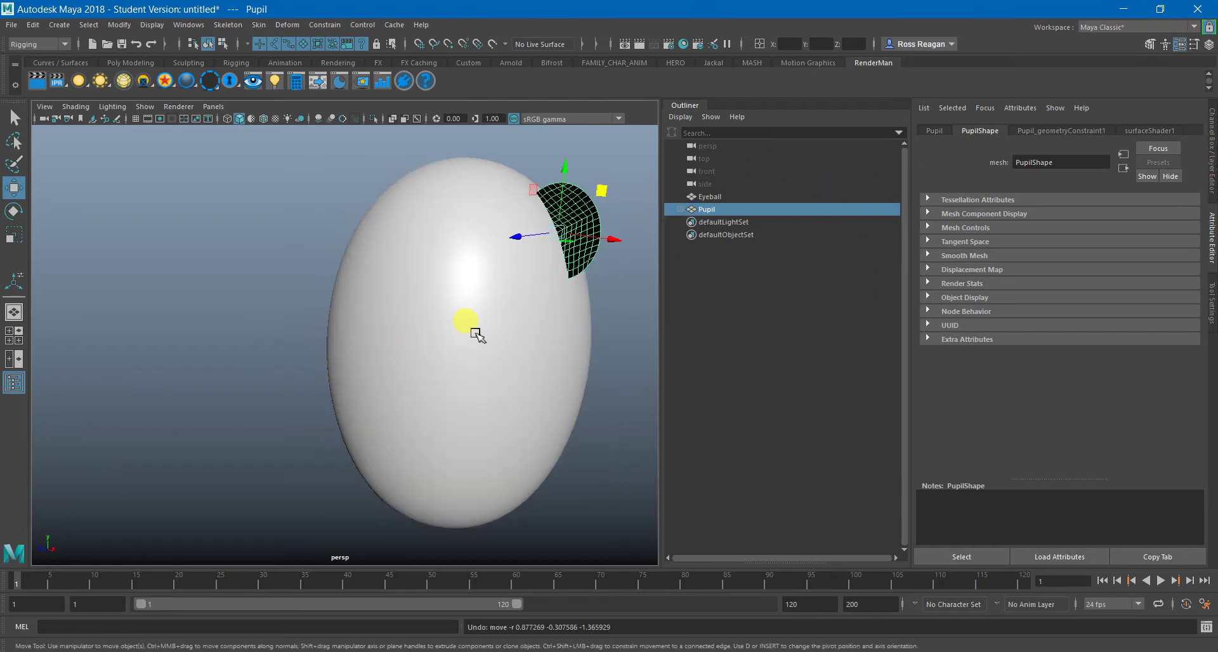
pyautogui.hotkey('ctrl', 'z')
pyautogui.hotkey('ctrl', 'z')
# Show the pupil's transform channels and enter 0 for its Translate X, Y and Z.
pyautogui.click(1212, 166)
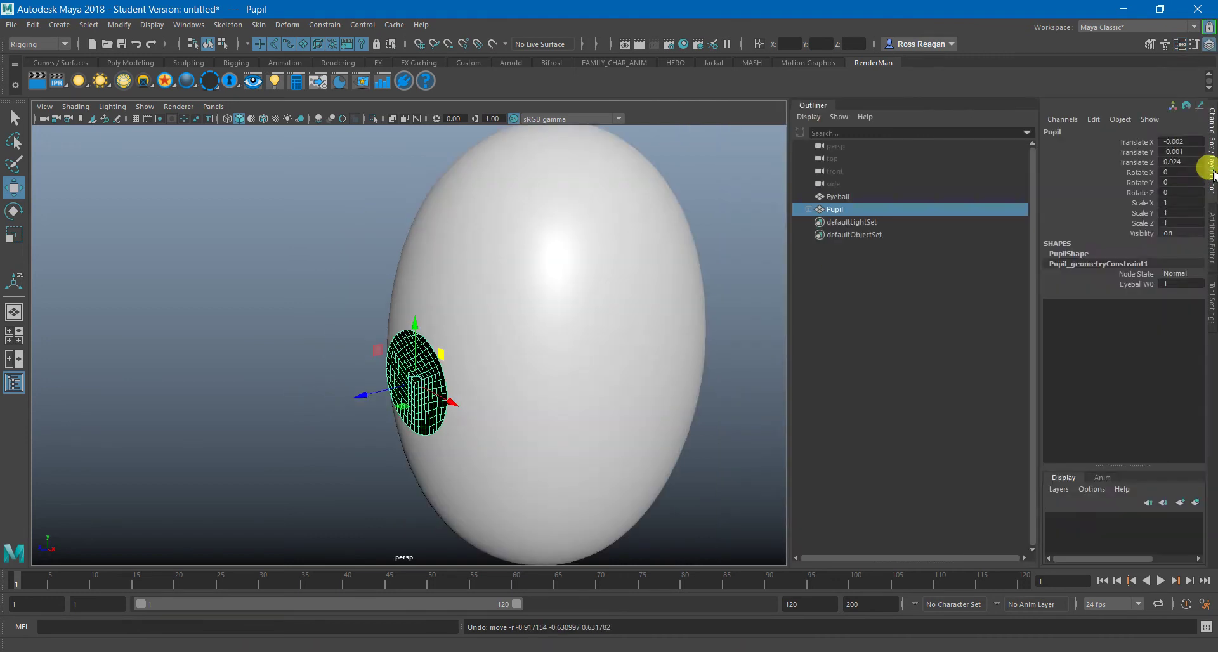
pyautogui.moveTo(1184, 142); pyautogui.dragTo(1188, 162)
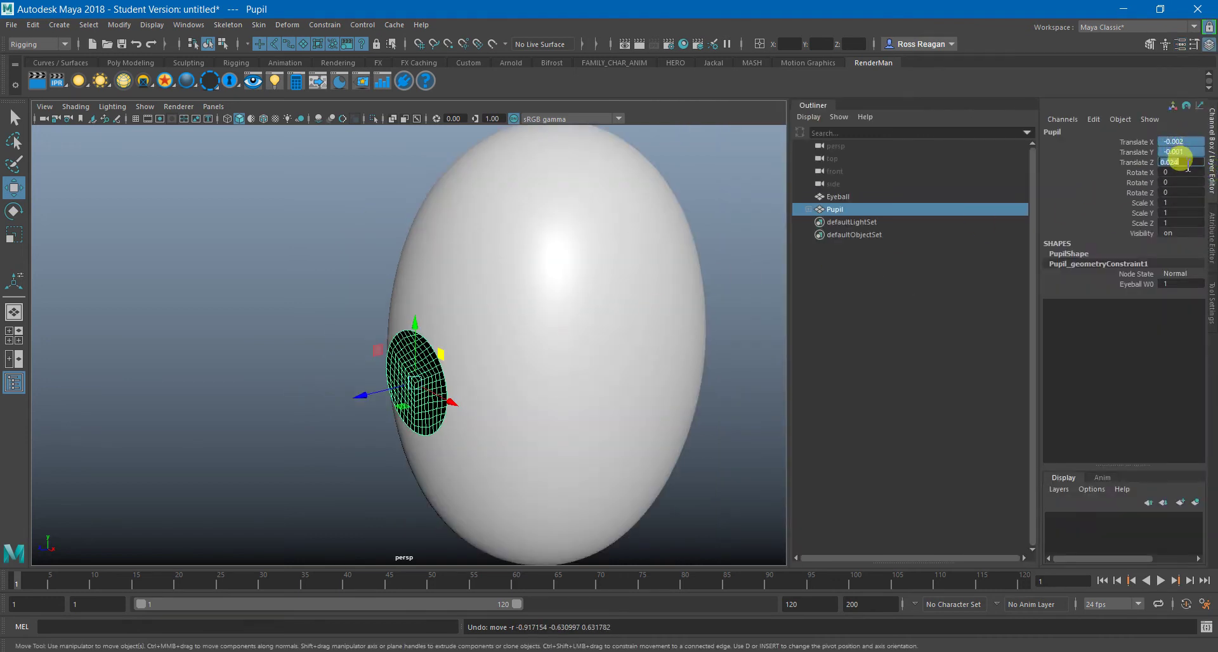
pyautogui.write('0')
pyautogui.press('Return')
pyautogui.doubleClick(1185, 162)
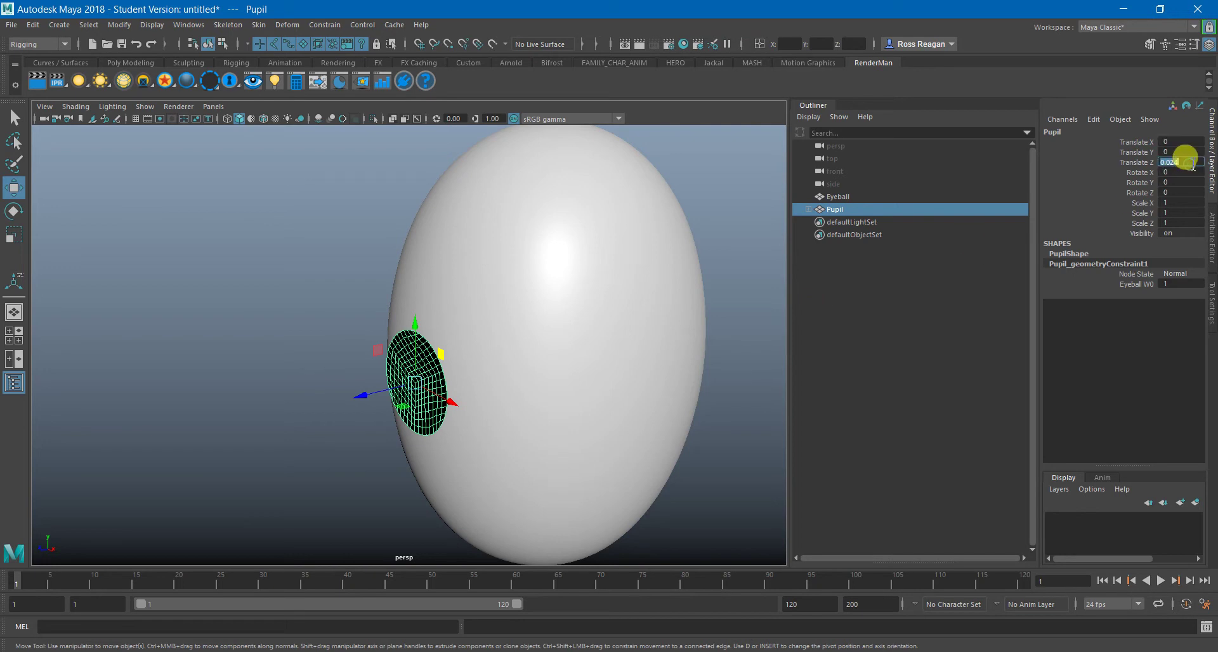
pyautogui.moveTo(1185, 144); pyautogui.dragTo(1187, 163)
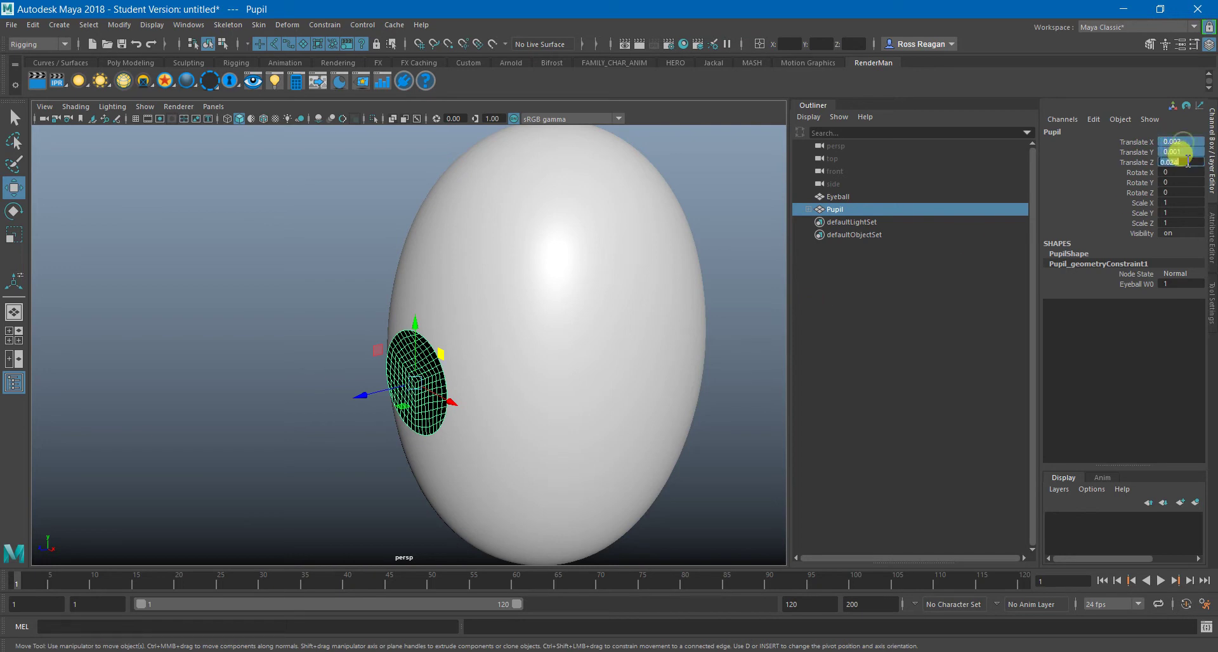
pyautogui.write('0')
pyautogui.press('Return')
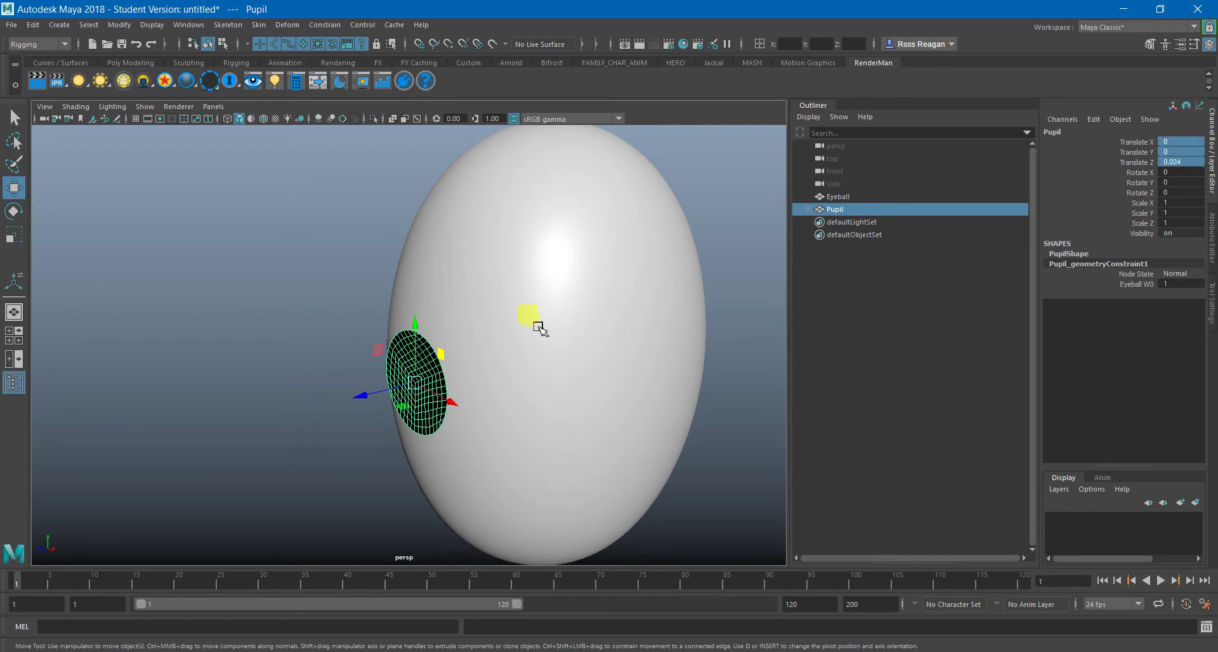
# Compare the eyeball's and pupil's translation values, and delete the pupil's geometry constraint.
pyautogui.click(543, 327)
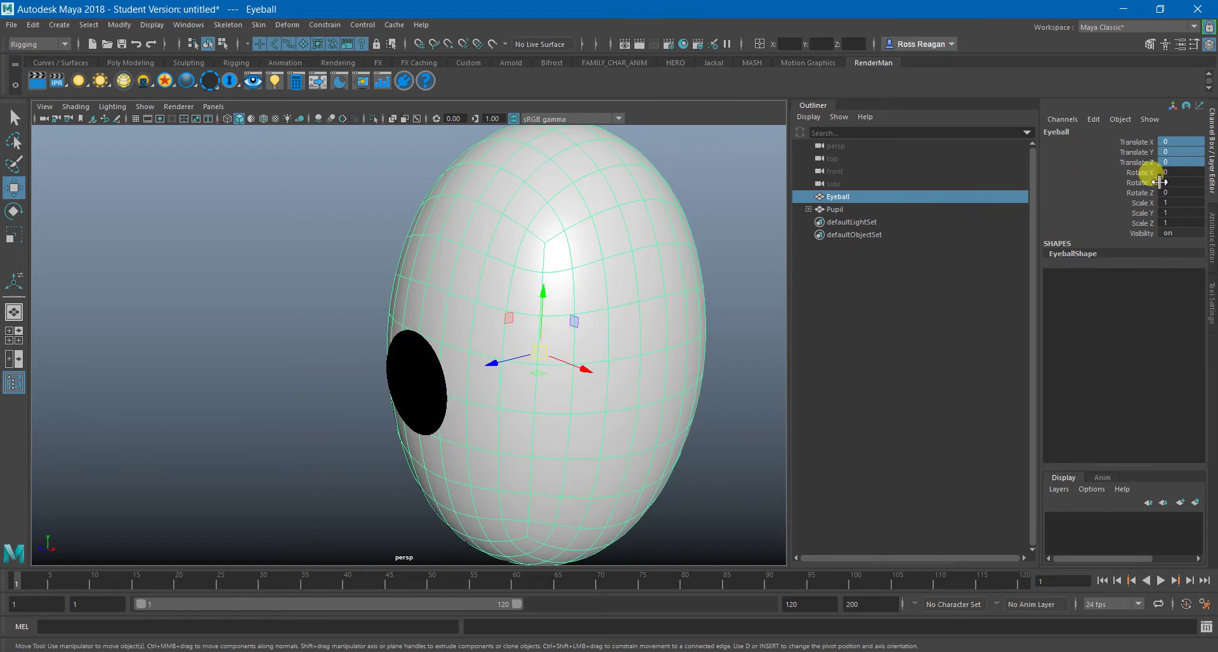
pyautogui.click(429, 352)
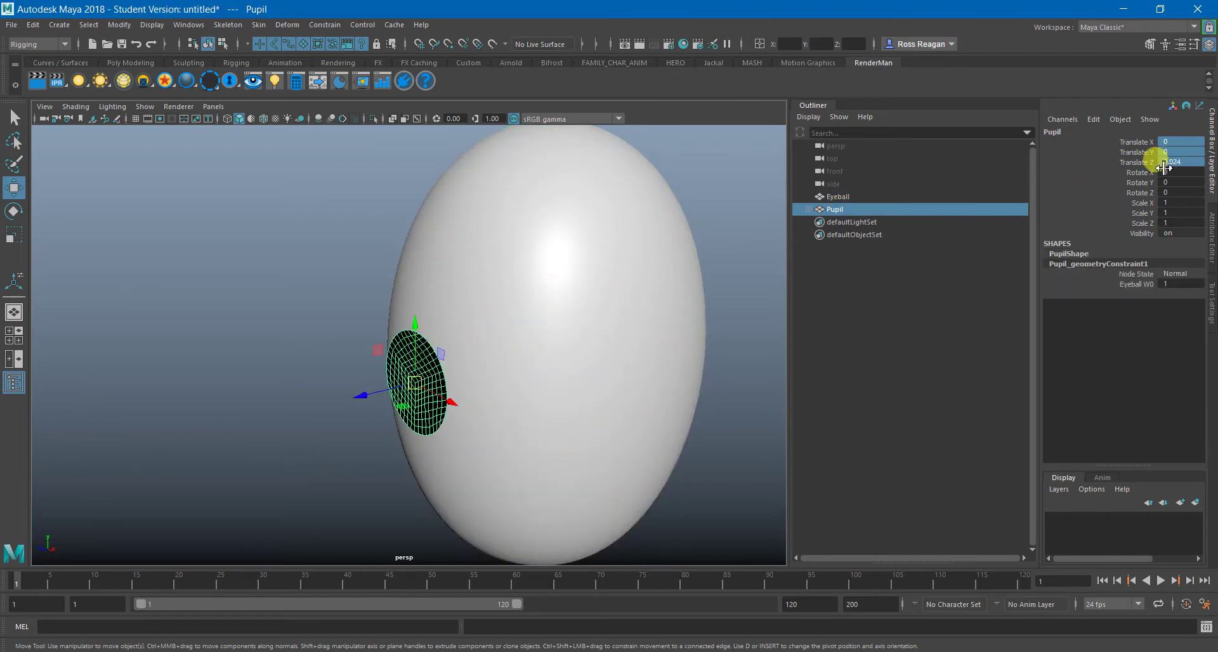
pyautogui.click(822, 208)
pyautogui.click(854, 224)
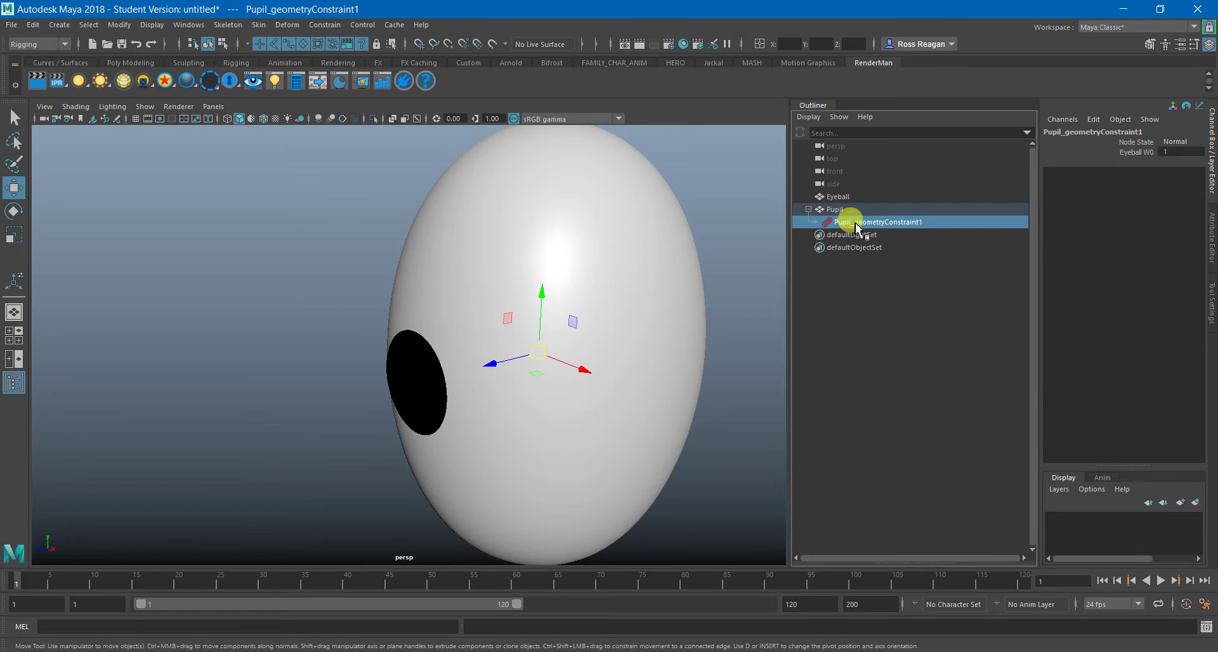
pyautogui.press('Delete')
# Display wireframes over the shaded models and turn off the eyeball's smooth mesh preview.
pyautogui.keyDown('alt'); pyautogui.moveTo(366, 390); pyautogui.dragTo(501, 394, button='right'); pyautogui.keyUp('alt')
pyautogui.click(438, 393)
pyautogui.keyDown('alt'); pyautogui.moveTo(470, 425); pyautogui.dragTo(517, 413); pyautogui.keyUp('alt')
pyautogui.click(263, 119)
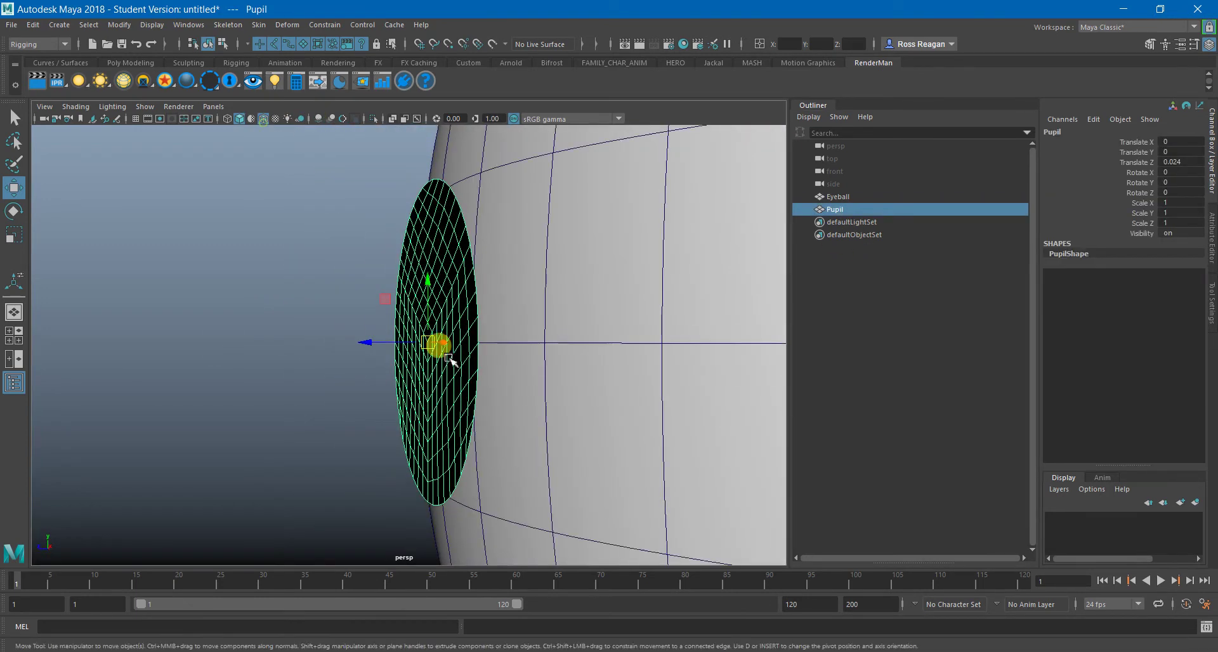
pyautogui.keyDown('alt'); pyautogui.moveTo(443, 351); pyautogui.dragTo(438, 335); pyautogui.keyUp('alt')
pyautogui.click(508, 347)
pyautogui.press('1')
# Snap the pupil's center onto the nearest eyeball vertex at the front of the eye.
pyautogui.click(421, 331)
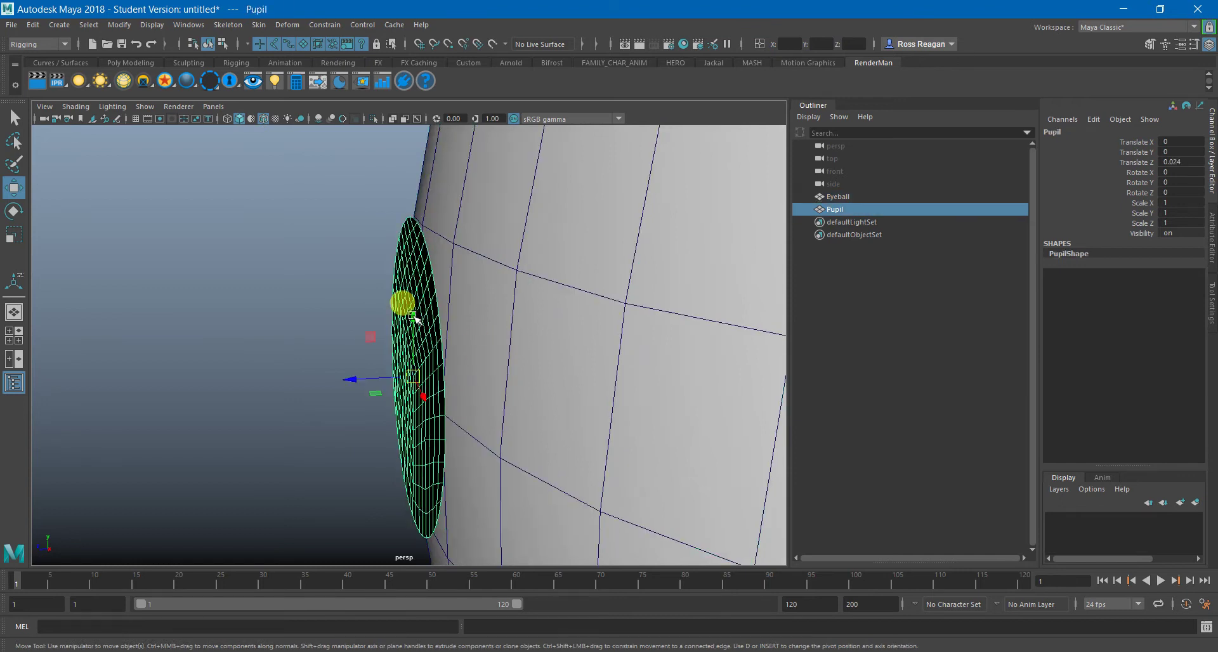
pyautogui.scroll(6, 419, 337)
pyautogui.scroll(4, 475, 353)
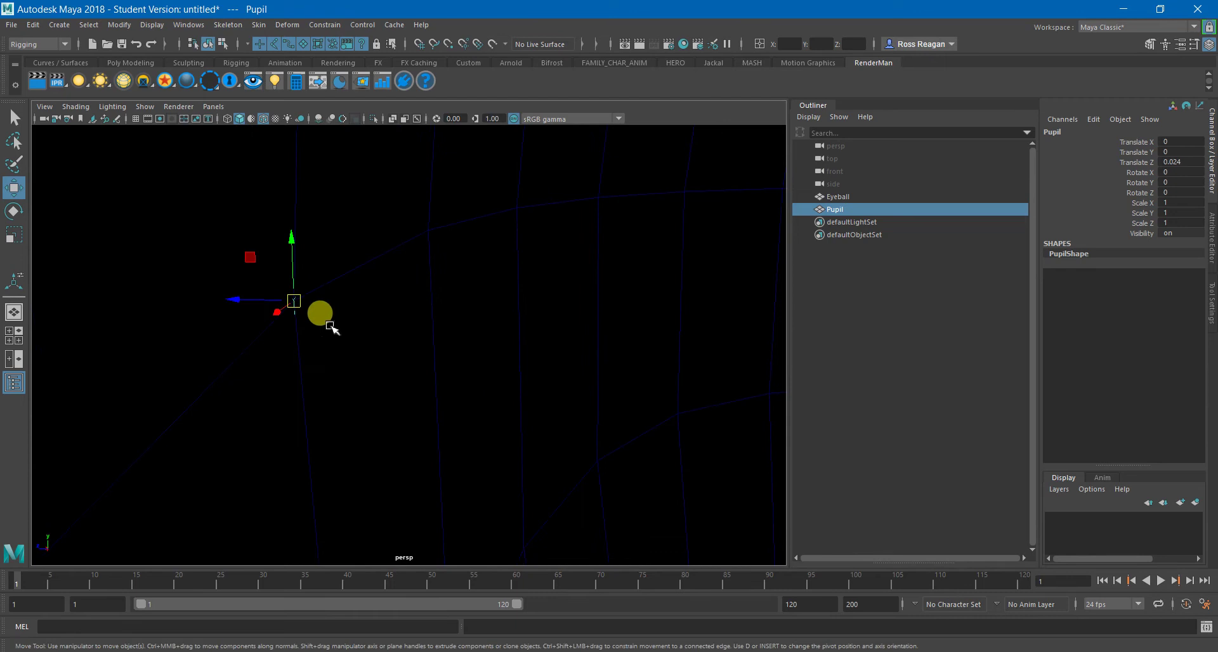
pyautogui.press('v')
pyautogui.moveTo(295, 301)
pyautogui.mouseDown()
pyautogui.moveTo(282, 319)
pyautogui.moveTo(364, 271)
pyautogui.moveTo(315, 293)
pyautogui.mouseUp()
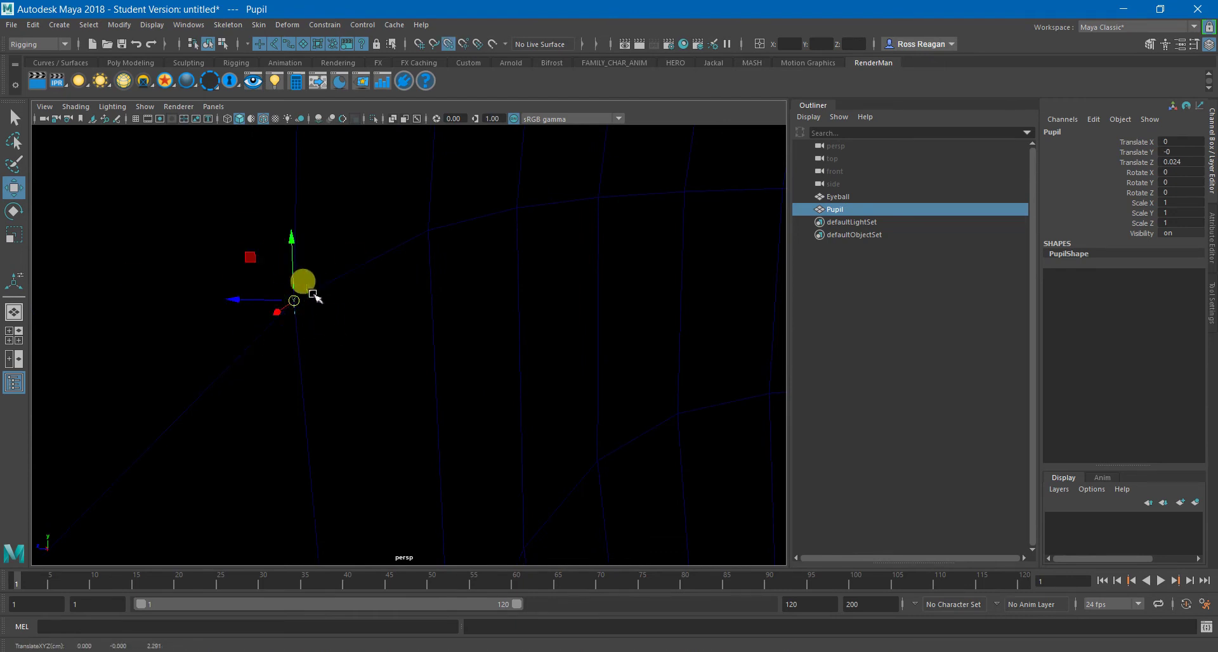
pyautogui.scroll(-2, 379, 324)
# Freeze the pupil's transformations at its snapped position and leave the Move tool.
pyautogui.click(120, 24)
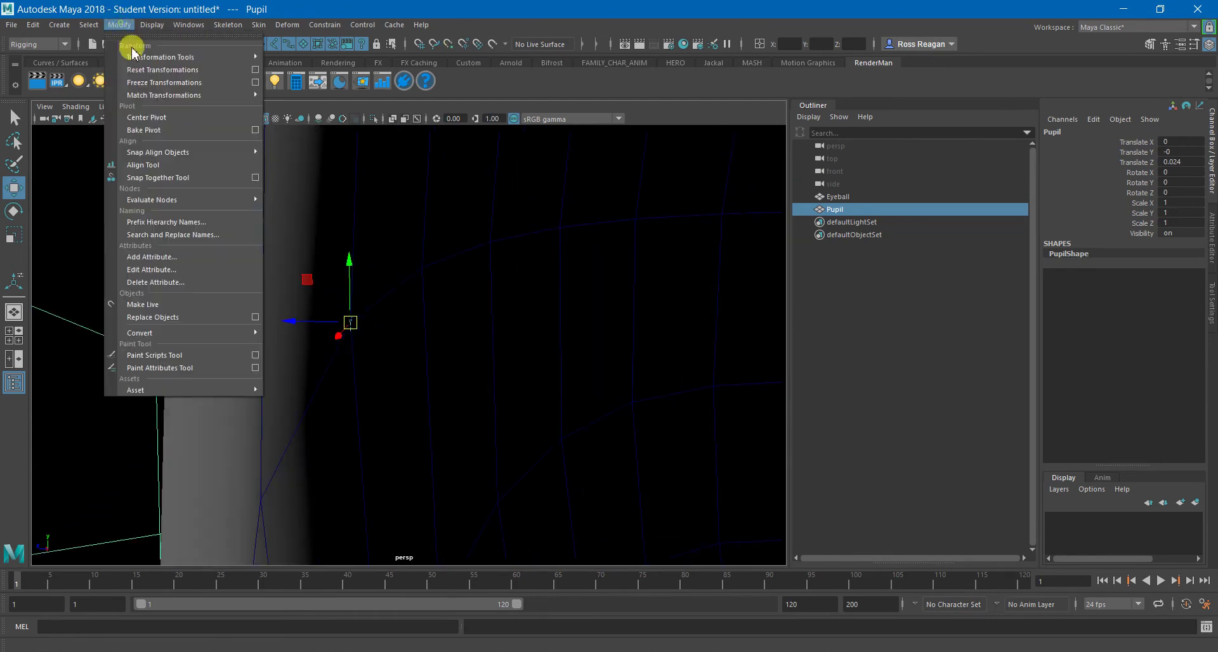
pyautogui.click(133, 82)
pyautogui.scroll(-5, 427, 223)
pyautogui.press('q')
pyautogui.scroll(-3, 626, 398)
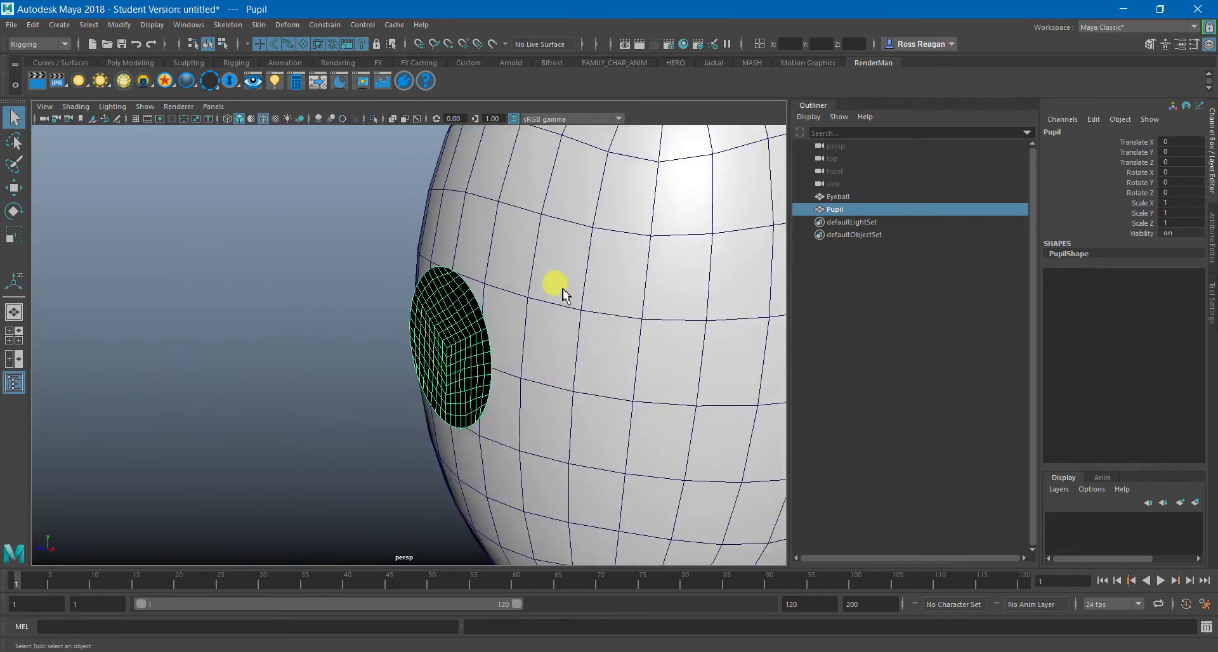
# Apply a Geometry constraint to the pupil with the eyeball as its target.
pyautogui.click(557, 291)
pyautogui.keyDown('shift'); pyautogui.click(449, 304); pyautogui.keyUp('shift')
pyautogui.click(288, 25)
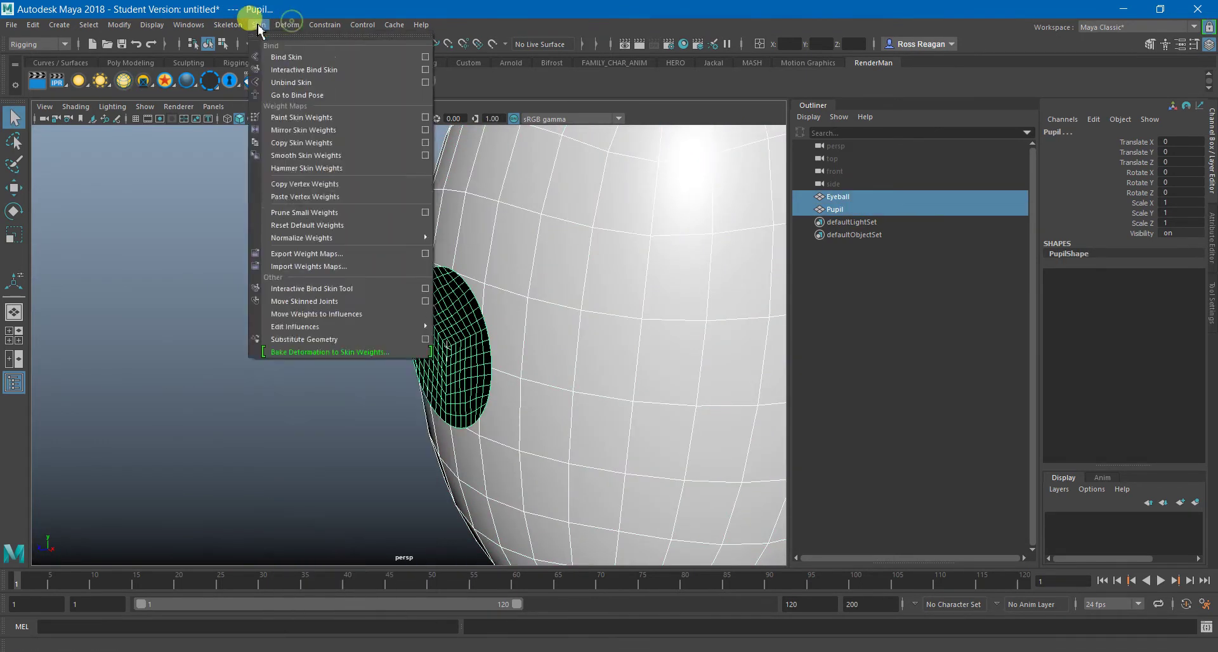
pyautogui.moveTo(322, 25)
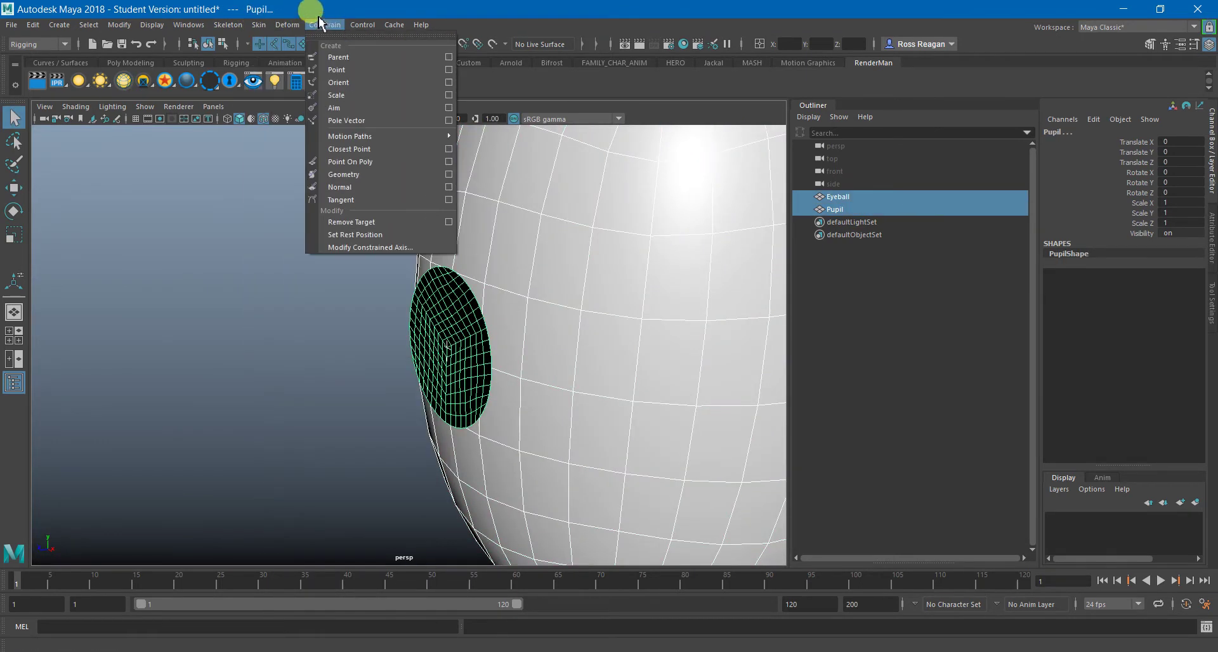
pyautogui.click(365, 174)
# Test moving the constrained pupil up along the eyeball's edge, and undo the move.
pyautogui.click(464, 300)
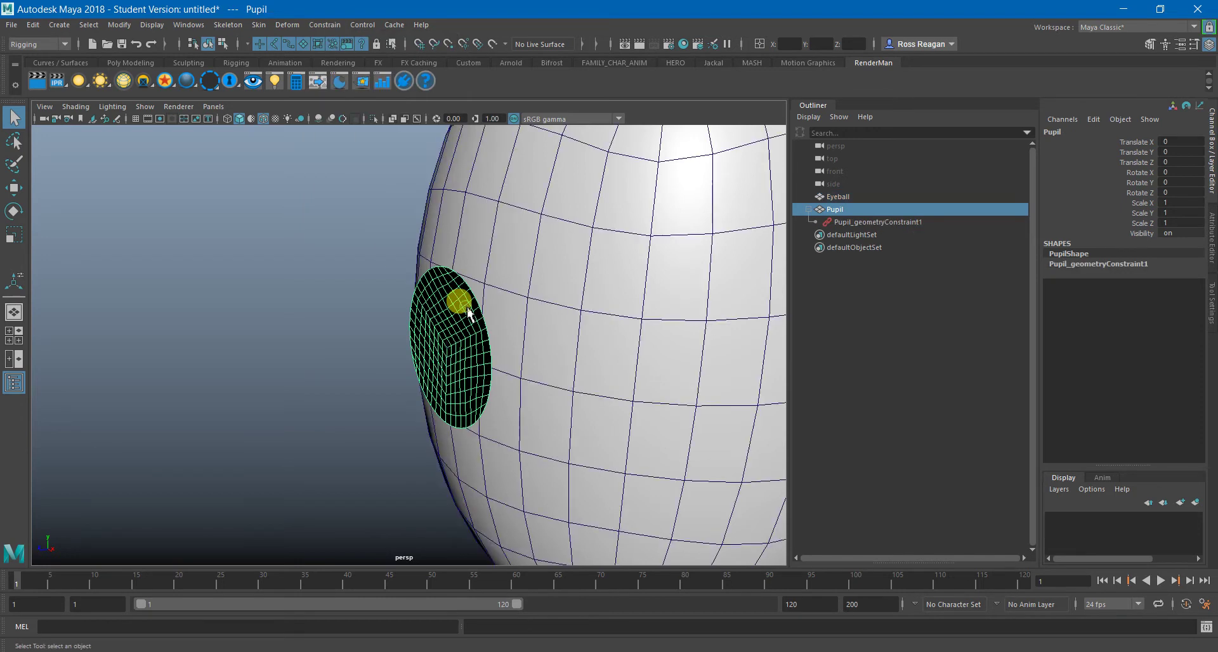
pyautogui.press('w')
pyautogui.moveTo(463, 304); pyautogui.dragTo(397, 190)
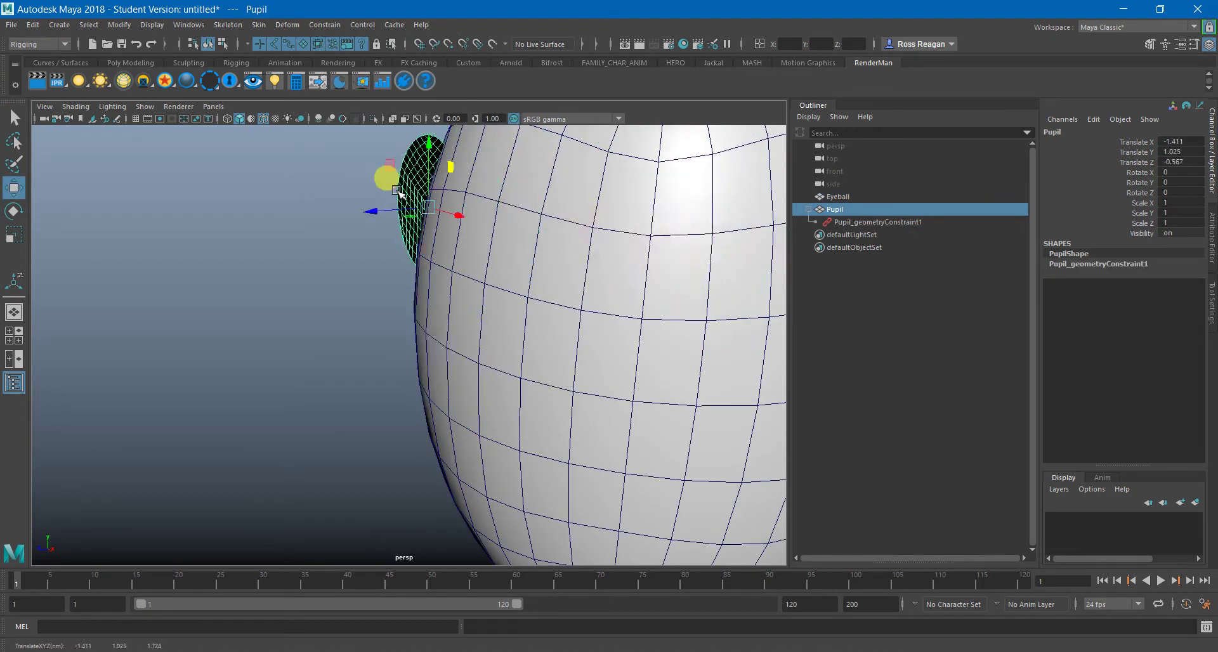
pyautogui.hotkey('ctrl', 'z')
# Select the eyeball and then the pupil, and open the Normal constraint options with the settings reset to defaults.
pyautogui.scroll(-4, 553, 254)
pyautogui.keyDown('alt'); pyautogui.moveTo(551, 288); pyautogui.dragTo(472, 288, button='middle'); pyautogui.keyUp('alt')
pyautogui.press('q')
pyautogui.keyDown('alt'); pyautogui.moveTo(397, 324); pyautogui.dragTo(399, 353); pyautogui.keyUp('alt')
pyautogui.keyDown('alt'); pyautogui.moveTo(500, 273); pyautogui.dragTo(455, 286); pyautogui.keyUp('alt')
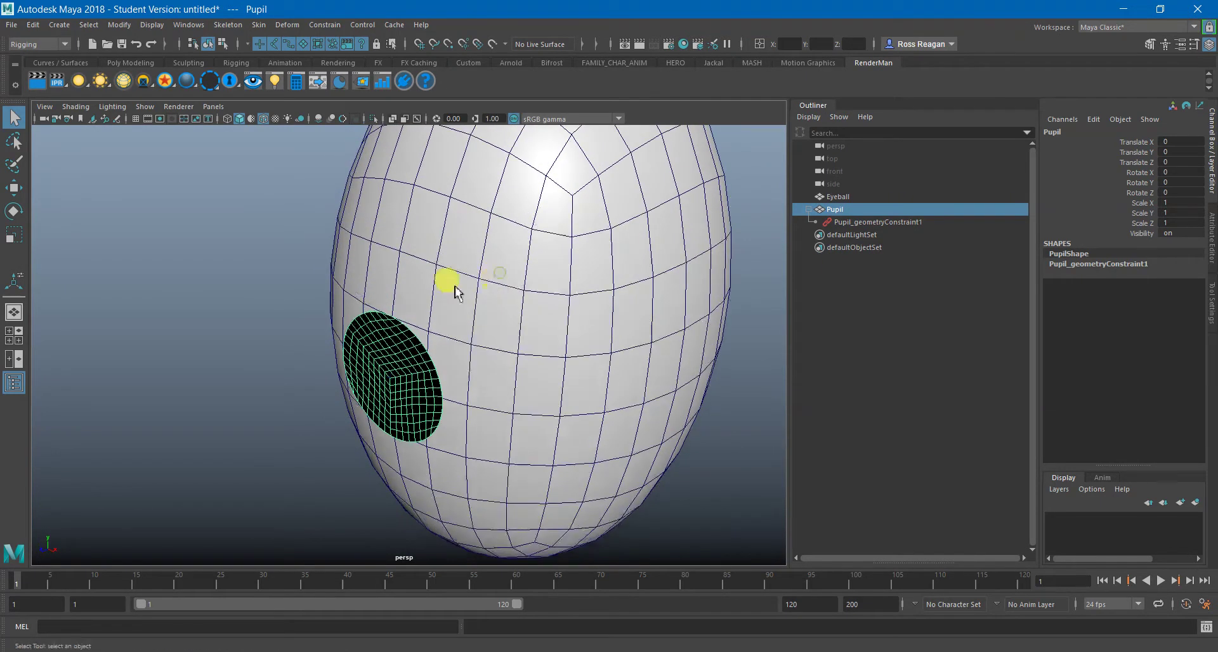
pyautogui.click(837, 197)
pyautogui.keyDown('ctrl'); pyautogui.click(833, 210); pyautogui.keyUp('ctrl')
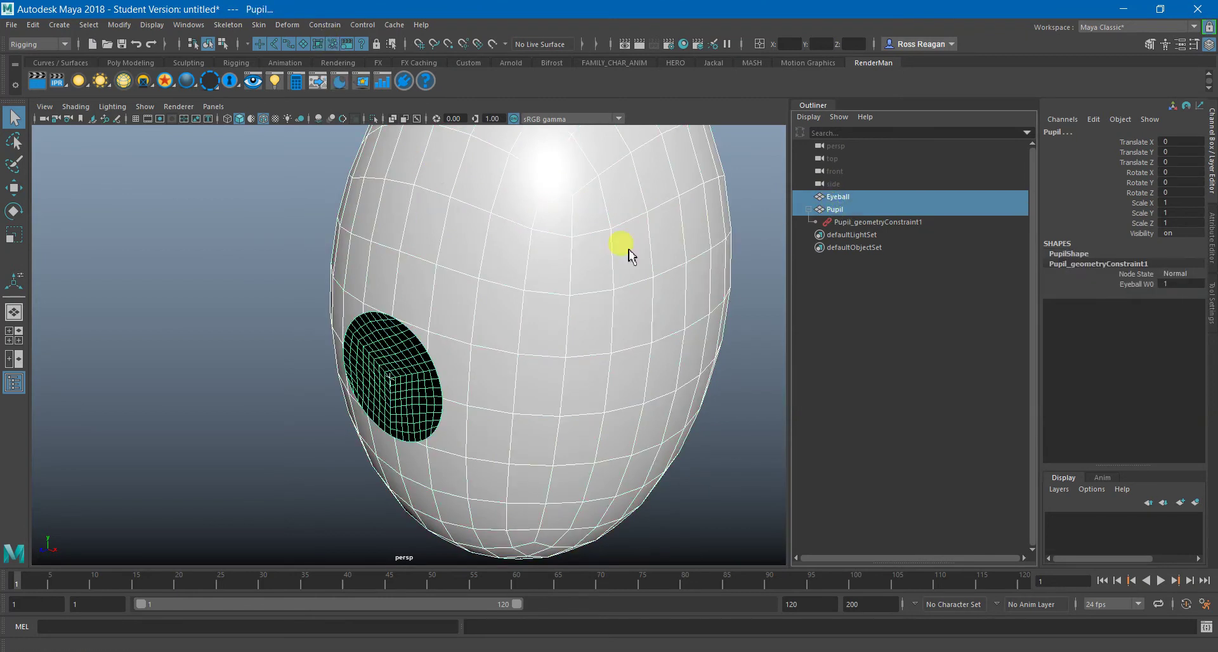
pyautogui.click(317, 26)
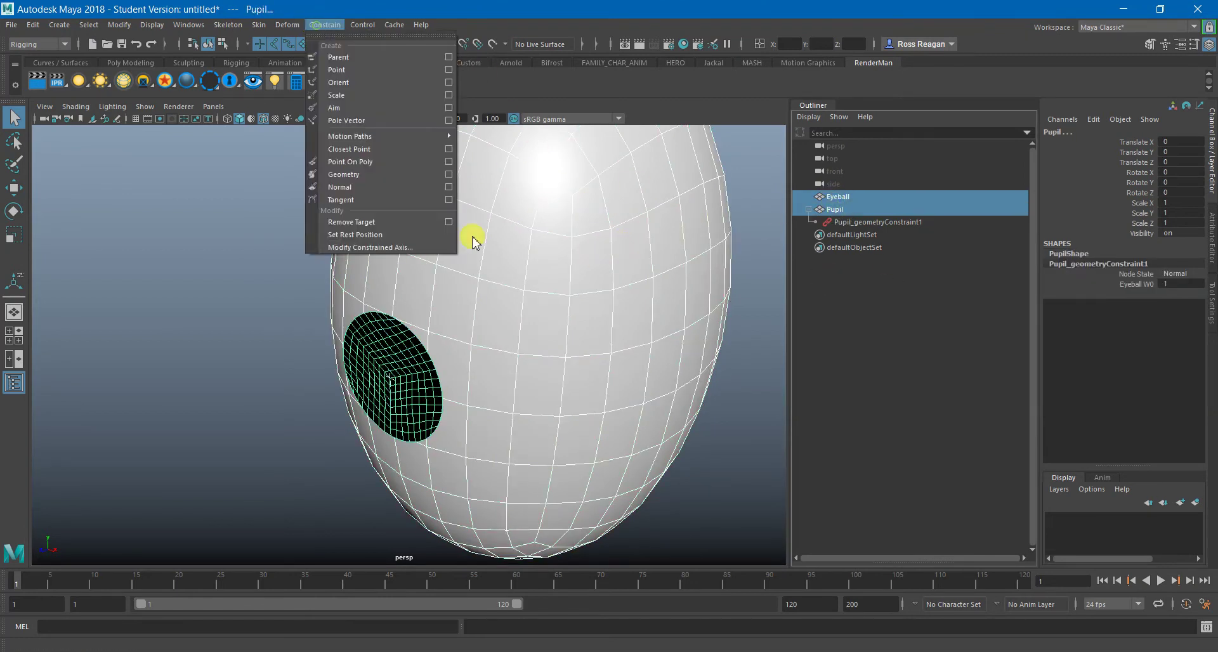
pyautogui.click(450, 185)
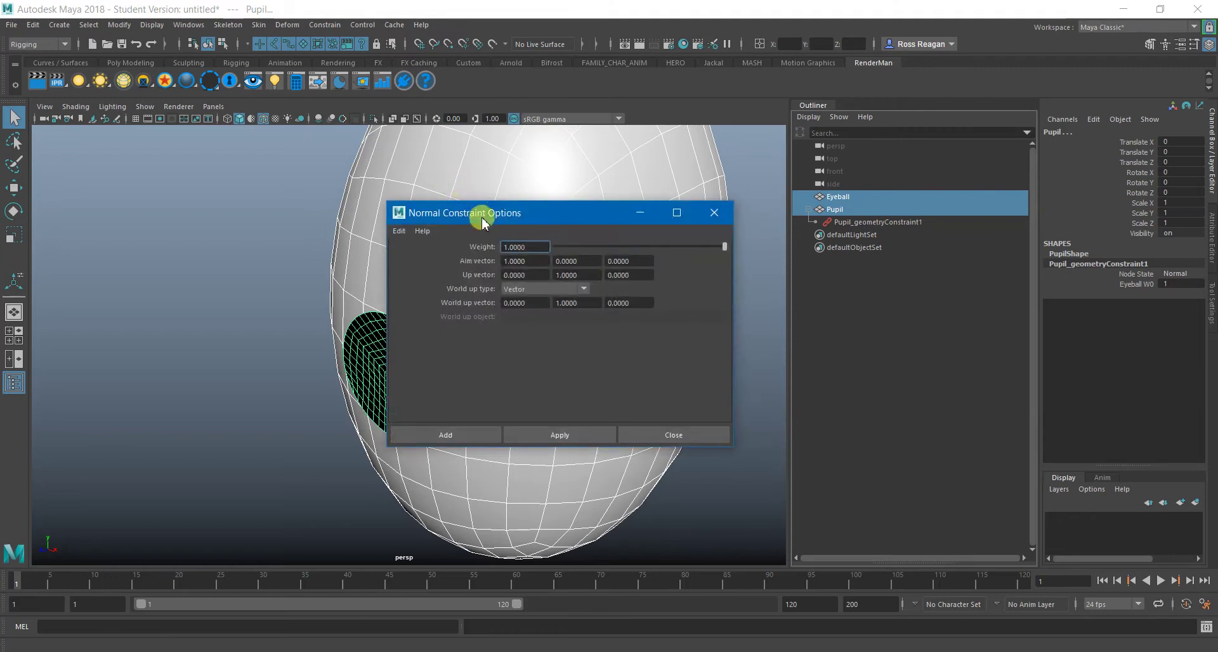
pyautogui.moveTo(484, 221); pyautogui.dragTo(515, 225)
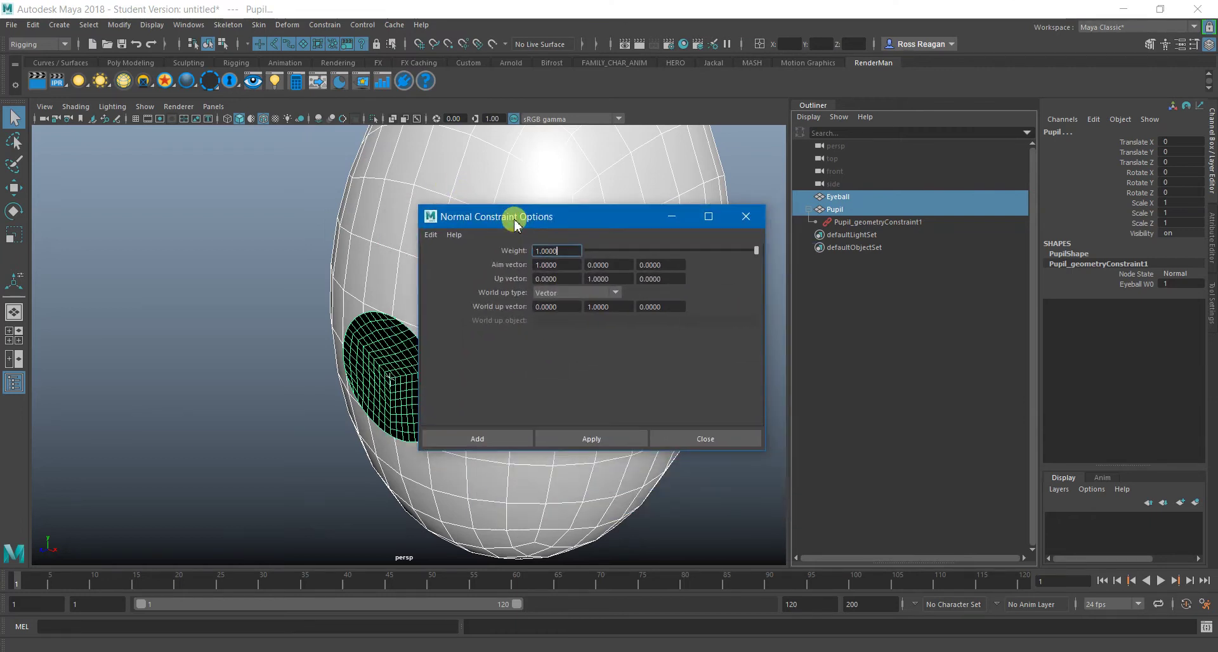
pyautogui.click(430, 235)
pyautogui.click(447, 254)
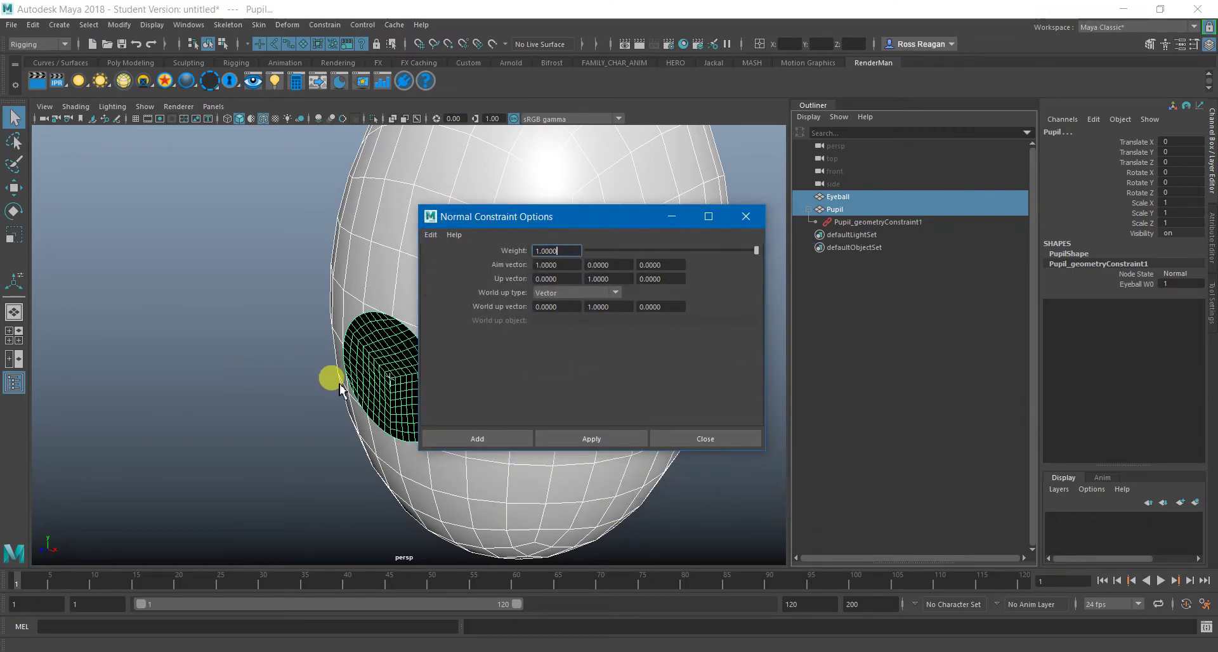
# Set the Normal constraint's aim vector to 0, 0, 1 and add the constraint to the pupil.
pyautogui.moveTo(350, 409)
pyautogui.keyDown('alt'); pyautogui.mouseDown()
pyautogui.moveTo(230, 408)
pyautogui.moveTo(243, 395)
pyautogui.moveTo(292, 443)
pyautogui.moveTo(331, 448)
pyautogui.moveTo(97, 541)
pyautogui.mouseUp(); pyautogui.keyUp('alt')
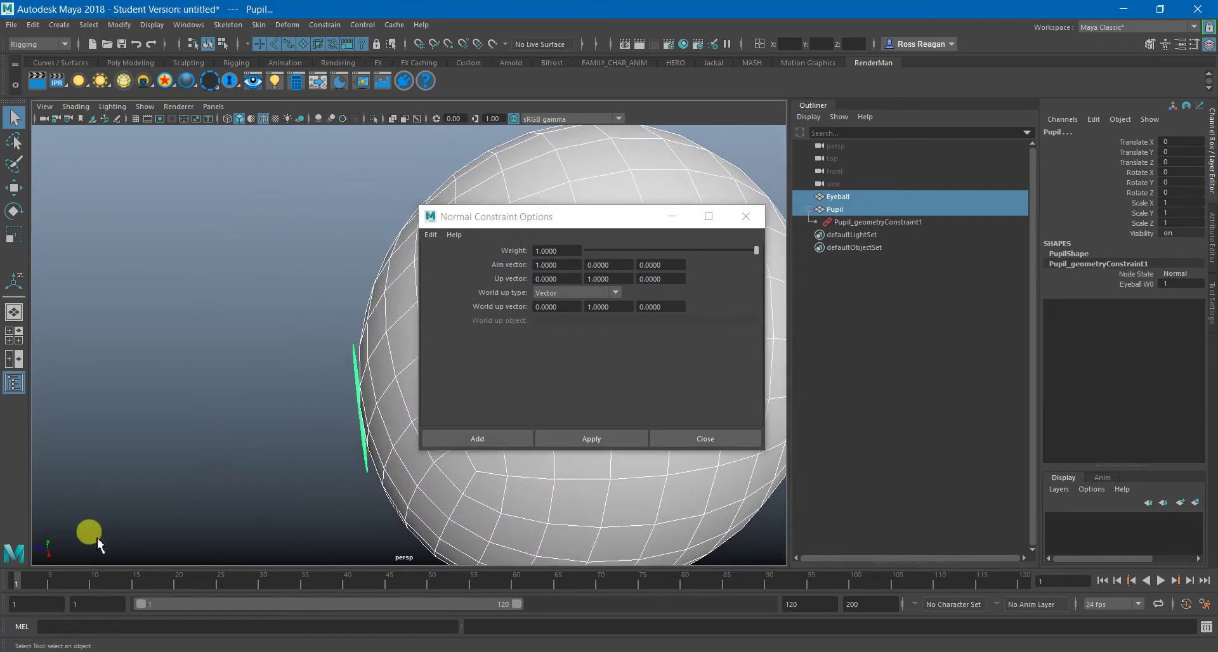
pyautogui.moveTo(298, 443)
pyautogui.keyDown('alt'); pyautogui.mouseDown()
pyautogui.moveTo(345, 413)
pyautogui.moveTo(283, 429)
pyautogui.moveTo(360, 434)
pyautogui.mouseUp(); pyautogui.keyUp('alt')
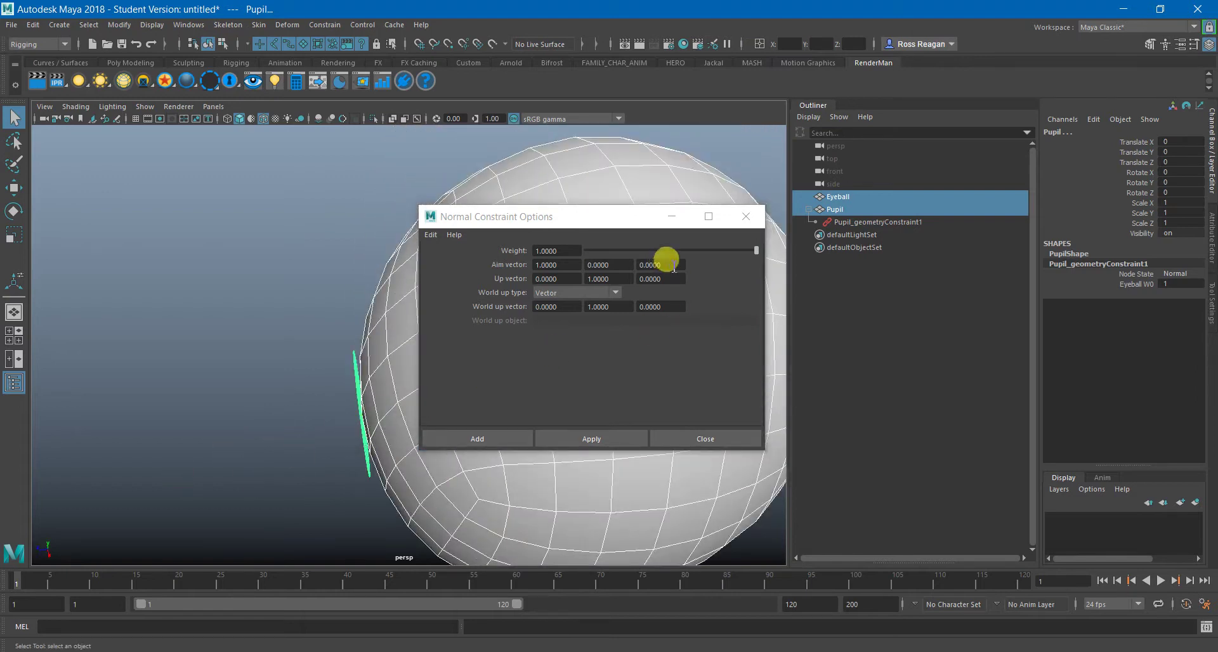
pyautogui.doubleClick(674, 265)
pyautogui.write('1')
pyautogui.doubleClick(543, 265)
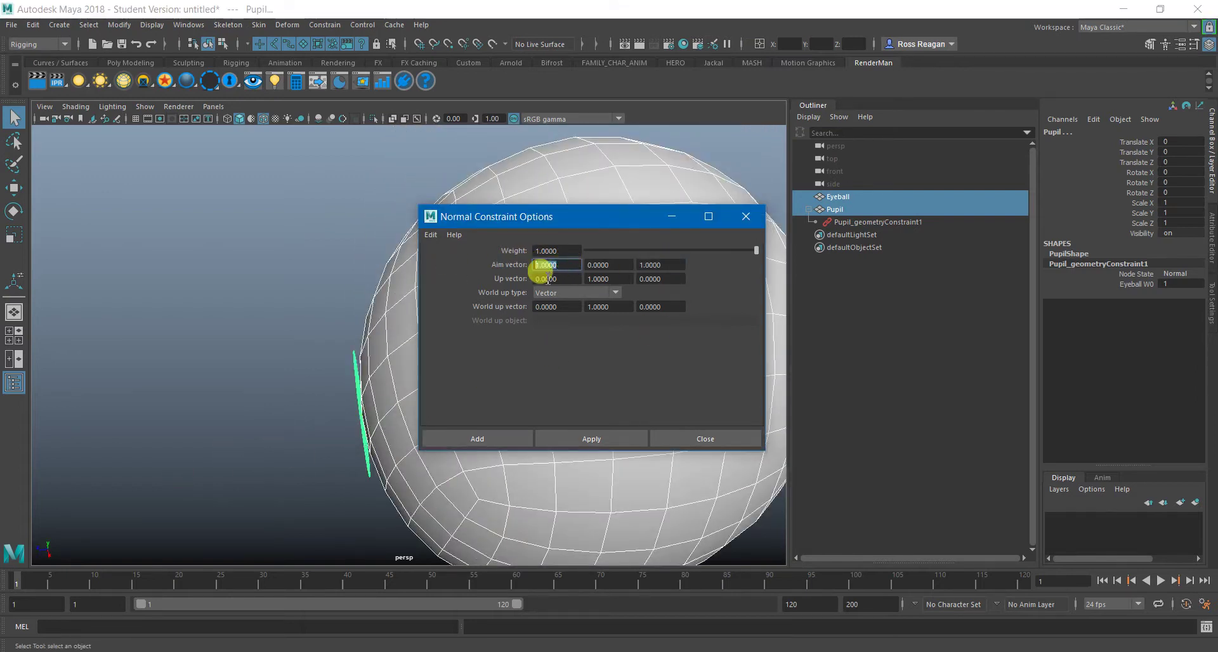
pyautogui.write('0')
pyautogui.press('Return')
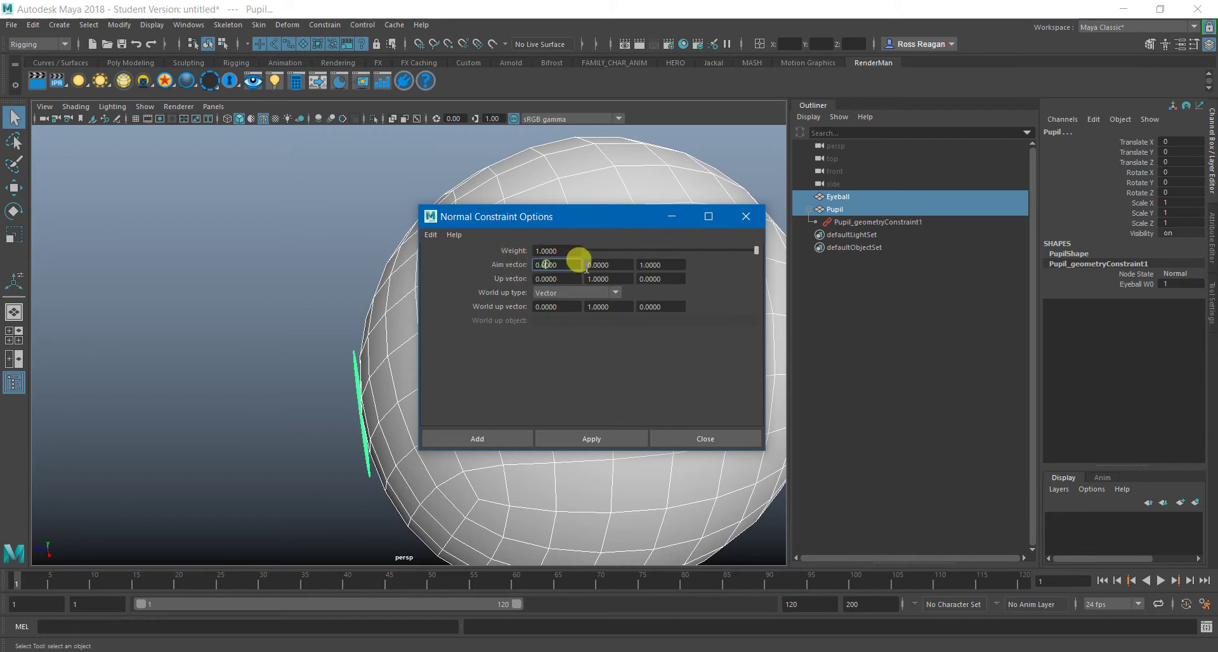
pyautogui.click(612, 265)
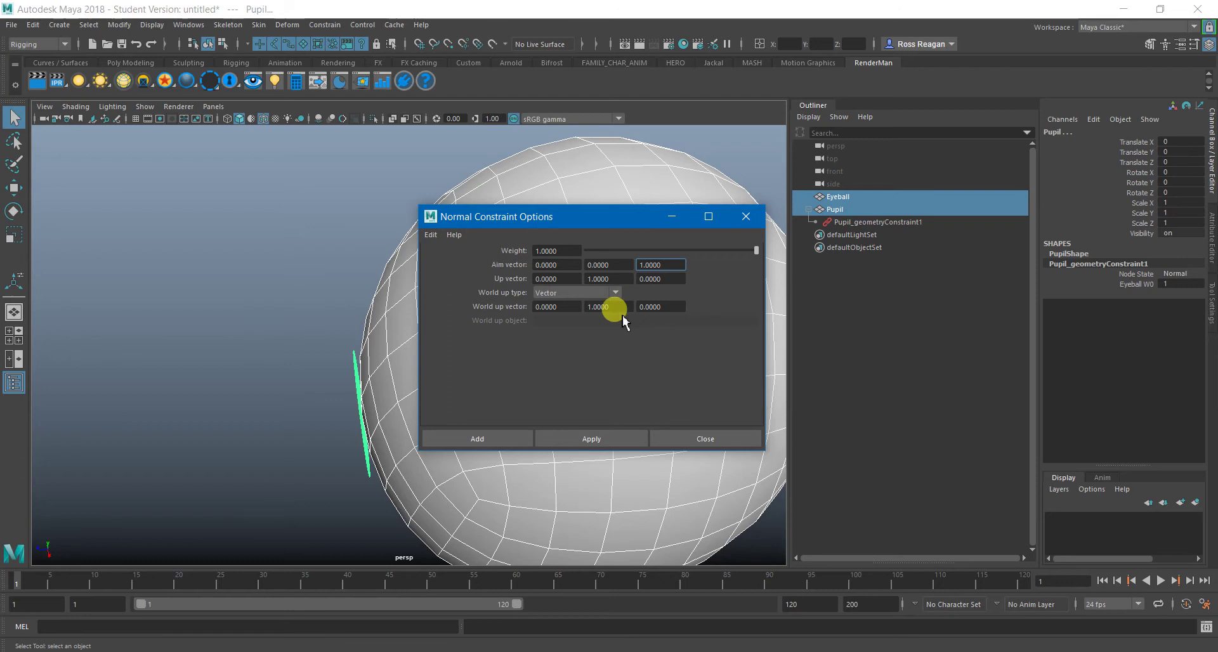
pyautogui.click(505, 439)
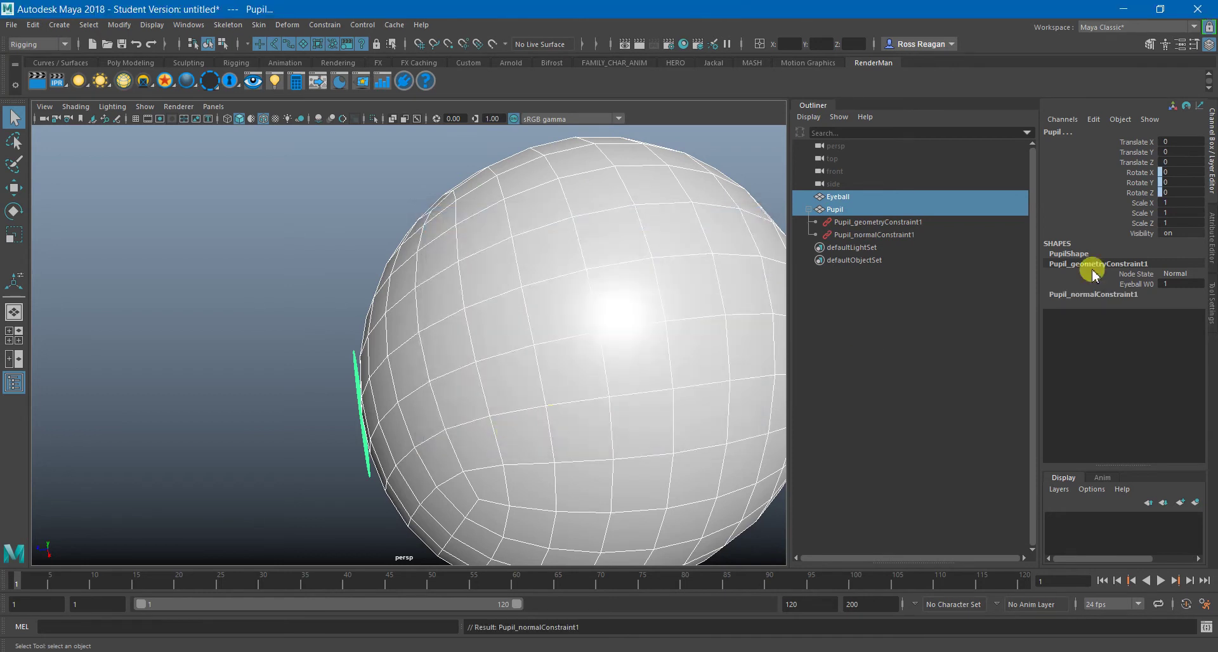
# Test moving the normal-constrained pupil across the eyeball's surface, and undo the move.
pyautogui.keyDown('alt'); pyautogui.moveTo(357, 428); pyautogui.dragTo(448, 370); pyautogui.keyUp('alt')
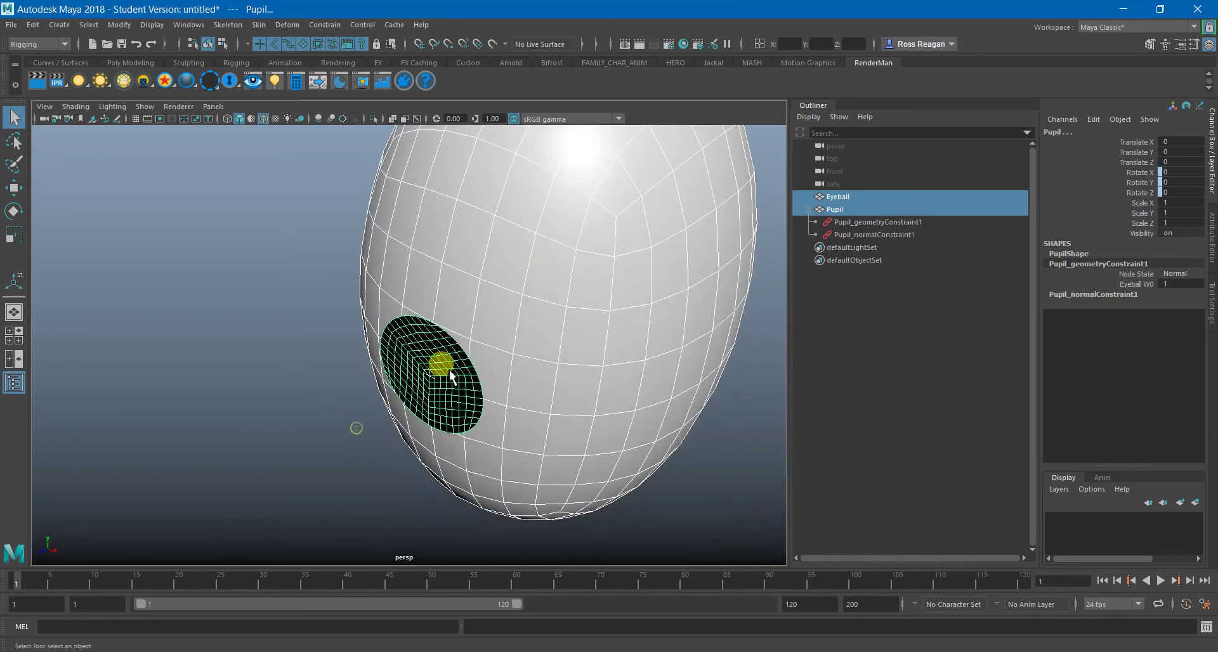
pyautogui.click(456, 367)
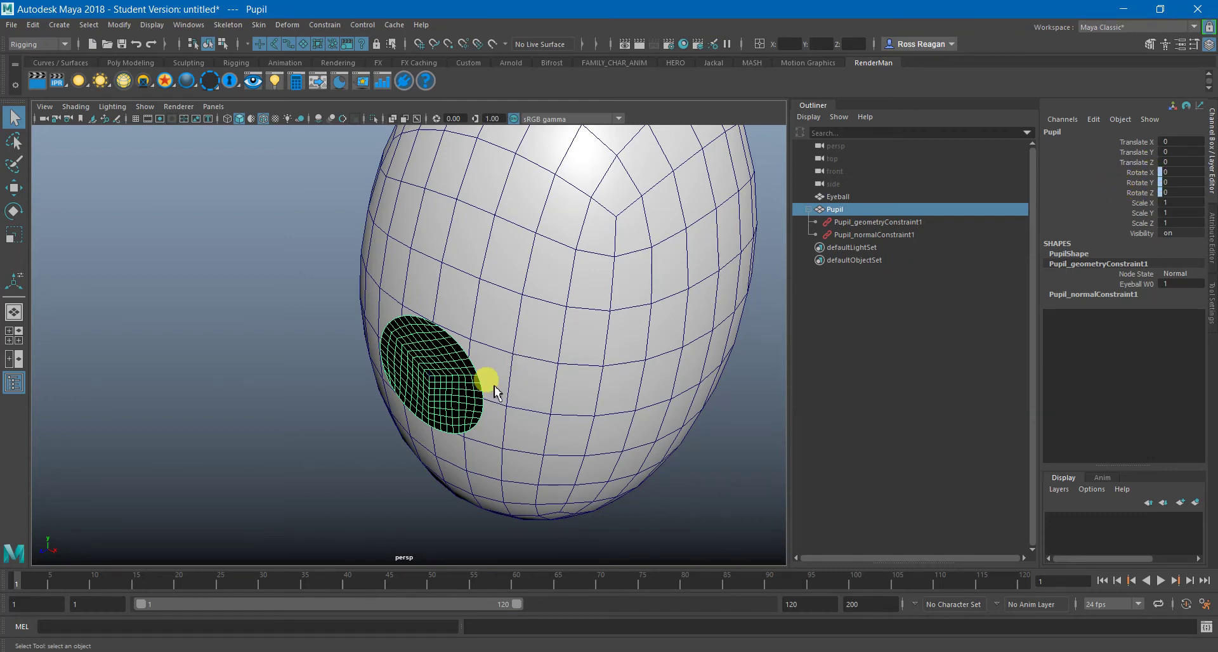
pyautogui.keyDown('alt'); pyautogui.moveTo(498, 390); pyautogui.dragTo(535, 347); pyautogui.keyUp('alt')
pyautogui.press('w')
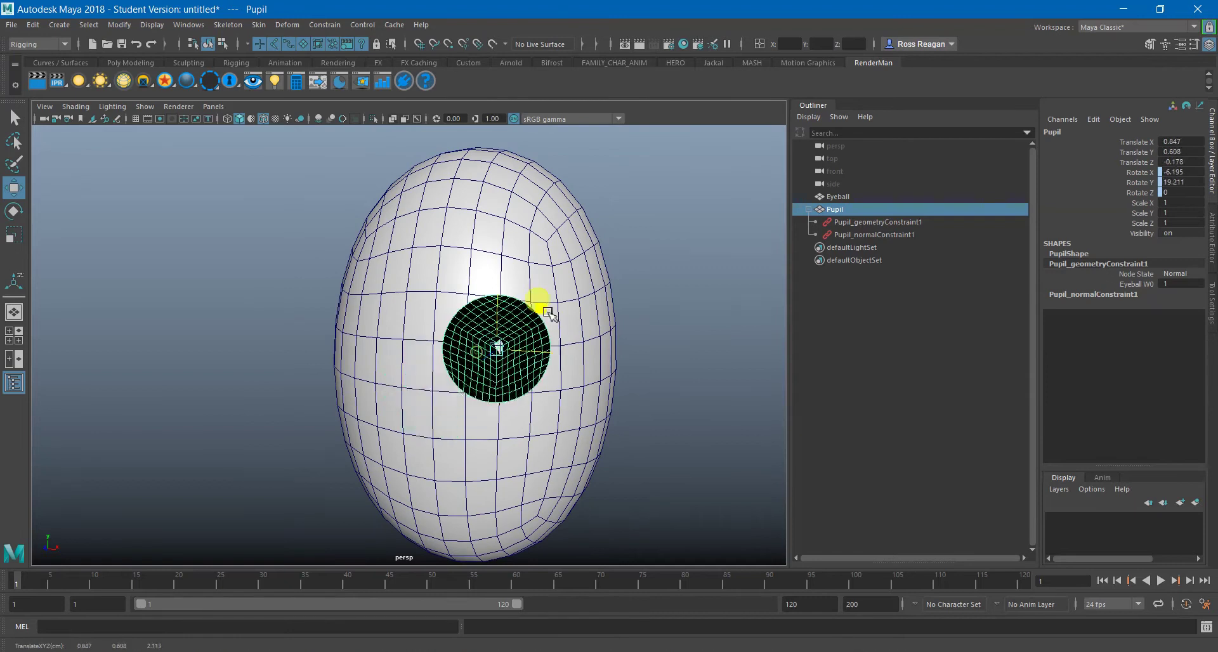
pyautogui.moveTo(547, 312); pyautogui.dragTo(538, 151)
pyautogui.keyDown('alt'); pyautogui.moveTo(359, 349); pyautogui.dragTo(468, 368, button='right'); pyautogui.keyUp('alt')
pyautogui.keyDown('alt'); pyautogui.moveTo(468, 368); pyautogui.dragTo(456, 389); pyautogui.keyUp('alt')
pyautogui.hotkey('ctrl', 'z')
pyautogui.hotkey('ctrl', 'z')
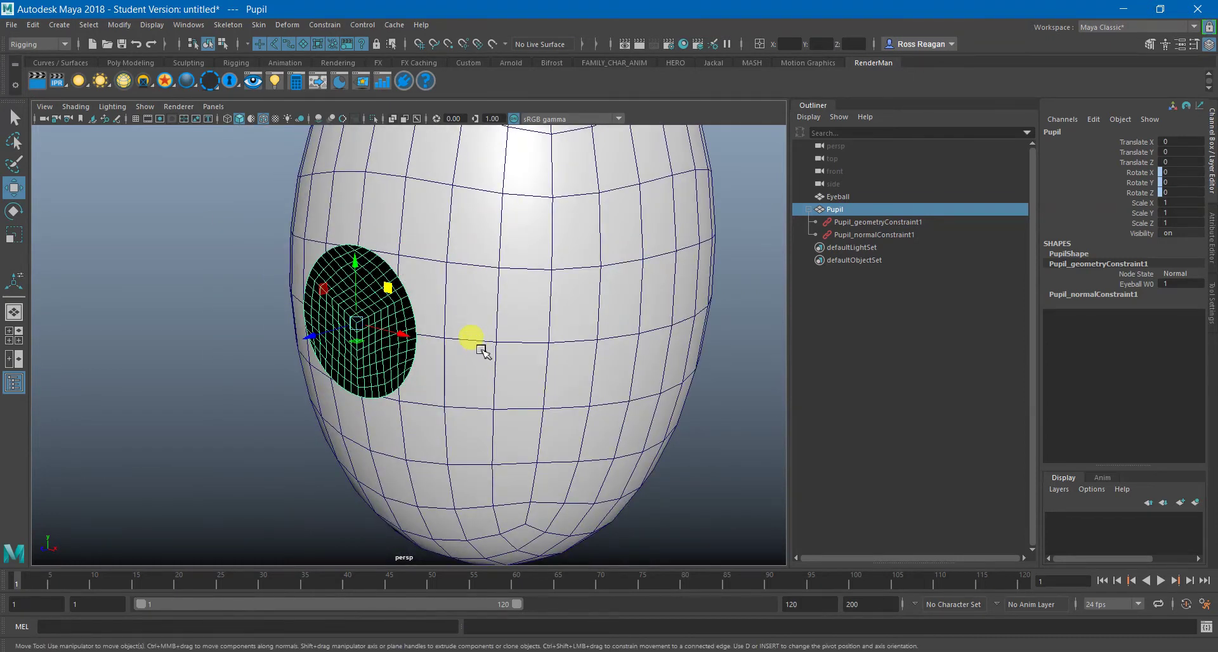
# Move the pupil over the eyeball again, inspect how the flat disc sits on the curved surface from the side, and undo the changes.
pyautogui.press('q')
pyautogui.keyDown('alt'); pyautogui.moveTo(378, 310); pyautogui.dragTo(599, 170); pyautogui.keyUp('alt')
pyautogui.click(268, 317)
pyautogui.click(462, 317)
pyautogui.press('w')
pyautogui.scroll(-3, 494, 316)
pyautogui.click(675, 268)
pyautogui.keyDown('alt'); pyautogui.moveTo(606, 352); pyautogui.dragTo(633, 356); pyautogui.keyUp('alt')
pyautogui.keyDown('alt'); pyautogui.moveTo(633, 356); pyautogui.dragTo(491, 438, button='middle'); pyautogui.keyUp('alt')
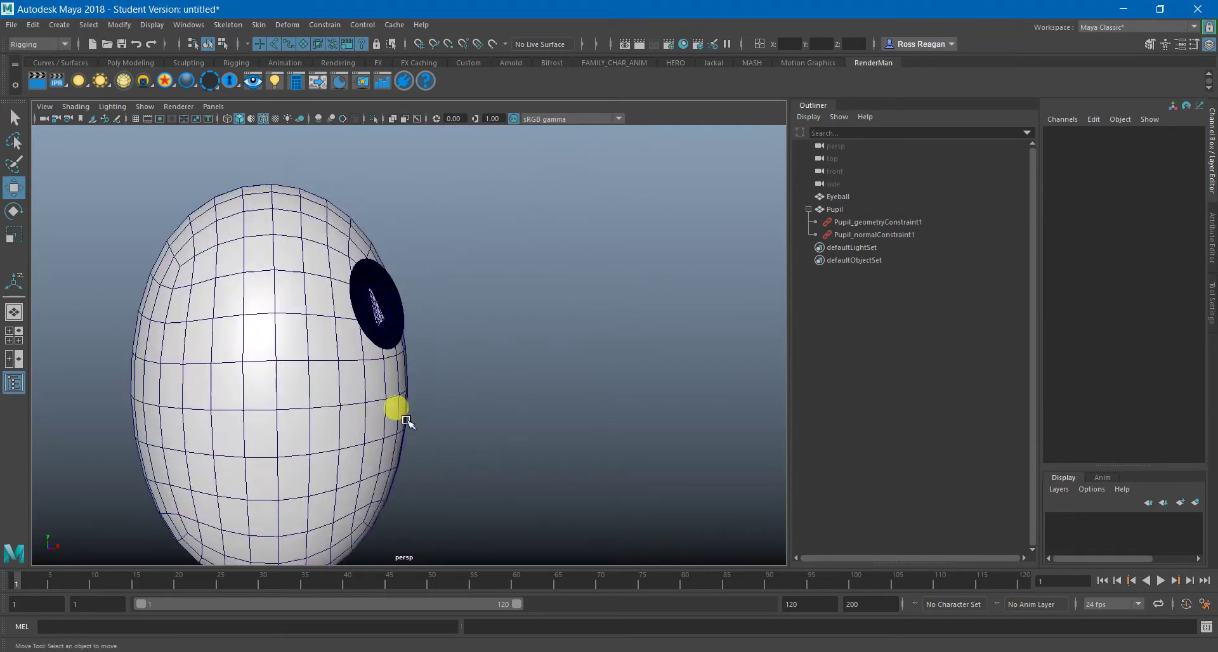
pyautogui.keyDown('alt'); pyautogui.moveTo(397, 418); pyautogui.dragTo(665, 456, button='right'); pyautogui.keyUp('alt')
pyautogui.keyDown('alt'); pyautogui.moveTo(665, 456); pyautogui.dragTo(469, 452); pyautogui.keyUp('alt')
pyautogui.hotkey('ctrl', 'z')
pyautogui.hotkey('ctrl', 'z')
pyautogui.keyDown('alt'); pyautogui.moveTo(399, 414); pyautogui.dragTo(524, 409, button='middle'); pyautogui.keyUp('alt')
pyautogui.scroll(-3, 525, 409)
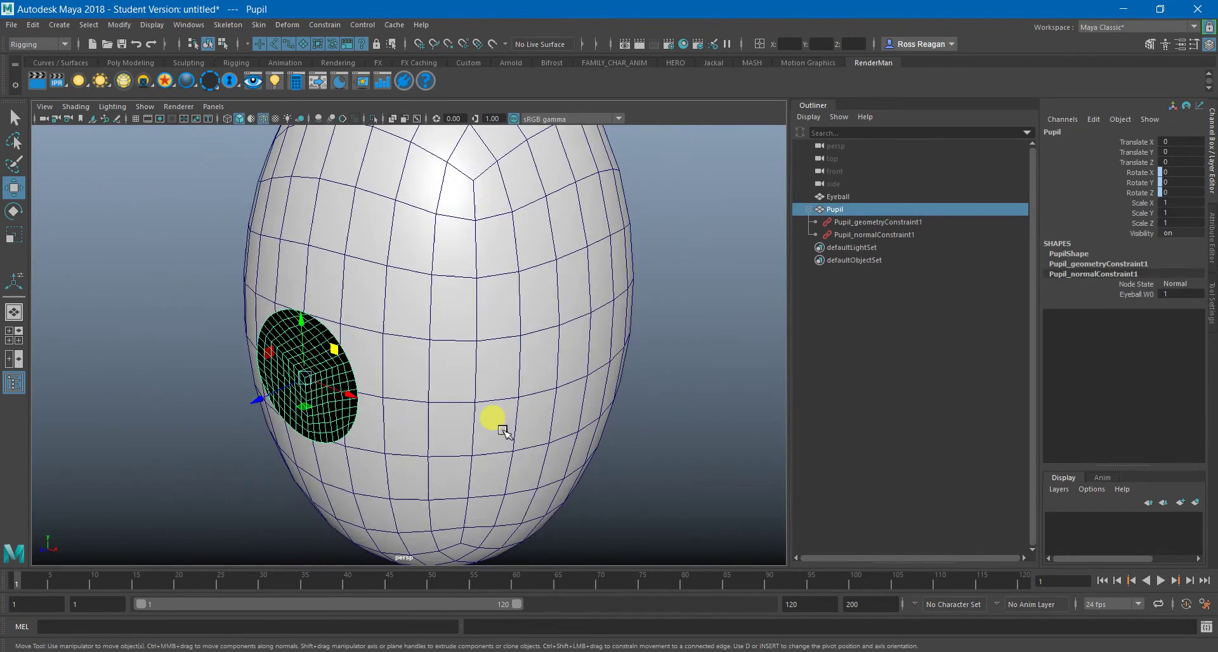
# Try a ShrinkWrap deformer with default settings, with the eyeball selected first and the pupil second.
pyautogui.press('q')
pyautogui.keyDown('alt'); pyautogui.moveTo(430, 405); pyautogui.dragTo(456, 402); pyautogui.keyUp('alt')
pyautogui.click(401, 260)
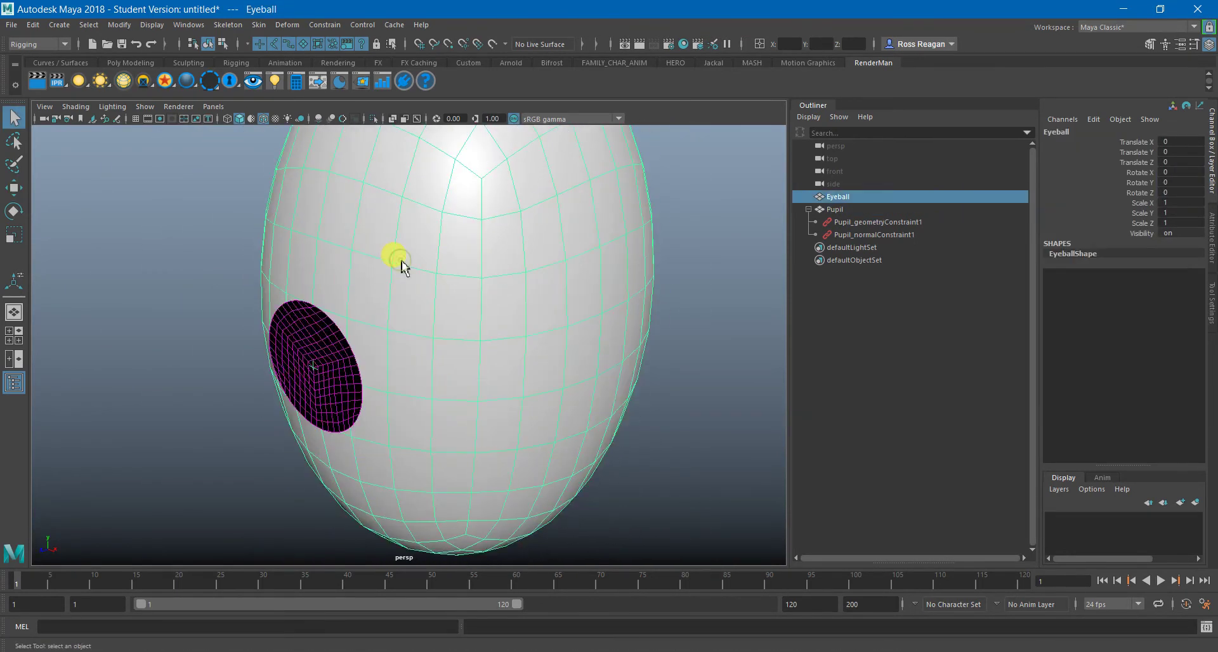
pyautogui.keyDown('shift'); pyautogui.click(334, 342); pyautogui.keyUp('shift')
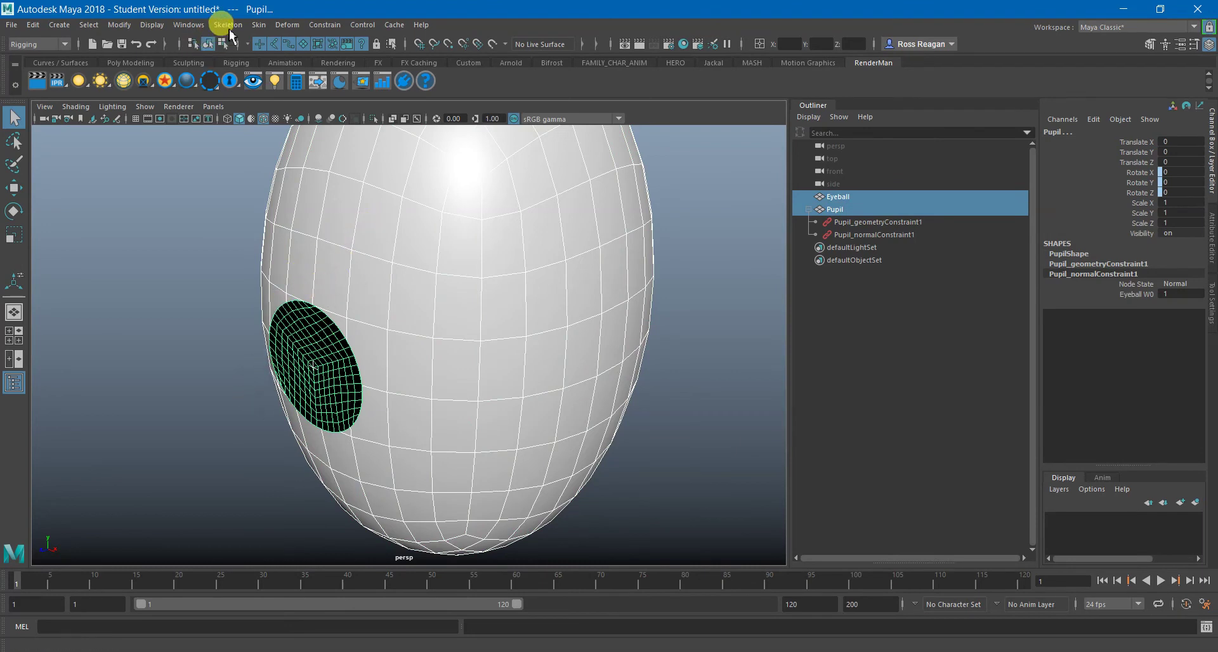
pyautogui.click(280, 25)
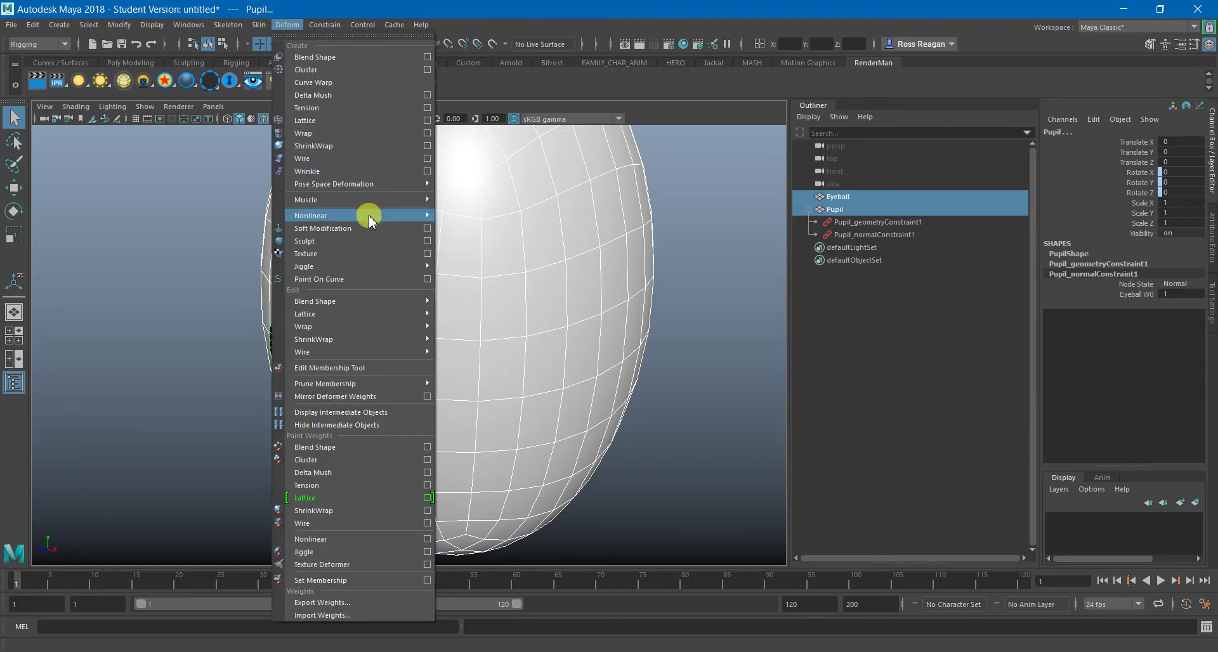
pyautogui.moveTo(370, 215)
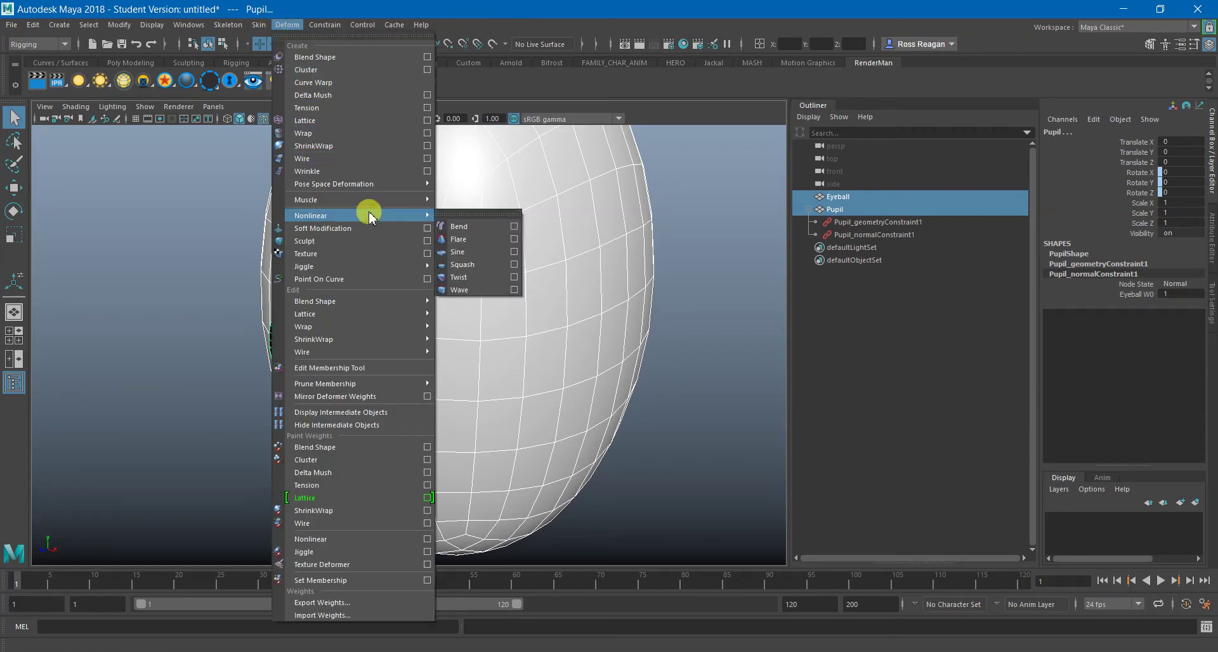
pyautogui.click(427, 146)
pyautogui.click(432, 235)
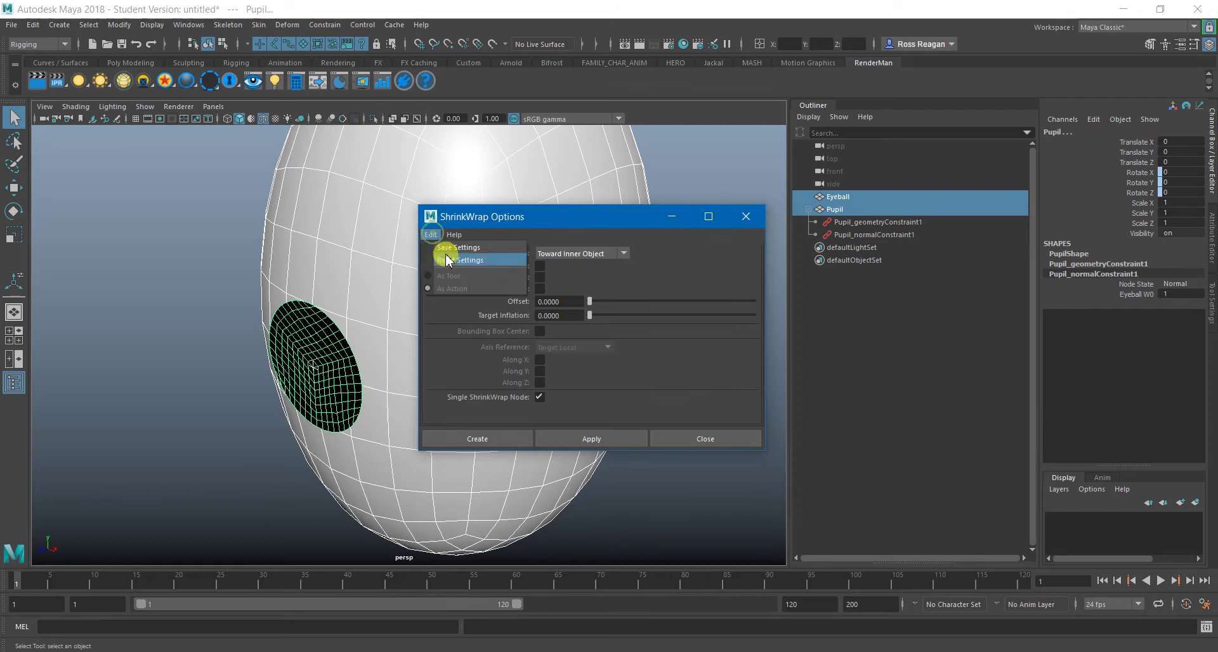
pyautogui.click(458, 262)
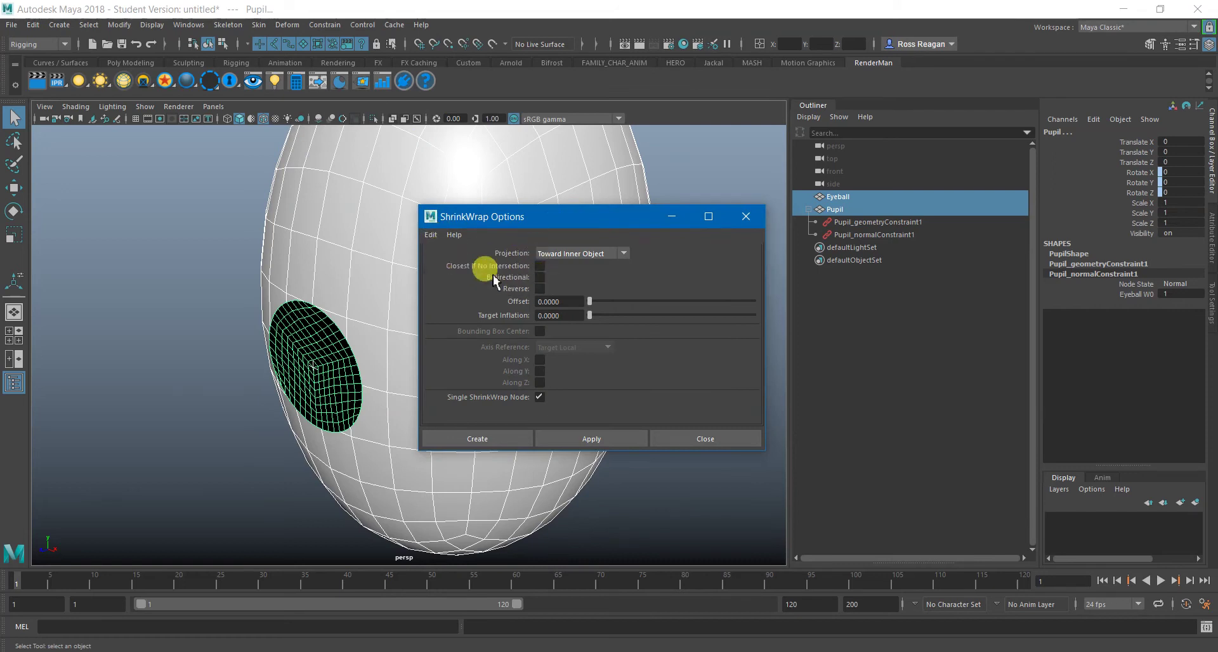
pyautogui.moveTo(525, 217); pyautogui.dragTo(488, 199)
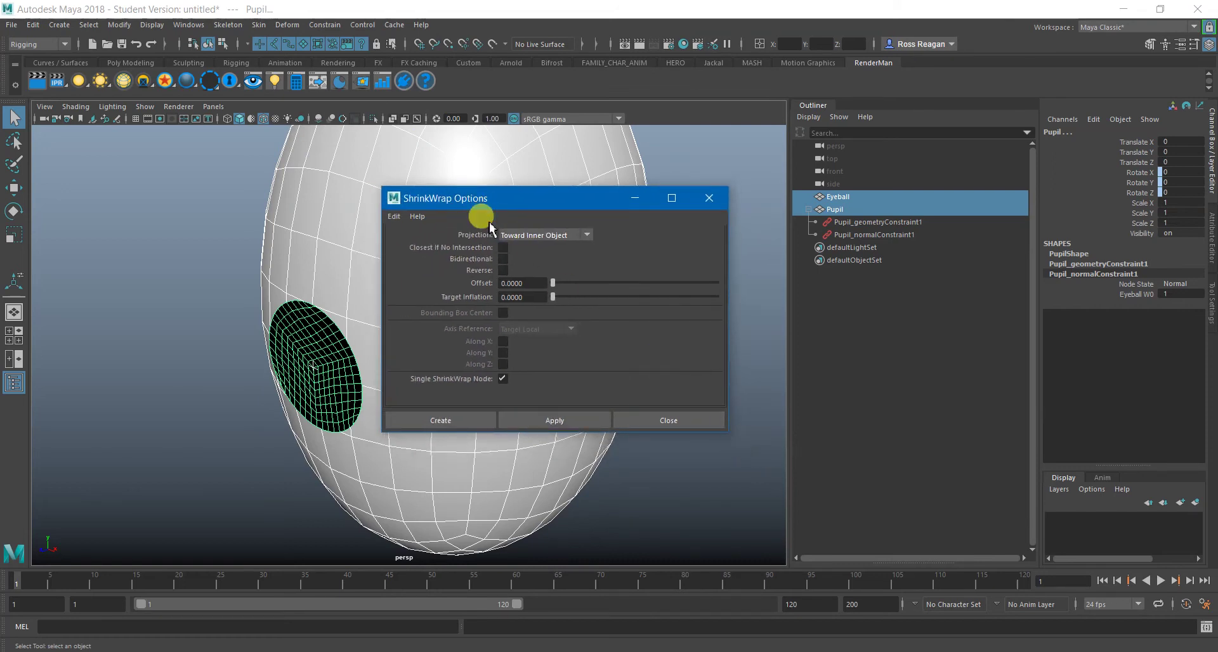
pyautogui.click(445, 421)
# Test the ShrinkWrap deformer by moving the pupil across the eyeball, and undo the move.
pyautogui.click(368, 367)
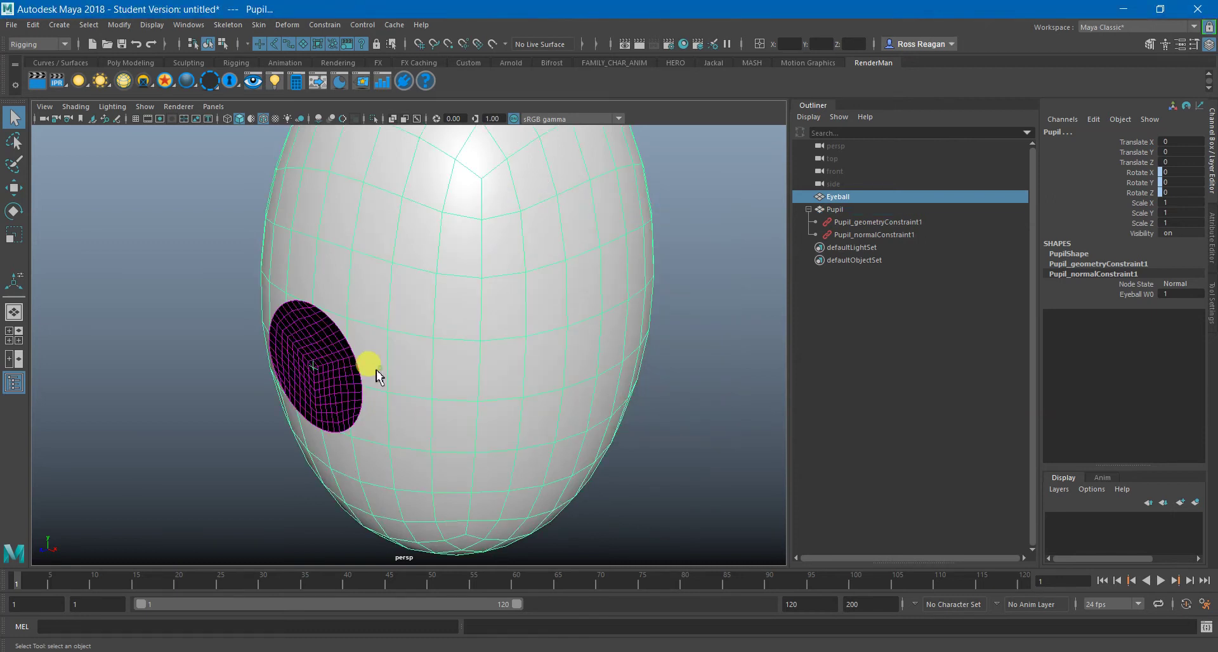
pyautogui.press('w')
pyautogui.keyDown('alt'); pyautogui.moveTo(385, 348); pyautogui.dragTo(330, 341); pyautogui.keyUp('alt')
pyautogui.keyDown('alt'); pyautogui.moveTo(335, 340); pyautogui.dragTo(299, 297, button='middle'); pyautogui.keyUp('alt')
pyautogui.click(468, 298)
pyautogui.keyDown('alt'); pyautogui.moveTo(321, 325); pyautogui.dragTo(372, 346); pyautogui.keyUp('alt')
pyautogui.click(300, 301)
pyautogui.moveTo(316, 288); pyautogui.dragTo(513, 249)
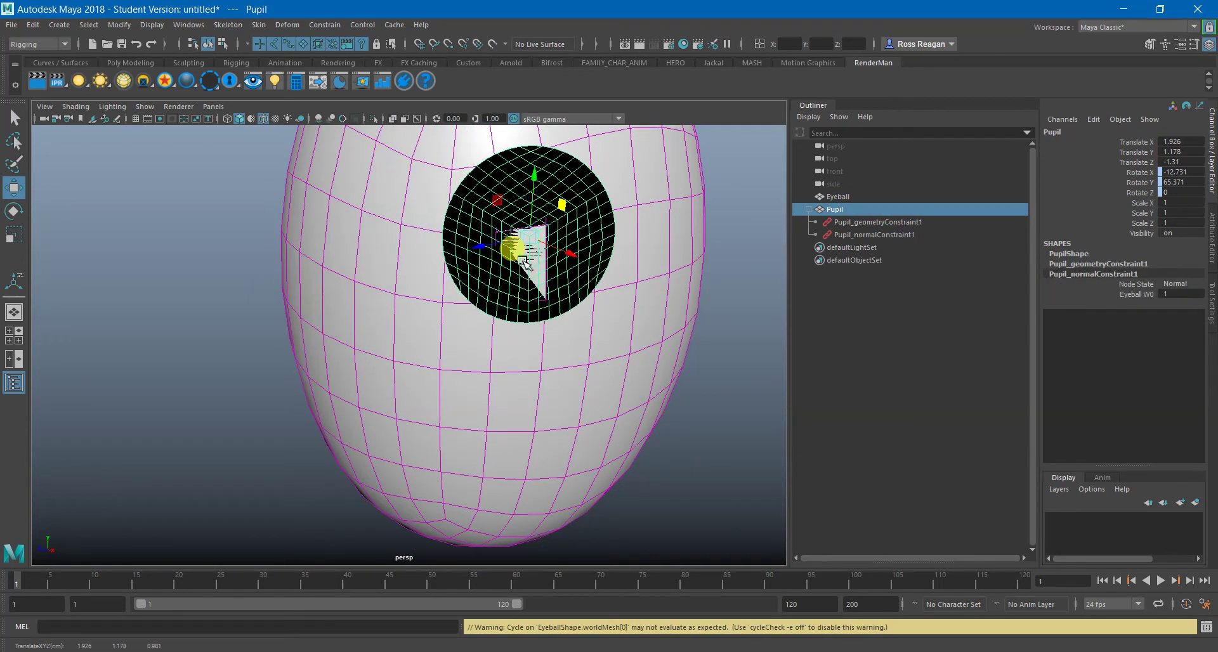
pyautogui.hotkey('ctrl', 'z')
pyautogui.hotkey('ctrl', 'z')
pyautogui.hotkey('ctrl', 'z')
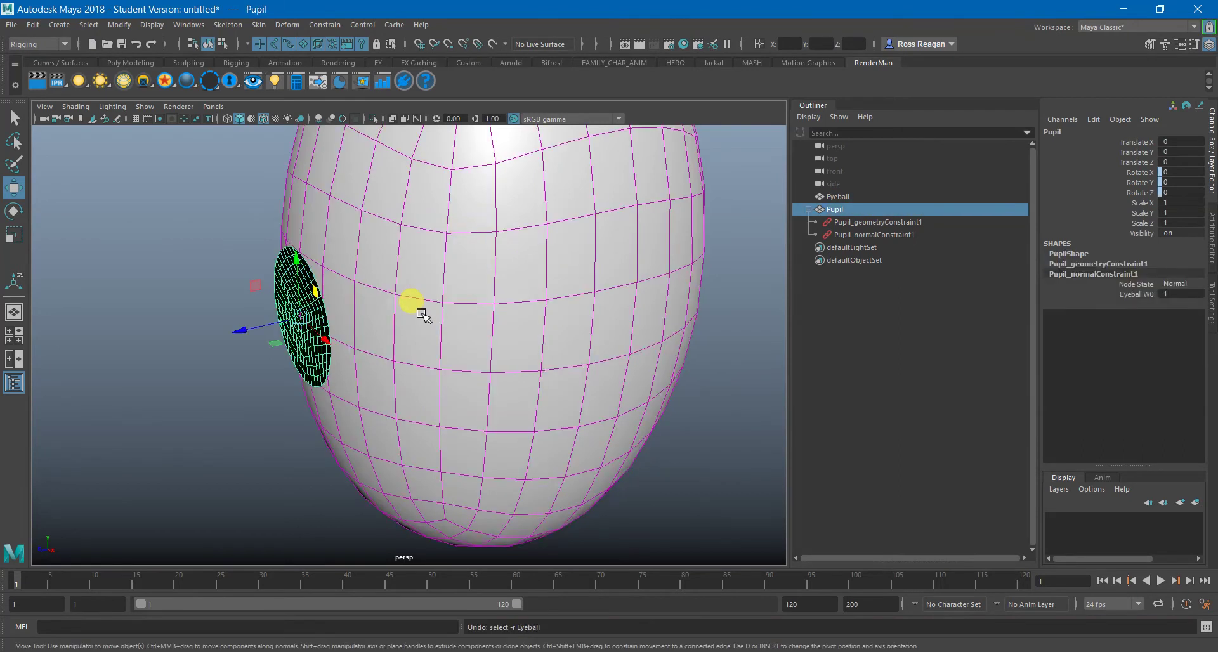
# Undo the ShrinkWrap deformer that was applied to the eyeball.
pyautogui.press('q')
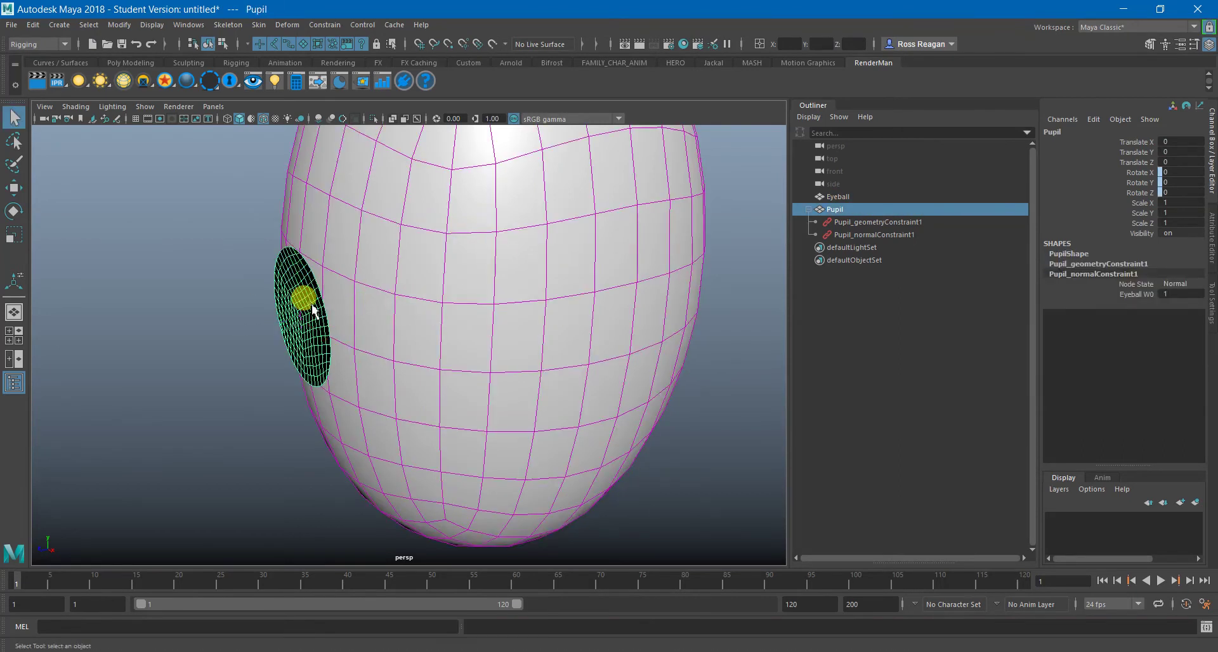
pyautogui.click(356, 299)
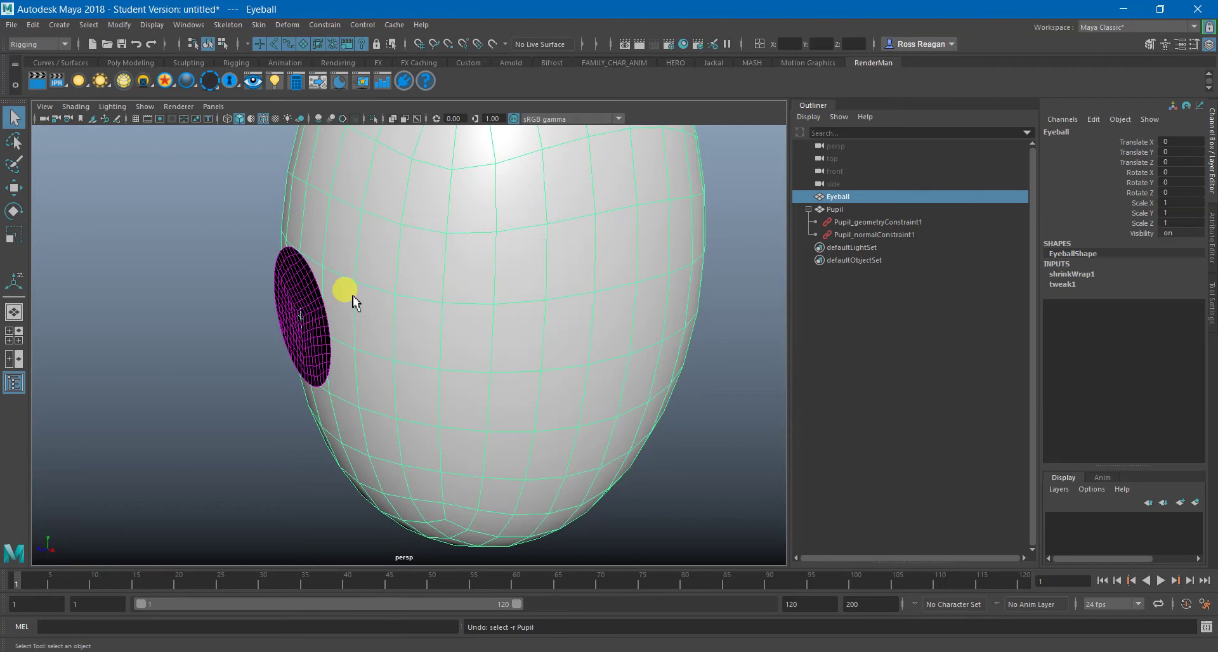
pyautogui.keyDown('shift'); pyautogui.click(337, 306); pyautogui.keyUp('shift')
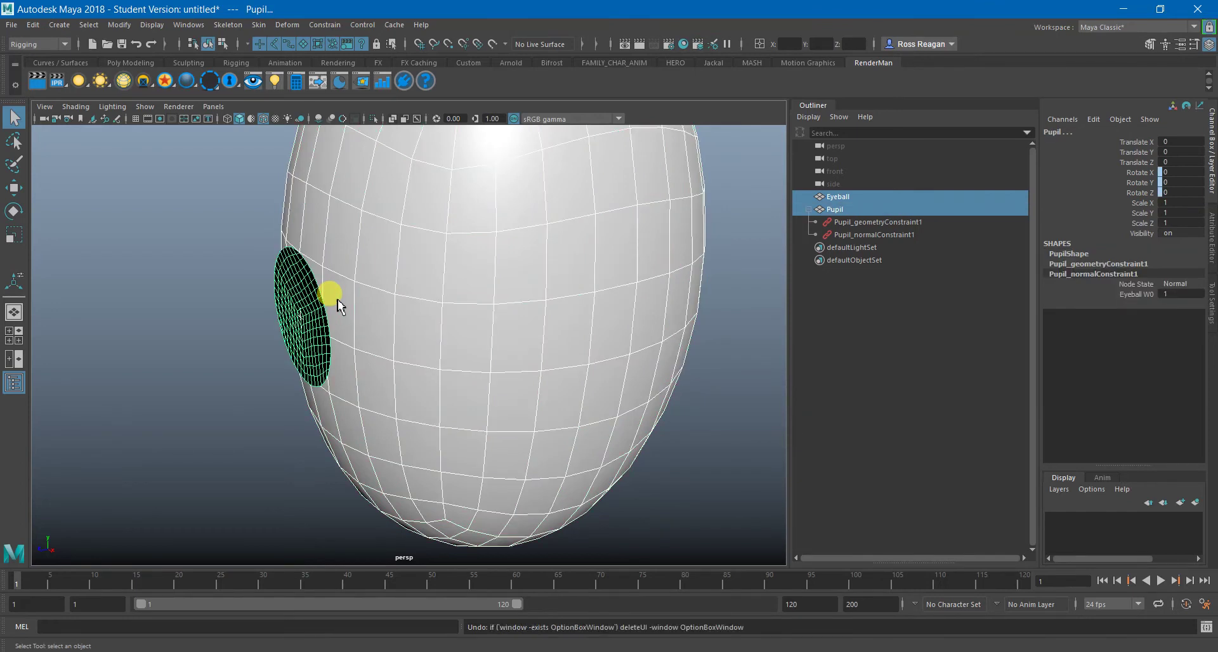
pyautogui.hotkey('ctrl', 'z')
pyautogui.hotkey('ctrl', 'z')
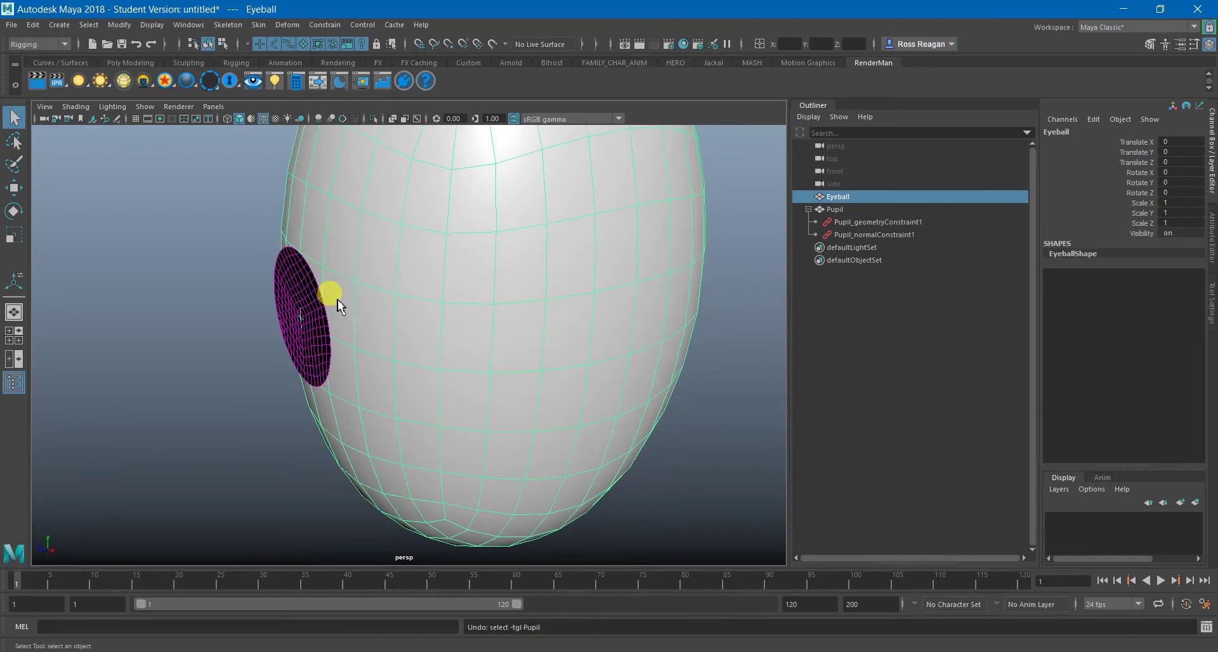
# Apply a ShrinkWrap deformer to the pupil with the eyeball as its target, selecting the pupil first.
pyautogui.click(318, 310)
pyautogui.keyDown('shift'); pyautogui.click(384, 285); pyautogui.keyUp('shift')
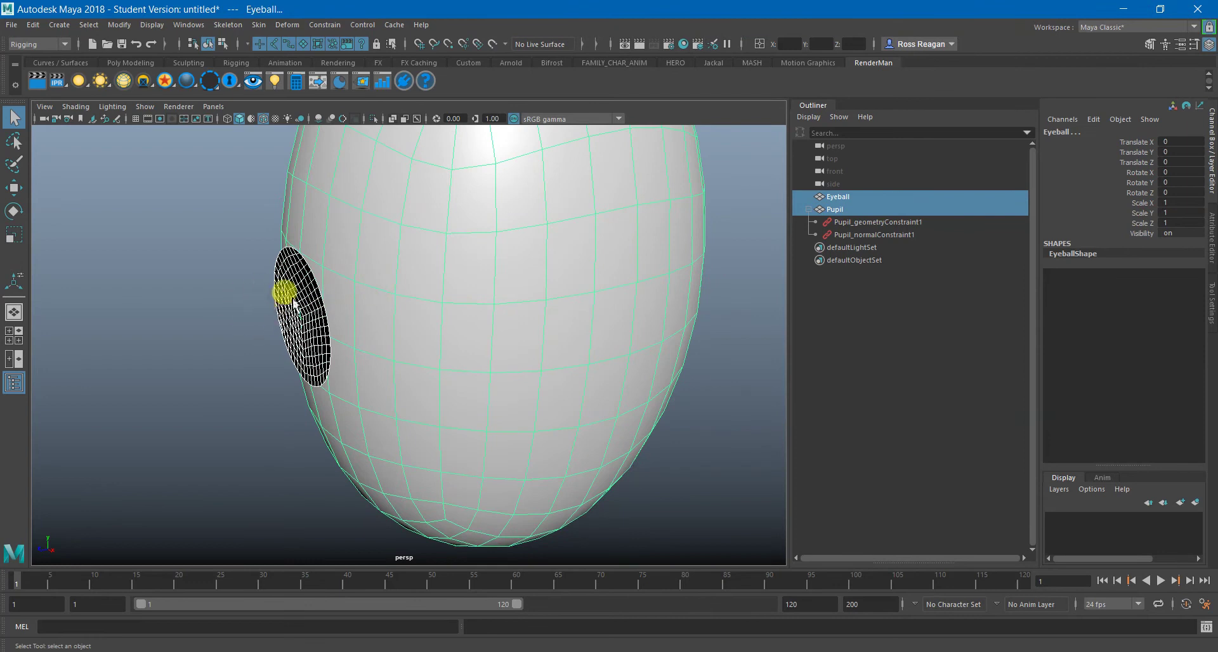
pyautogui.click(286, 24)
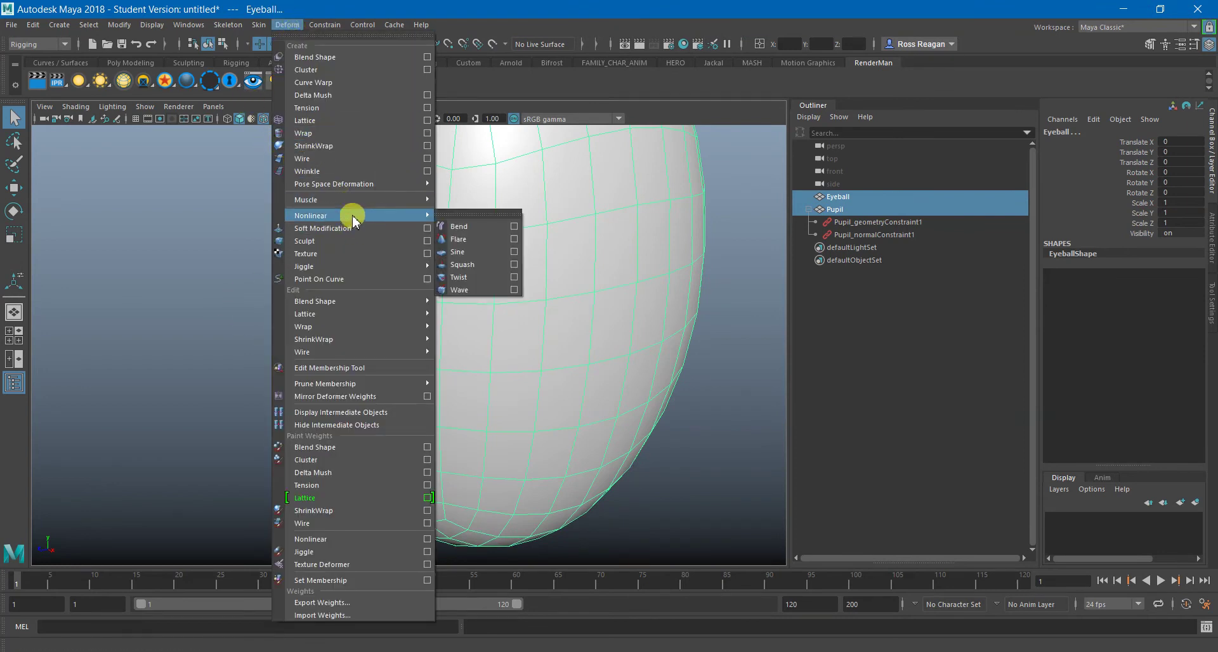
pyautogui.click(371, 146)
pyautogui.keyDown('alt'); pyautogui.moveTo(326, 272); pyautogui.dragTo(544, 347); pyautogui.keyUp('alt')
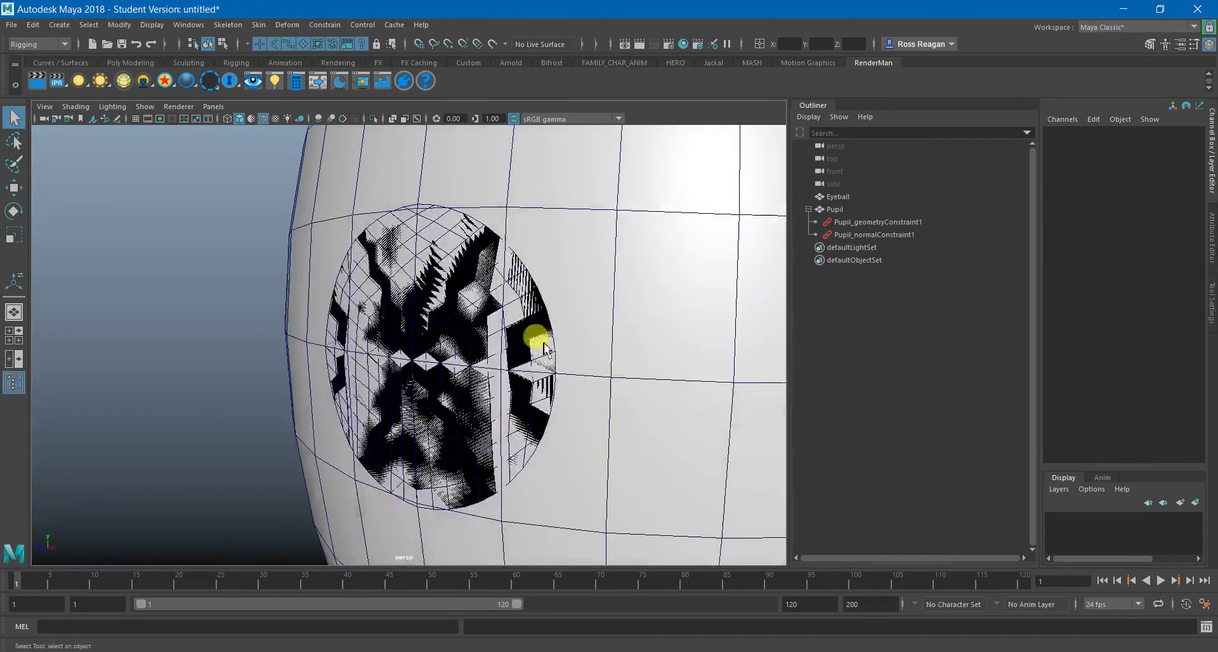
# Try moving the shrink-wrapped pupil up across the eyeball, and undo the move.
pyautogui.click(487, 297)
pyautogui.scroll(-5, 484, 300)
pyautogui.click(471, 306)
pyautogui.press('w')
pyautogui.scroll(-4, 489, 316)
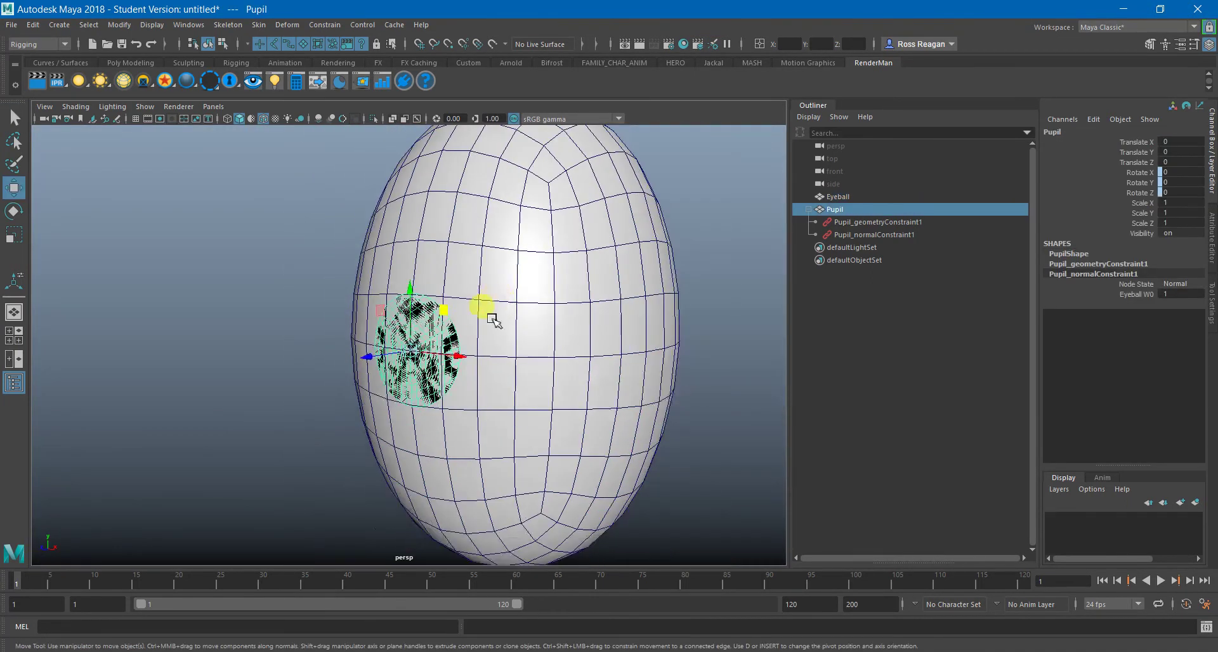
pyautogui.keyDown('alt'); pyautogui.moveTo(489, 316); pyautogui.dragTo(347, 175); pyautogui.keyUp('alt')
pyautogui.hotkey('ctrl', 'z')
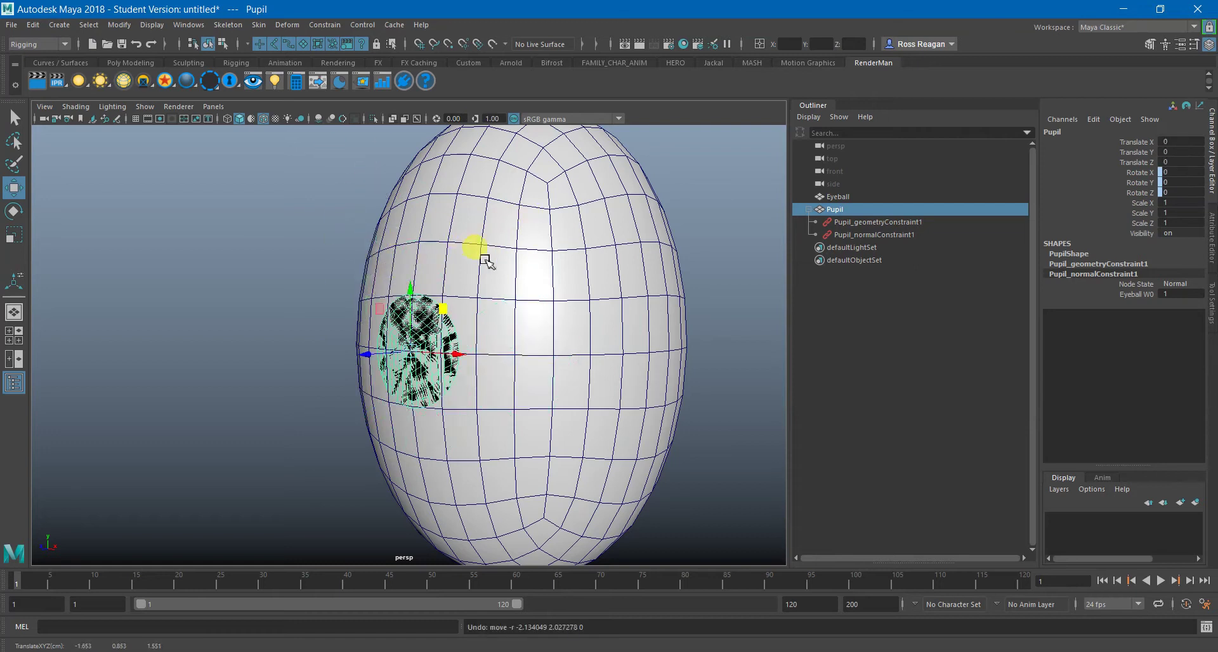
# Set the Target Smooth Level of the pupil's ShrinkWrap deformer to 4.
pyautogui.scroll(5, 511, 282)
pyautogui.press('q')
pyautogui.keyDown('alt'); pyautogui.moveTo(519, 288); pyautogui.dragTo(472, 314); pyautogui.keyUp('alt')
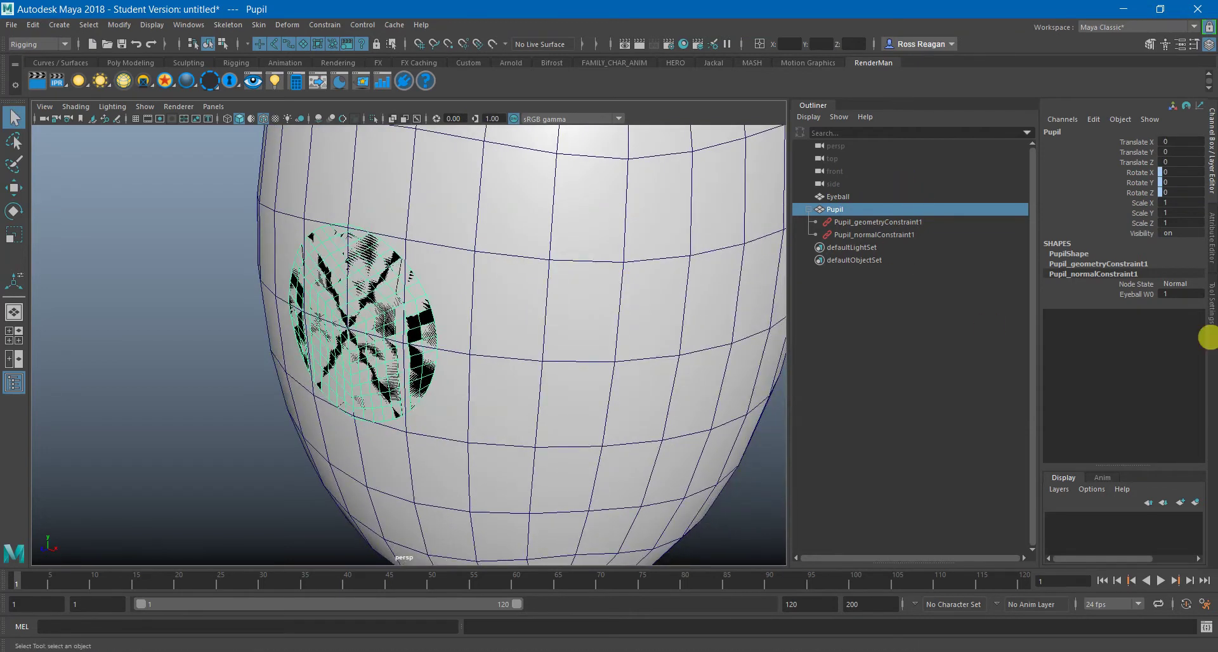
pyautogui.click(1208, 238)
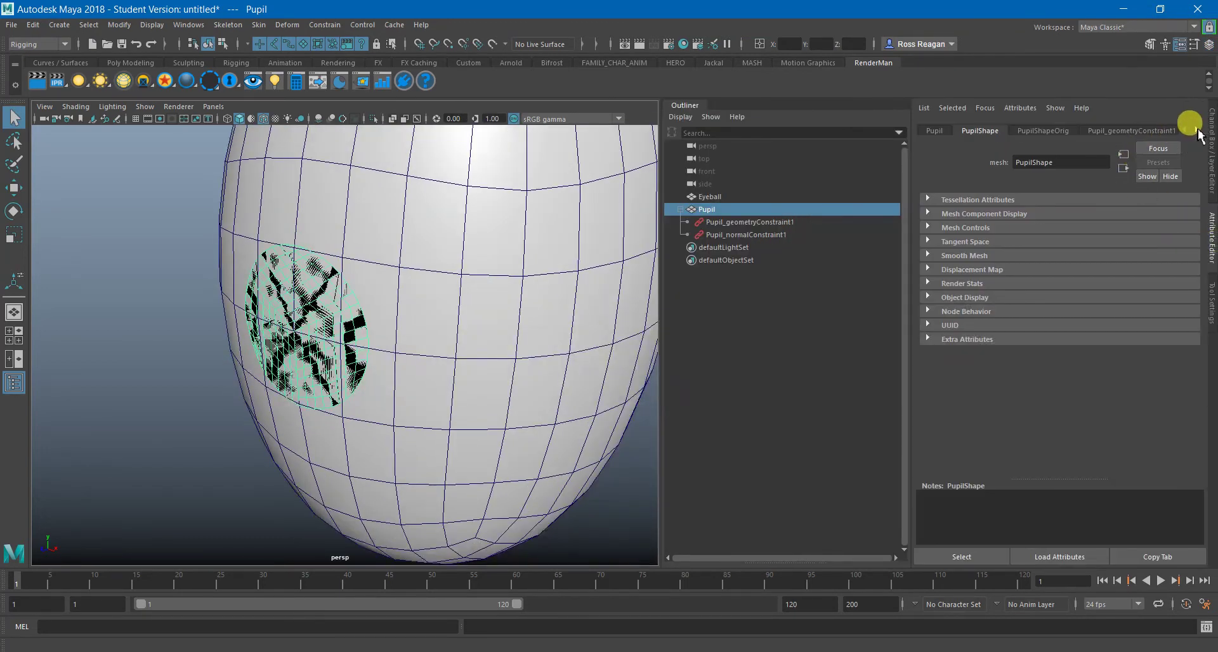
pyautogui.click(1018, 134)
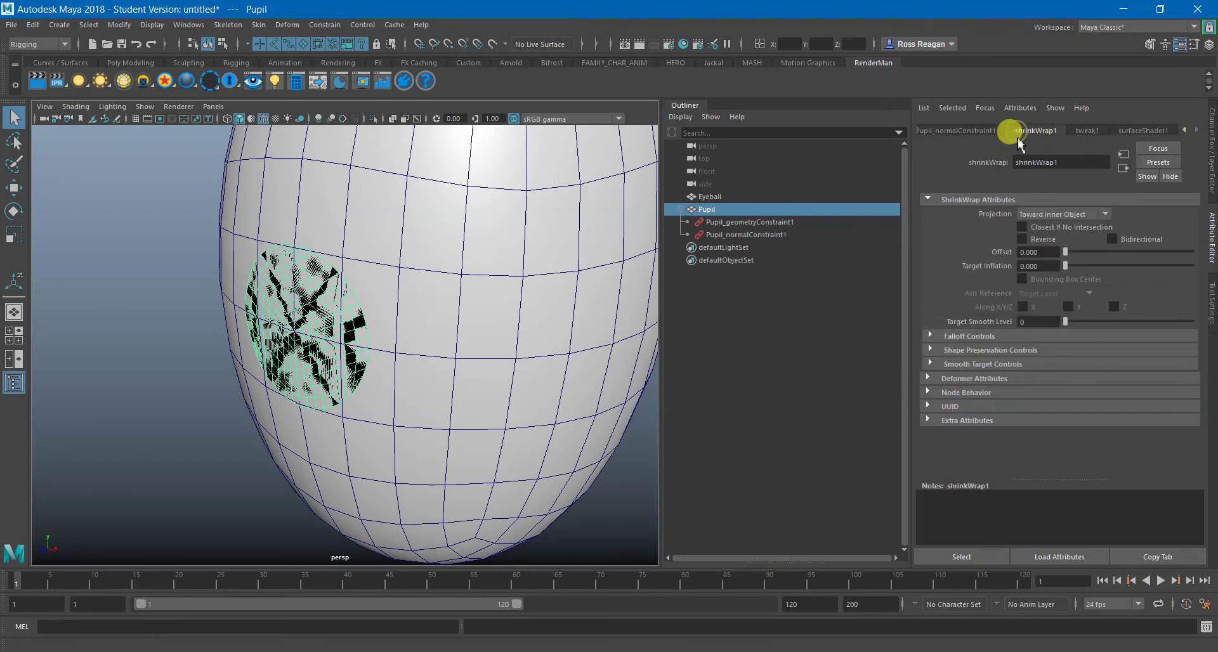
pyautogui.write('4')
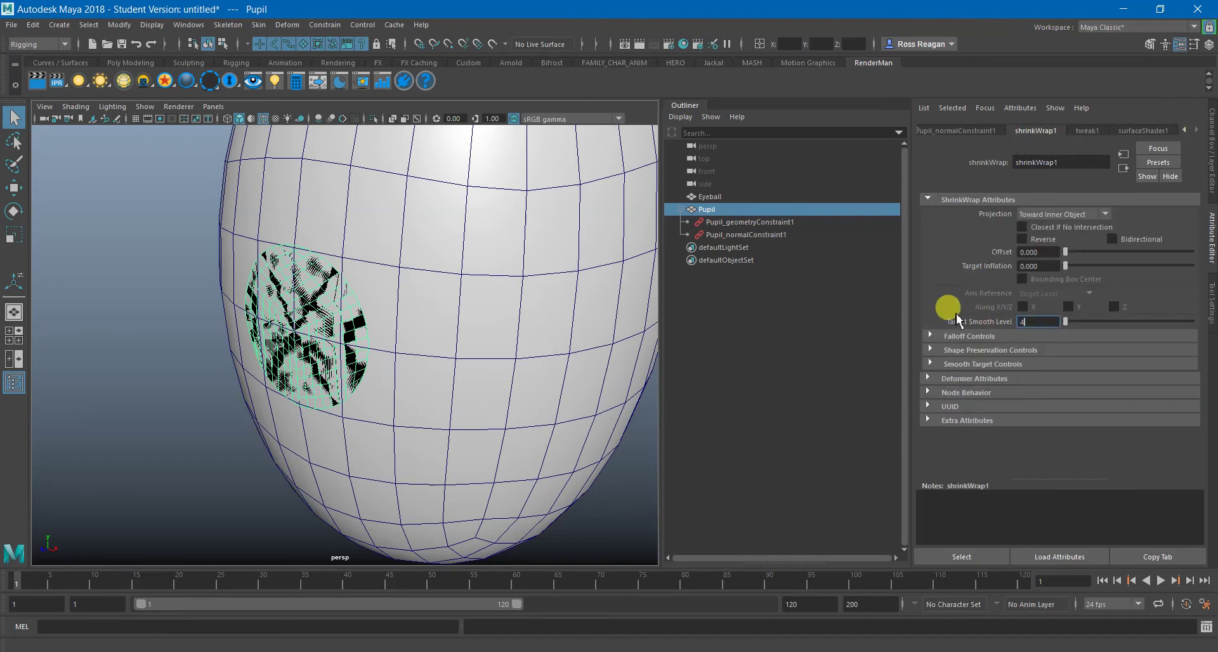
pyautogui.press('Return')
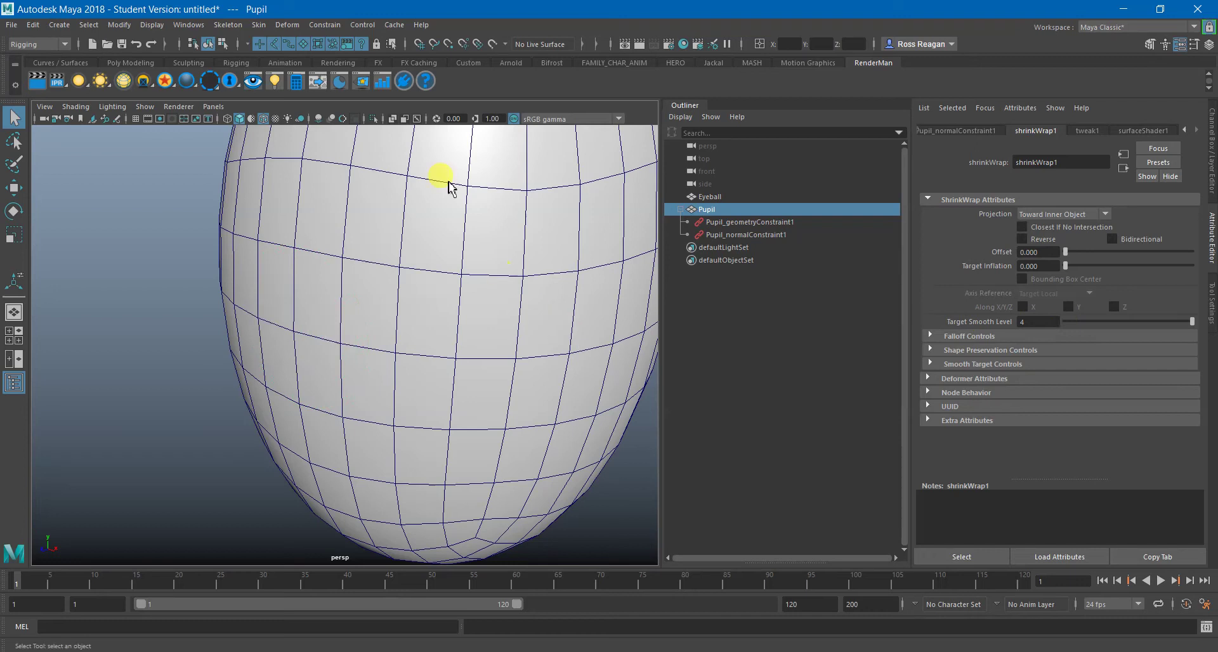
# Raise the pupil's ShrinkWrap offset to 0.061, checking its gap from the eyeball with X-ray display temporarily on.
pyautogui.click(407, 122)
pyautogui.keyDown('alt'); pyautogui.moveTo(436, 299); pyautogui.dragTo(373, 305); pyautogui.keyUp('alt')
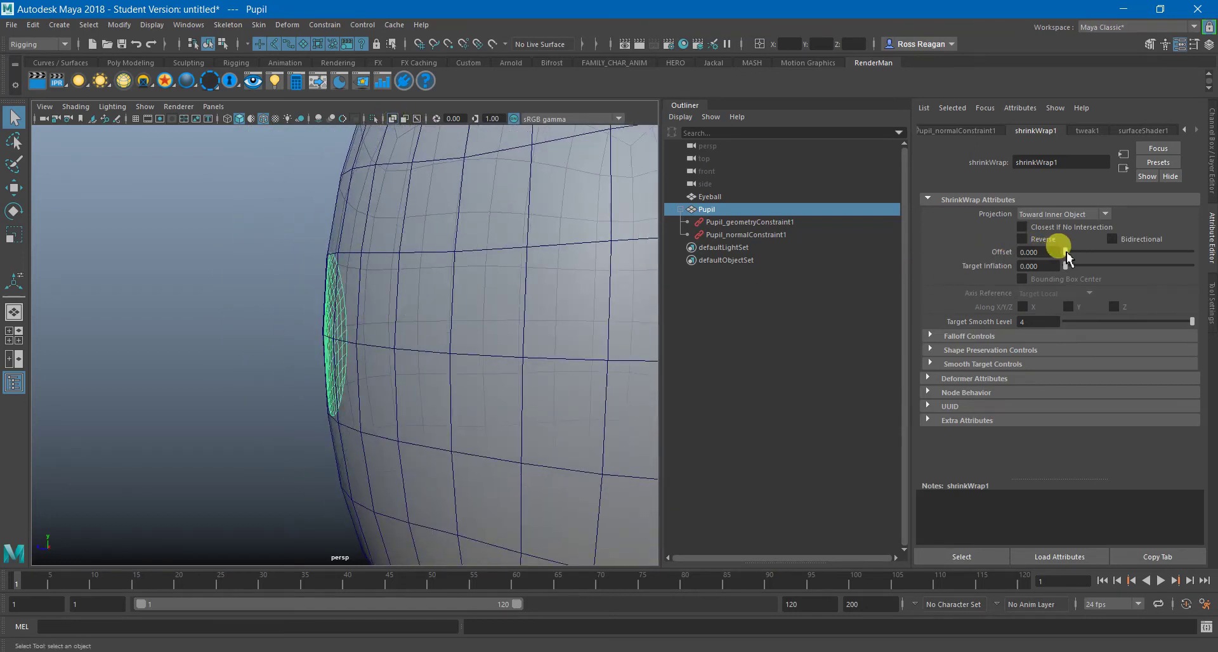
pyautogui.moveTo(1066, 252); pyautogui.dragTo(1073, 253)
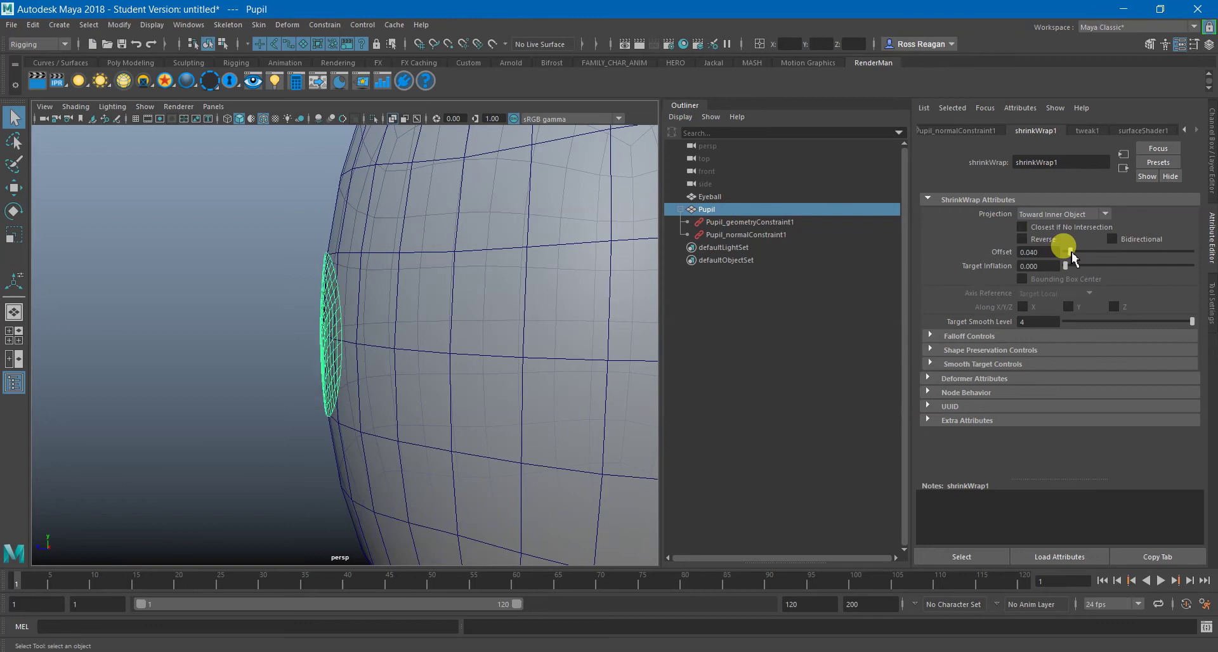
pyautogui.click(397, 120)
pyautogui.keyDown('alt'); pyautogui.moveTo(362, 248); pyautogui.dragTo(391, 271); pyautogui.keyUp('alt')
pyautogui.keyDown('alt'); pyautogui.moveTo(413, 275); pyautogui.dragTo(423, 309, button='right'); pyautogui.keyUp('alt')
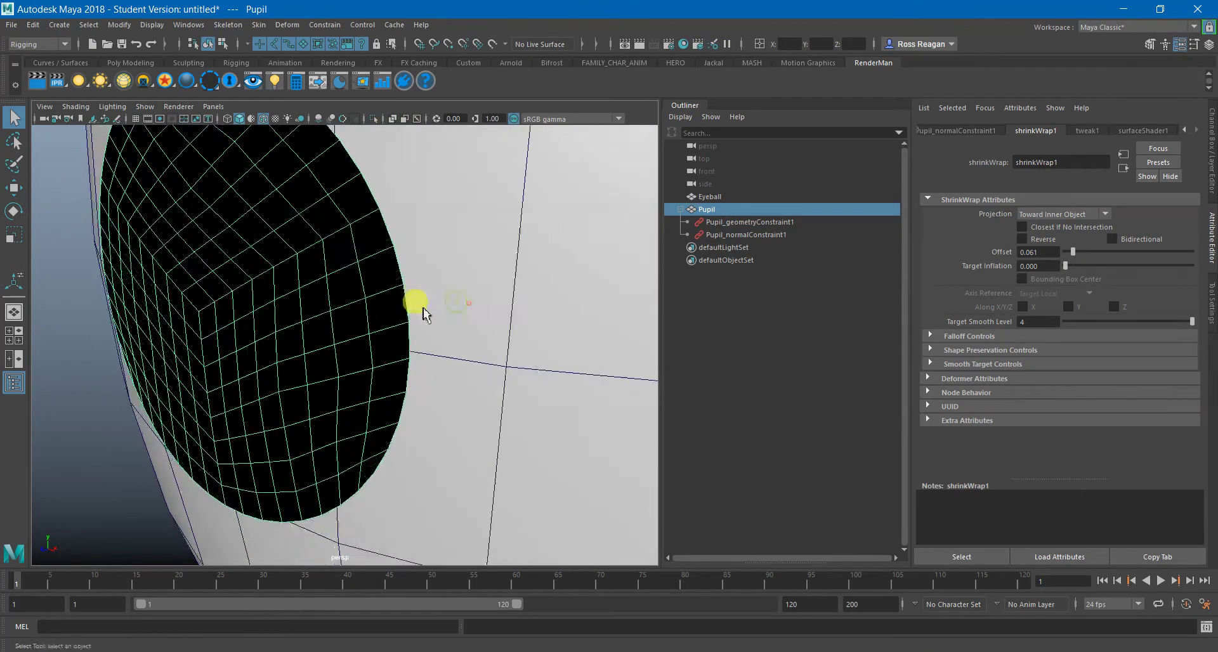
pyautogui.keyDown('alt'); pyautogui.moveTo(423, 314); pyautogui.dragTo(457, 345); pyautogui.keyUp('alt')
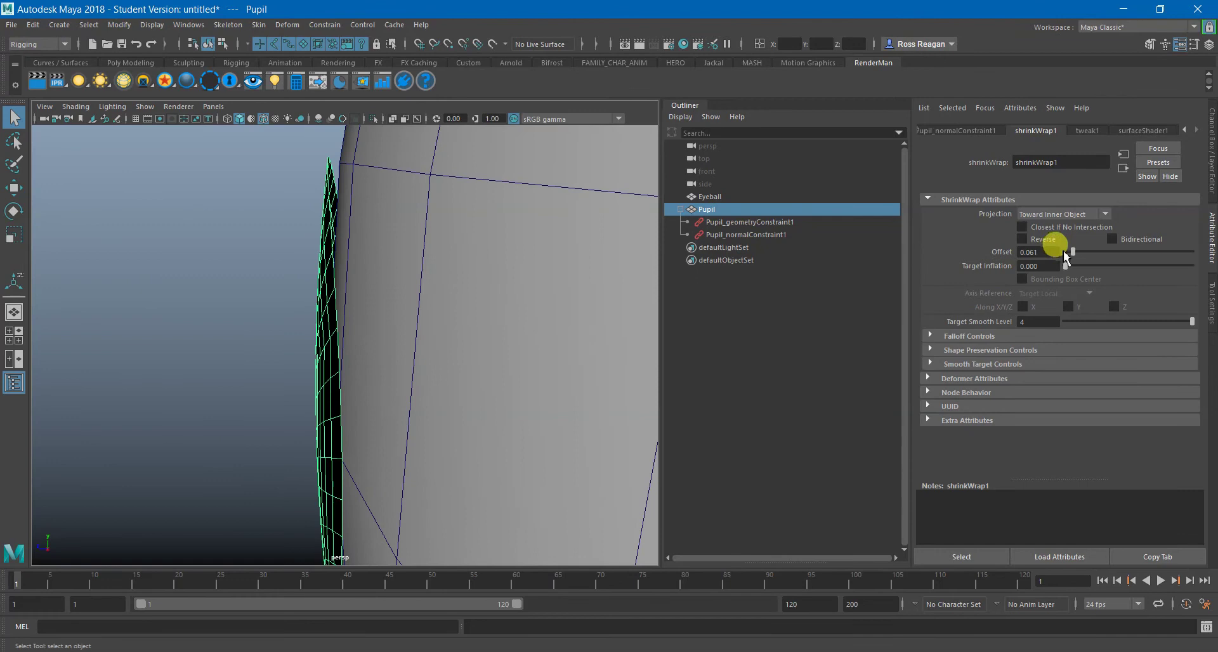
# Fine-tune the pupil's ShrinkWrap offset, trying 0.02 and 0.025 and settling on 0.03.
pyautogui.moveTo(1075, 256); pyautogui.dragTo(1073, 260)
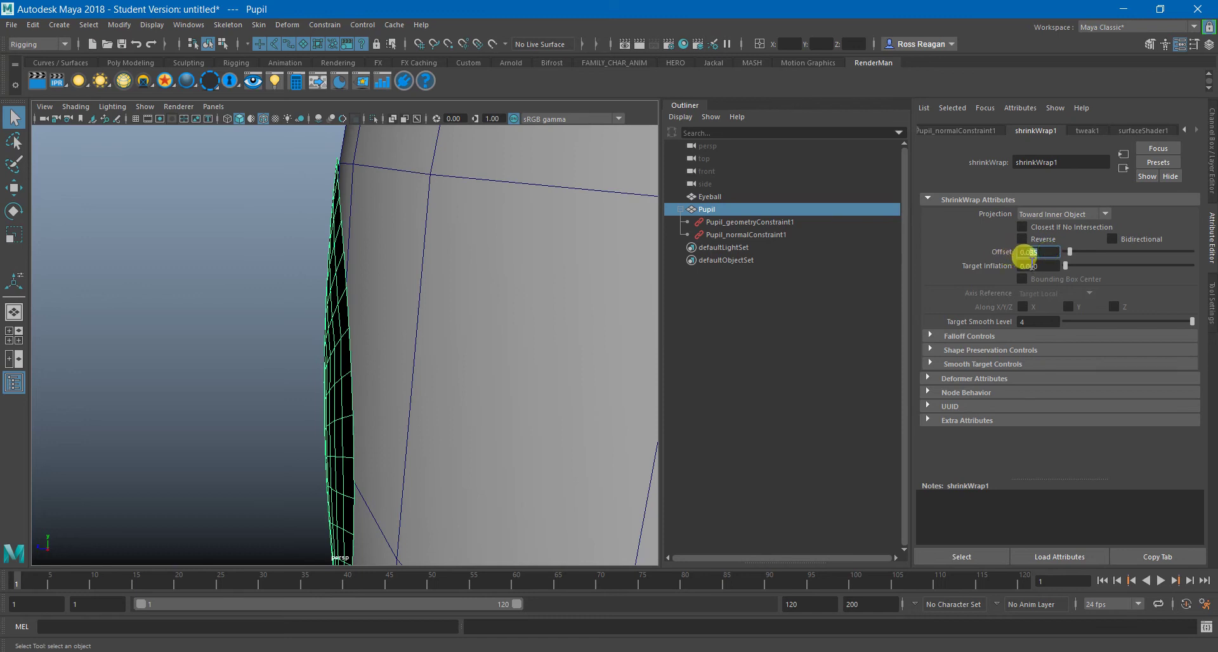
pyautogui.write('0.02')
pyautogui.press('Return')
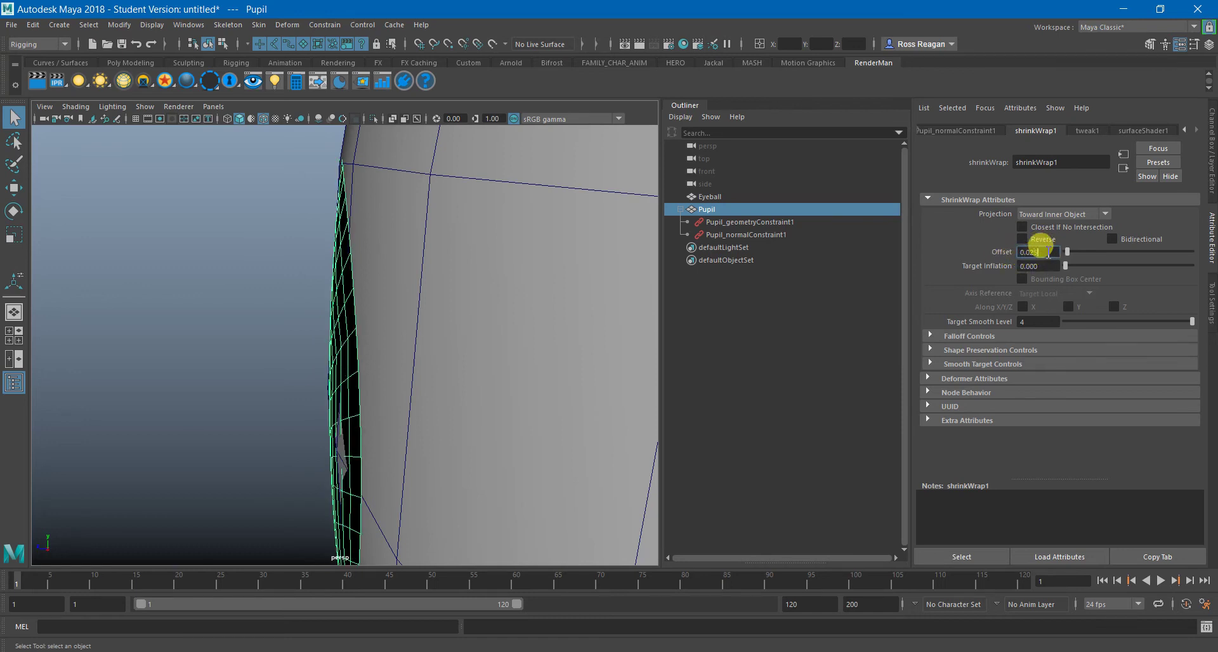
pyautogui.write('5')
pyautogui.press('Return')
pyautogui.keyDown('alt'); pyautogui.moveTo(604, 286); pyautogui.dragTo(713, 297); pyautogui.keyUp('alt')
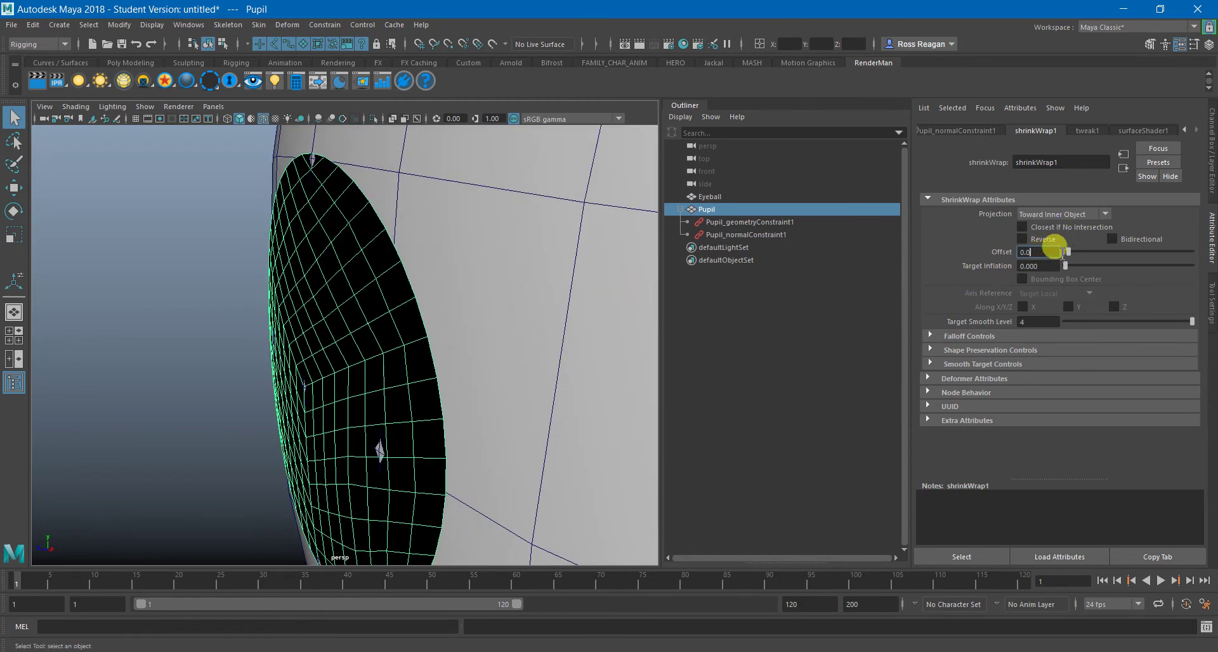
pyautogui.press('Return')
pyautogui.keyDown('alt'); pyautogui.moveTo(429, 301); pyautogui.dragTo(353, 376, button='right'); pyautogui.keyUp('alt')
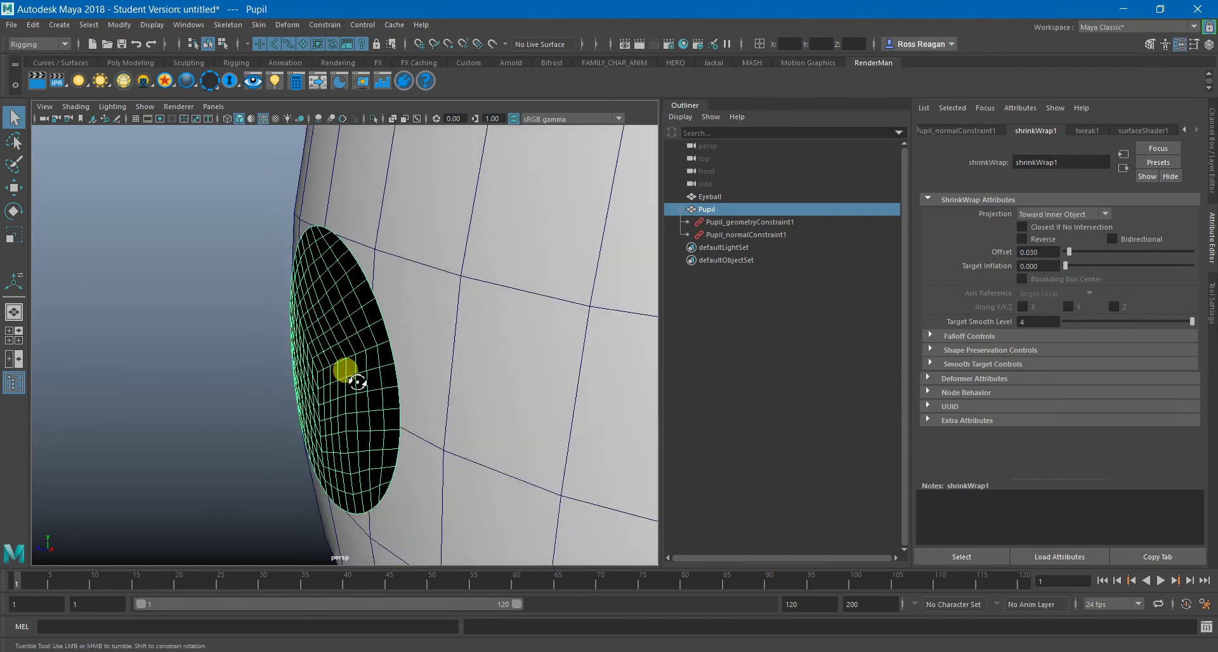
# Move the pupil up and across the eyeball, turn off the wireframe overlay on shaded objects, and clear the selection.
pyautogui.keyDown('alt'); pyautogui.moveTo(353, 376); pyautogui.dragTo(345, 401); pyautogui.keyUp('alt')
pyautogui.click(562, 376)
pyautogui.scroll(-4, 557, 387)
pyautogui.click(360, 391)
pyautogui.scroll(-4, 360, 391)
pyautogui.press('w')
pyautogui.moveTo(373, 318)
pyautogui.mouseDown()
pyautogui.moveTo(465, 227)
pyautogui.moveTo(450, 273)
pyautogui.moveTo(448, 257)
pyautogui.mouseUp()
pyautogui.click(263, 119)
pyautogui.click(543, 271)
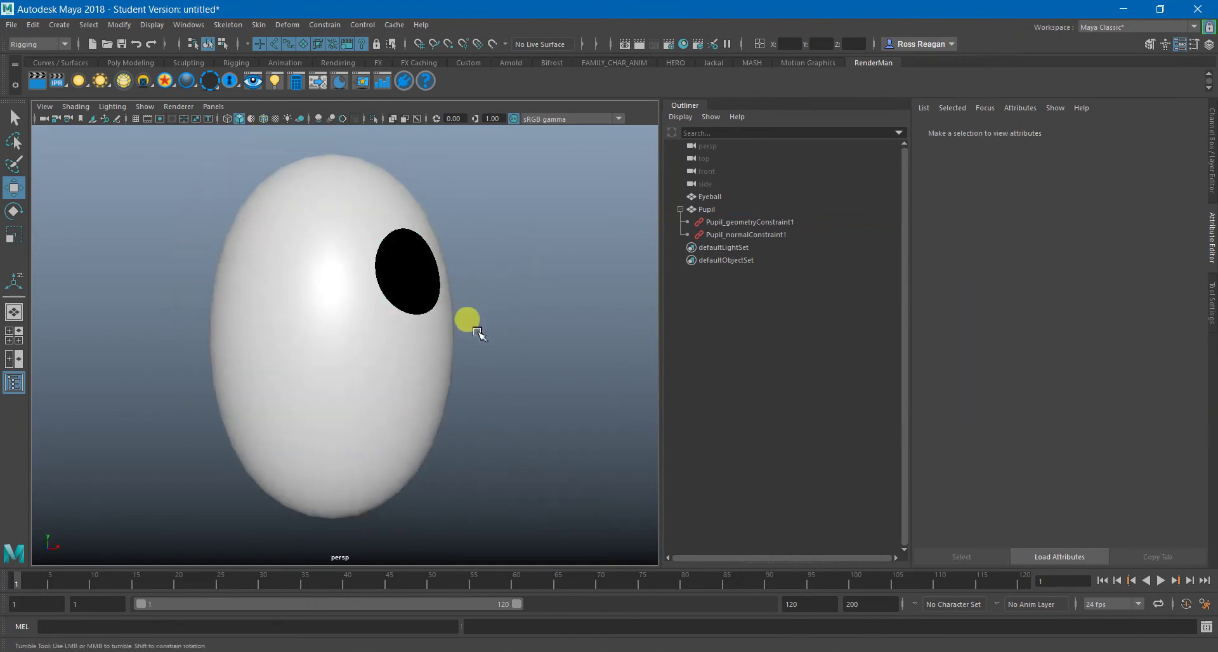
# Test the pupil's fit by moving it to the top of the eyeball.
pyautogui.keyDown('alt'); pyautogui.moveTo(479, 332); pyautogui.dragTo(390, 322); pyautogui.keyUp('alt')
pyautogui.click(422, 298)
pyautogui.click(209, 338)
pyautogui.moveTo(463, 275); pyautogui.dragTo(472, 148)
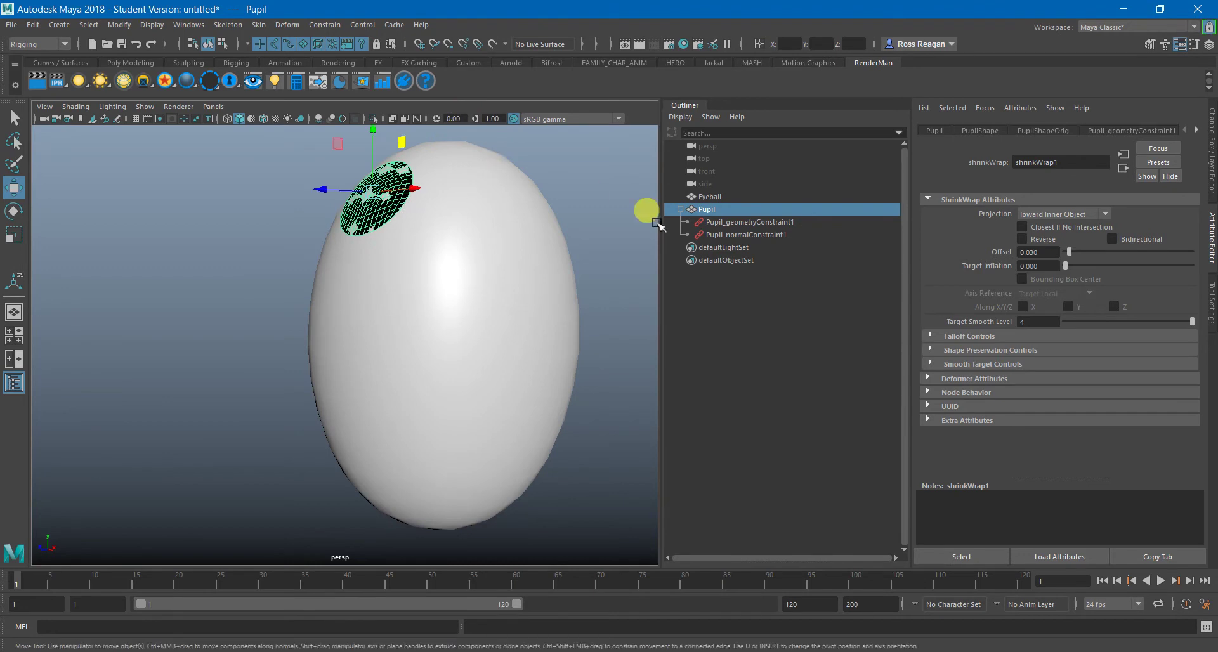
# Turn on smooth mesh preview for the eyeball.
pyautogui.click(619, 253)
pyautogui.keyDown('alt'); pyautogui.moveTo(570, 273); pyautogui.dragTo(520, 351); pyautogui.keyUp('alt')
pyautogui.click(499, 342)
pyautogui.press('3')
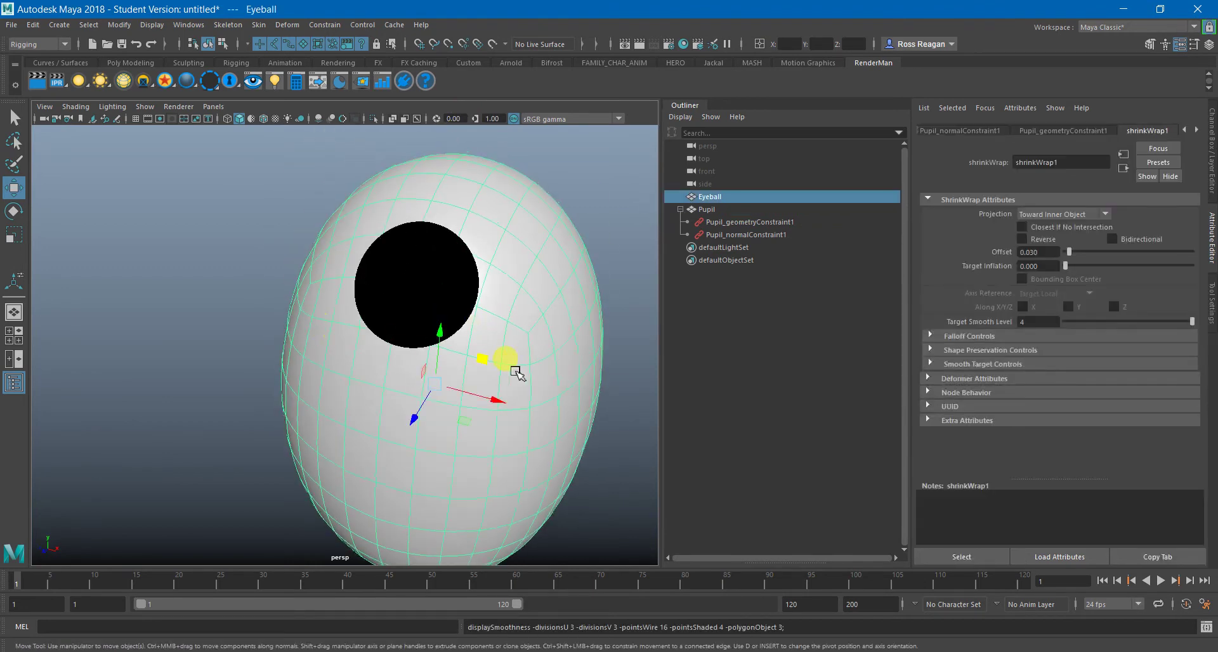
# Test the pupil against the smoothed eyeball by moving it over the front and sides.
pyautogui.click(220, 329)
pyautogui.click(393, 337)
pyautogui.scroll(-3, 443, 364)
pyautogui.keyDown('alt'); pyautogui.moveTo(442, 364); pyautogui.dragTo(520, 387); pyautogui.keyUp('alt')
pyautogui.scroll(-4, 544, 413)
pyautogui.hotkey('ctrl', 'z')
pyautogui.keyDown('alt'); pyautogui.moveTo(490, 432); pyautogui.dragTo(507, 453); pyautogui.keyUp('alt')
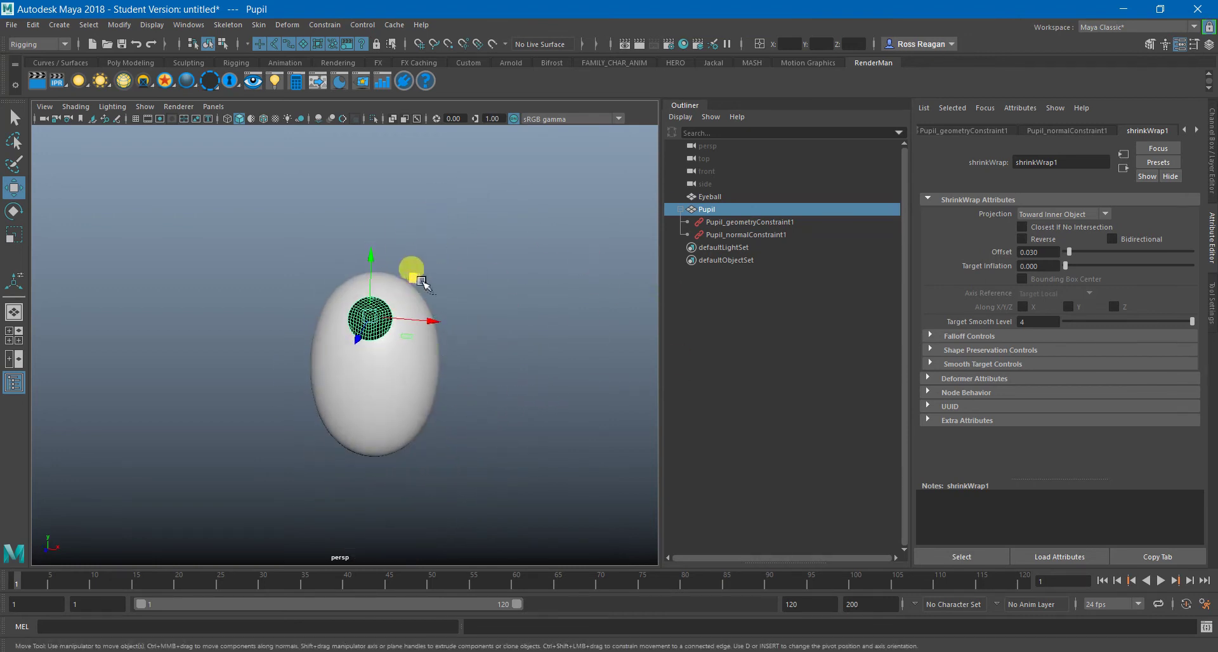
pyautogui.moveTo(419, 280)
pyautogui.mouseDown()
pyautogui.moveTo(440, 334)
pyautogui.moveTo(427, 367)
pyautogui.moveTo(435, 389)
pyautogui.moveTo(443, 277)
pyautogui.mouseUp()
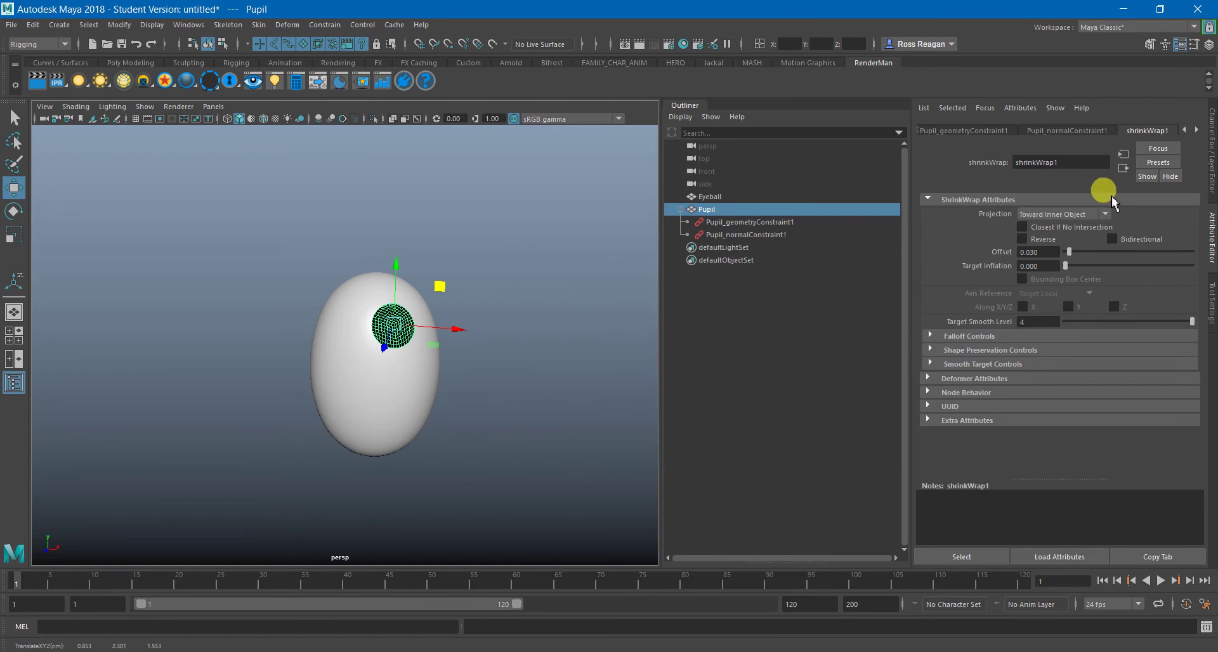
pyautogui.keyDown('alt'); pyautogui.moveTo(574, 346); pyautogui.dragTo(557, 325); pyautogui.keyUp('alt')
pyautogui.moveTo(435, 272); pyautogui.dragTo(409, 344)
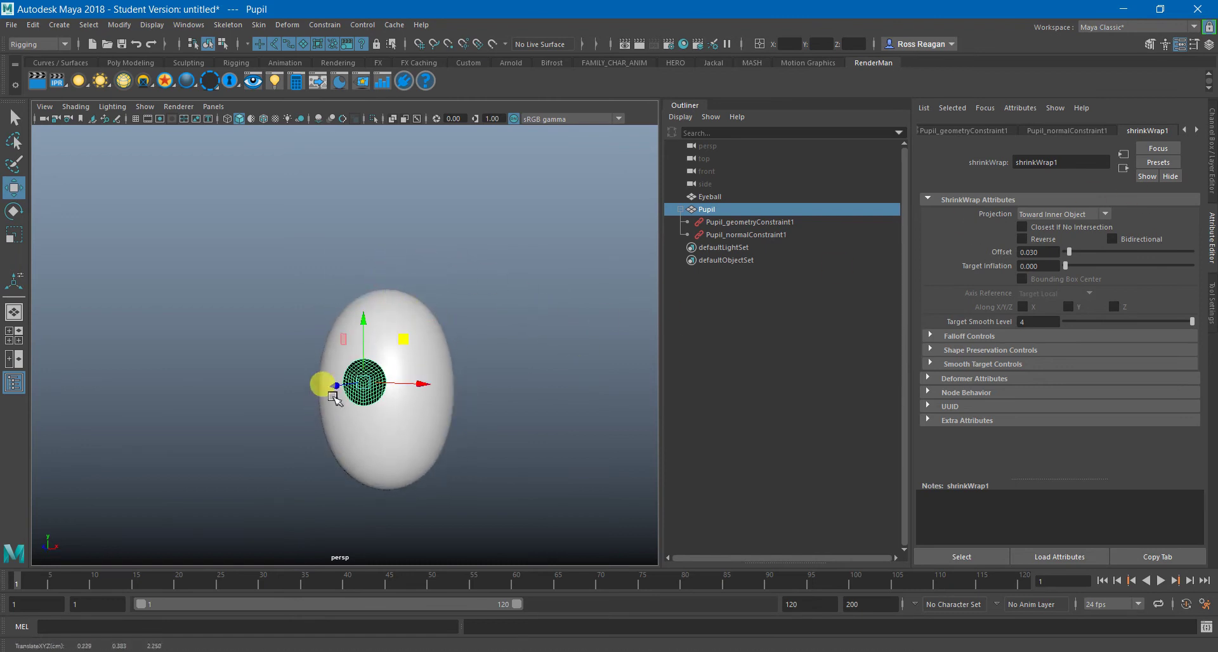
pyautogui.moveTo(335, 391); pyautogui.dragTo(167, 411)
pyautogui.keyDown('alt'); pyautogui.moveTo(301, 423); pyautogui.dragTo(171, 454); pyautogui.keyUp('alt')
pyautogui.keyDown('alt'); pyautogui.moveTo(253, 455); pyautogui.dragTo(416, 453); pyautogui.keyUp('alt')
pyautogui.moveTo(429, 364); pyautogui.dragTo(461, 345)
# Reset the pupil's Translate X, Y and Z values to 0.
pyautogui.press('e')
pyautogui.click(1208, 170)
pyautogui.press('w')
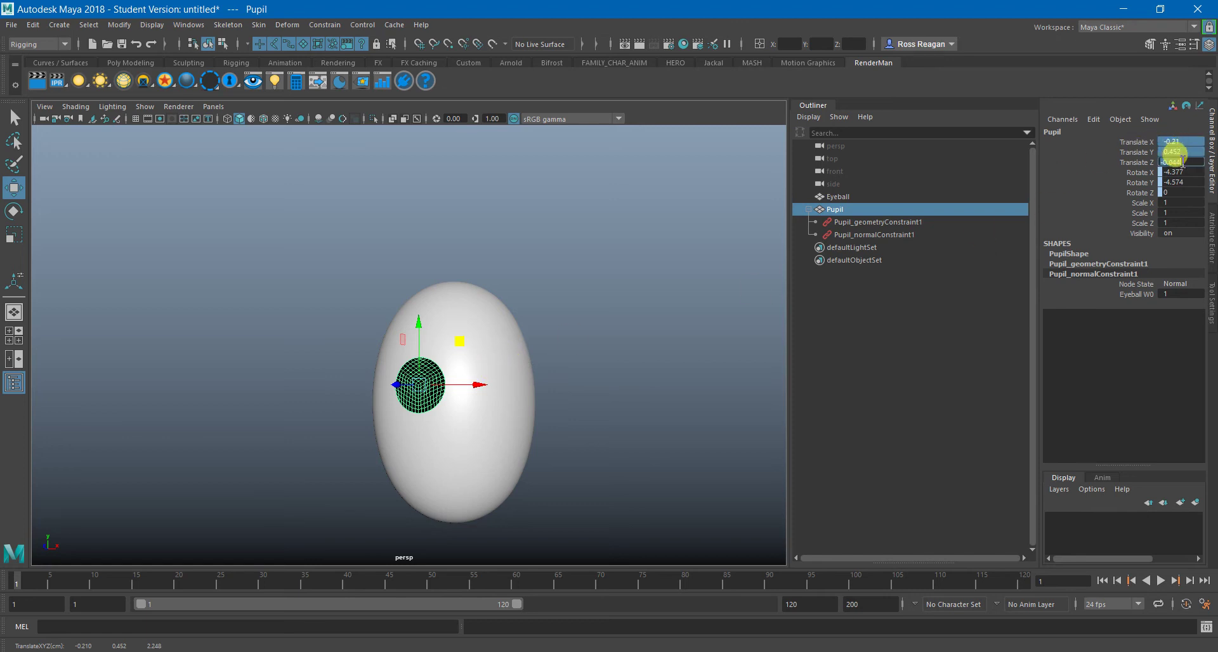
pyautogui.write('0')
pyautogui.press('Return')
pyautogui.doubleClick(1191, 153)
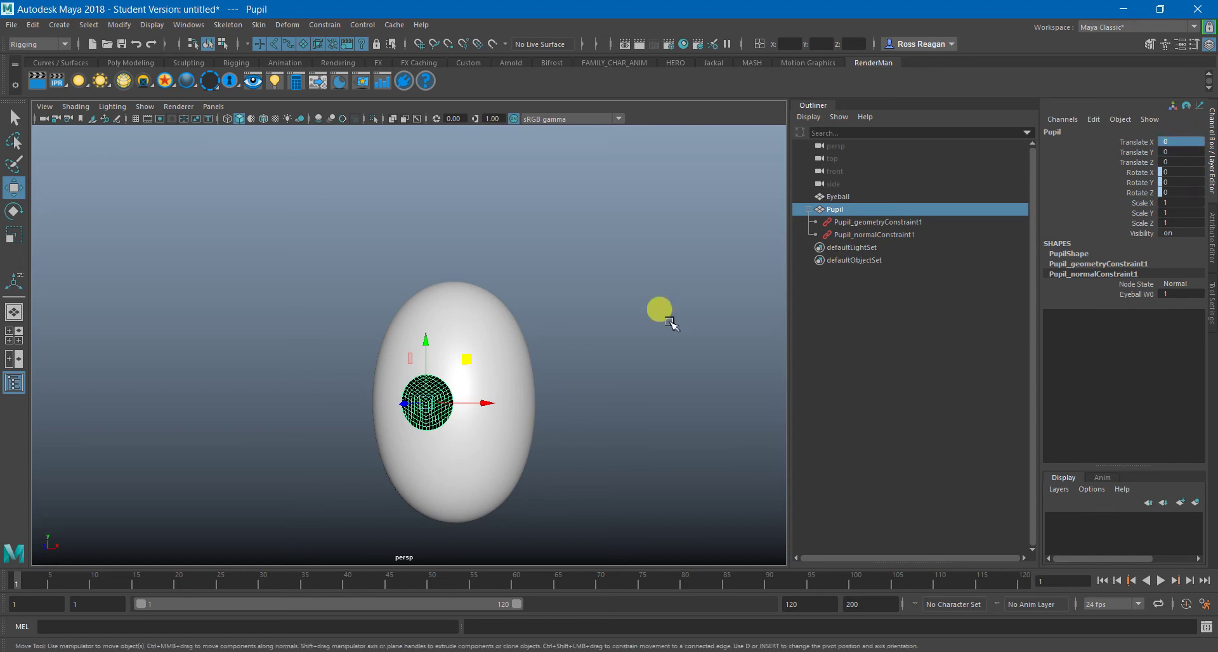
pyautogui.keyDown('alt'); pyautogui.moveTo(655, 341); pyautogui.dragTo(361, 429); pyautogui.keyUp('alt')
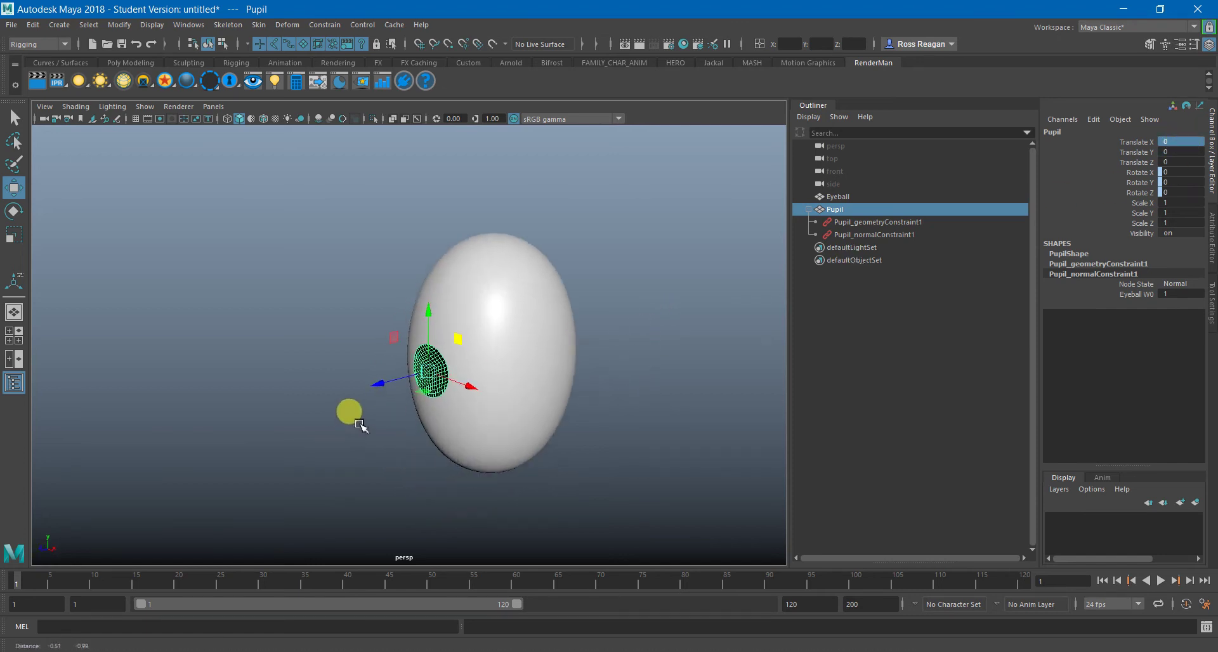
pyautogui.press('q')
pyautogui.click(373, 428)
pyautogui.click(420, 385)
pyautogui.press('w')
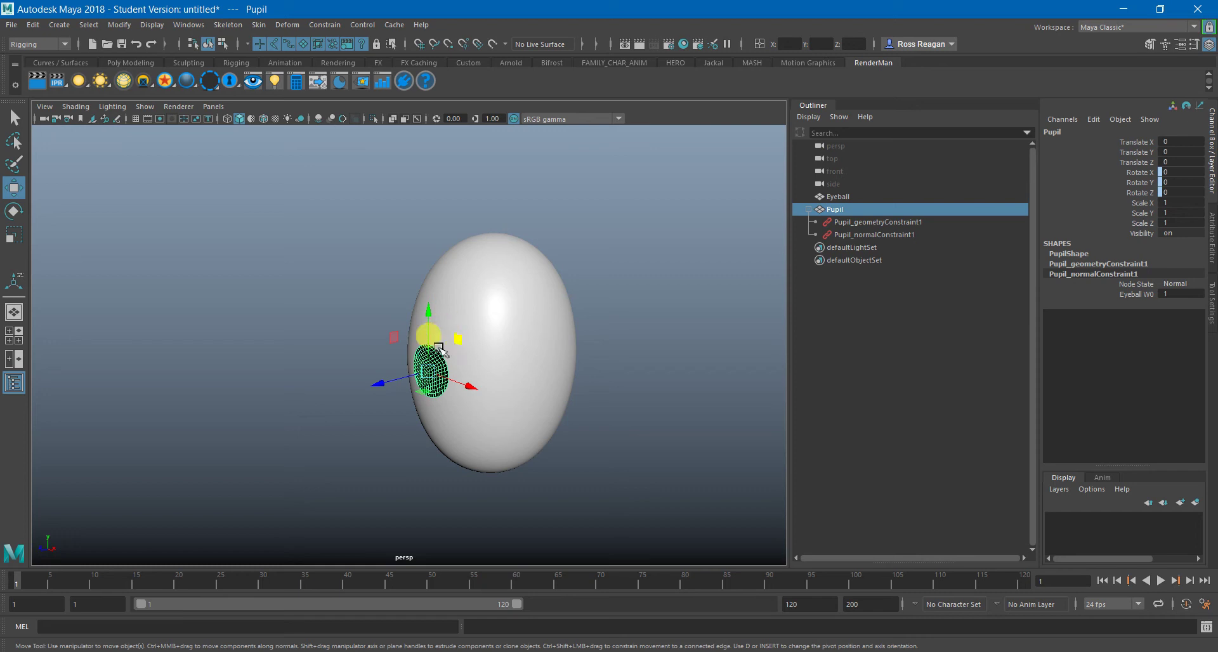
pyautogui.keyDown('alt'); pyautogui.moveTo(310, 366); pyautogui.dragTo(315, 362); pyautogui.keyUp('alt')
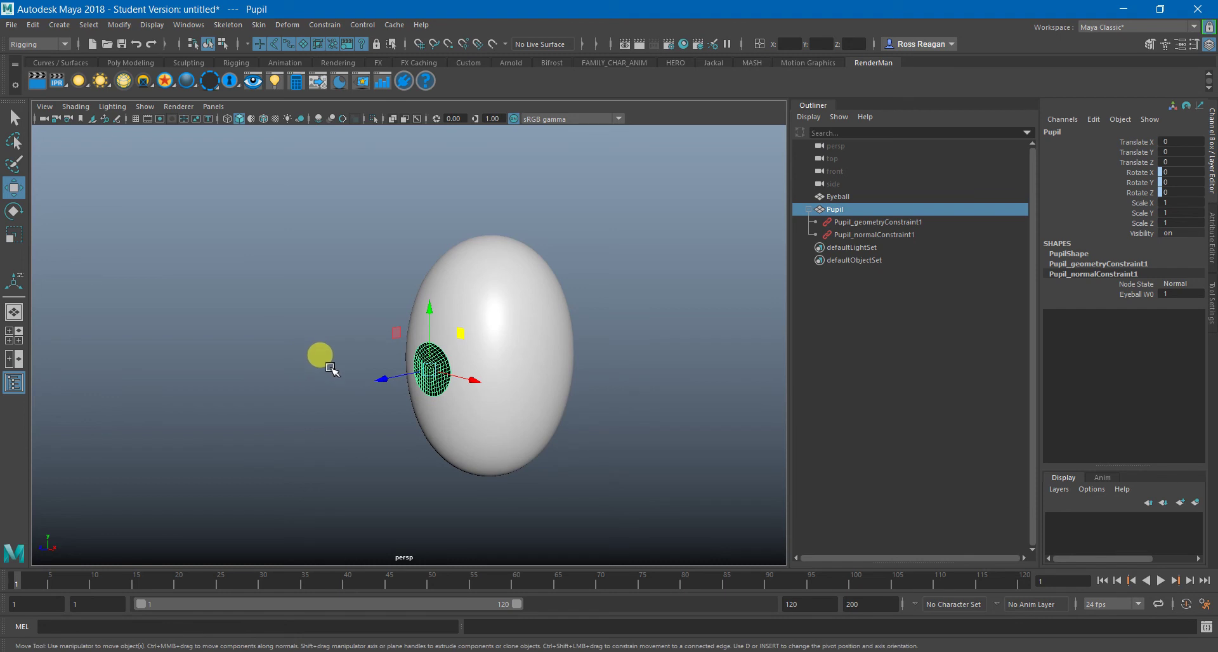
pyautogui.keyDown('alt'); pyautogui.moveTo(333, 365); pyautogui.dragTo(333, 373); pyautogui.keyUp('alt')
pyautogui.press('q')
pyautogui.click(333, 373)
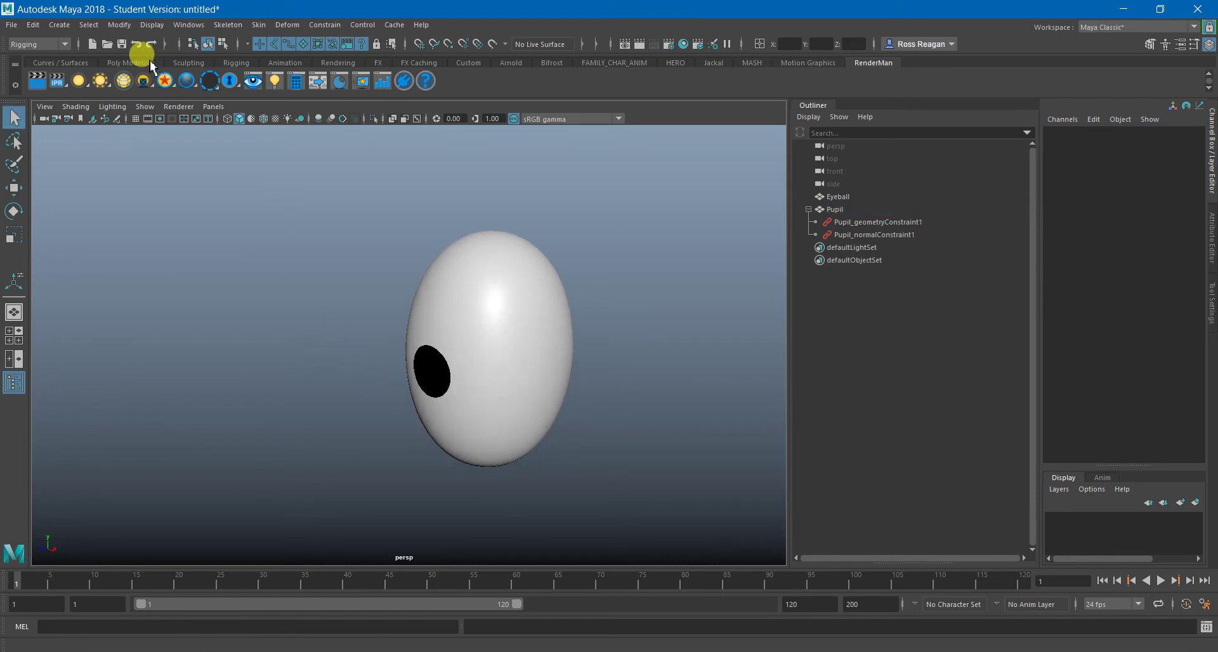
pyautogui.click(436, 364)
pyautogui.press('w')
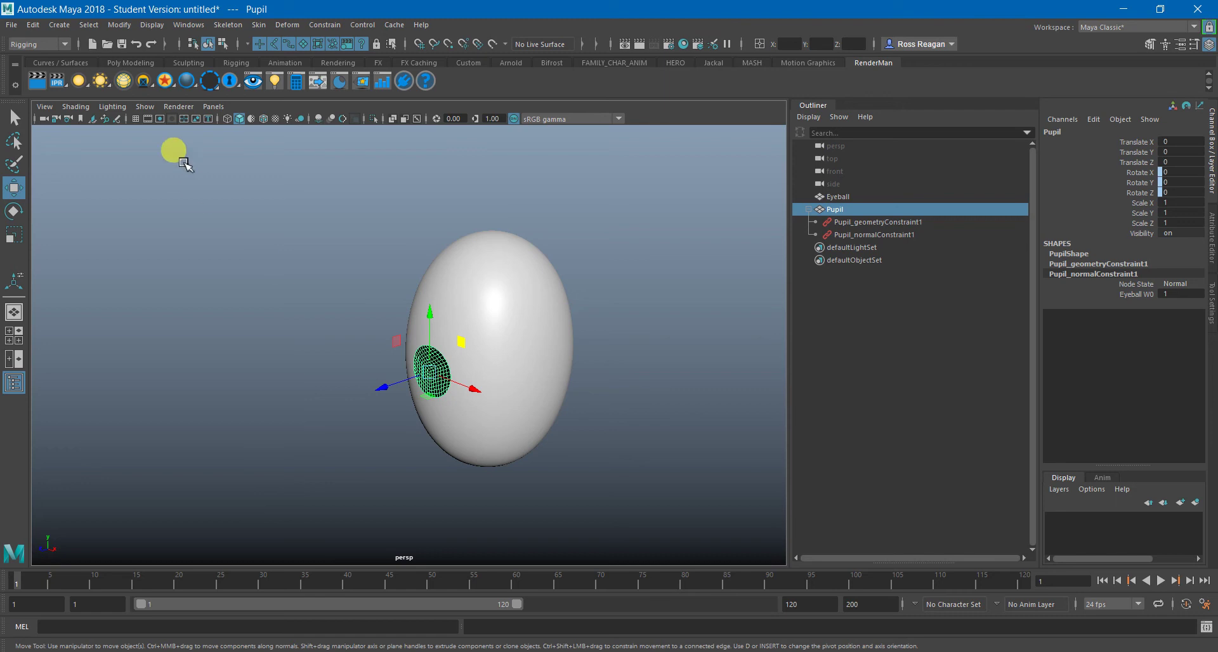
# Create a NURBS circle as the eye control and rename it Eye_Look.
pyautogui.click(59, 25)
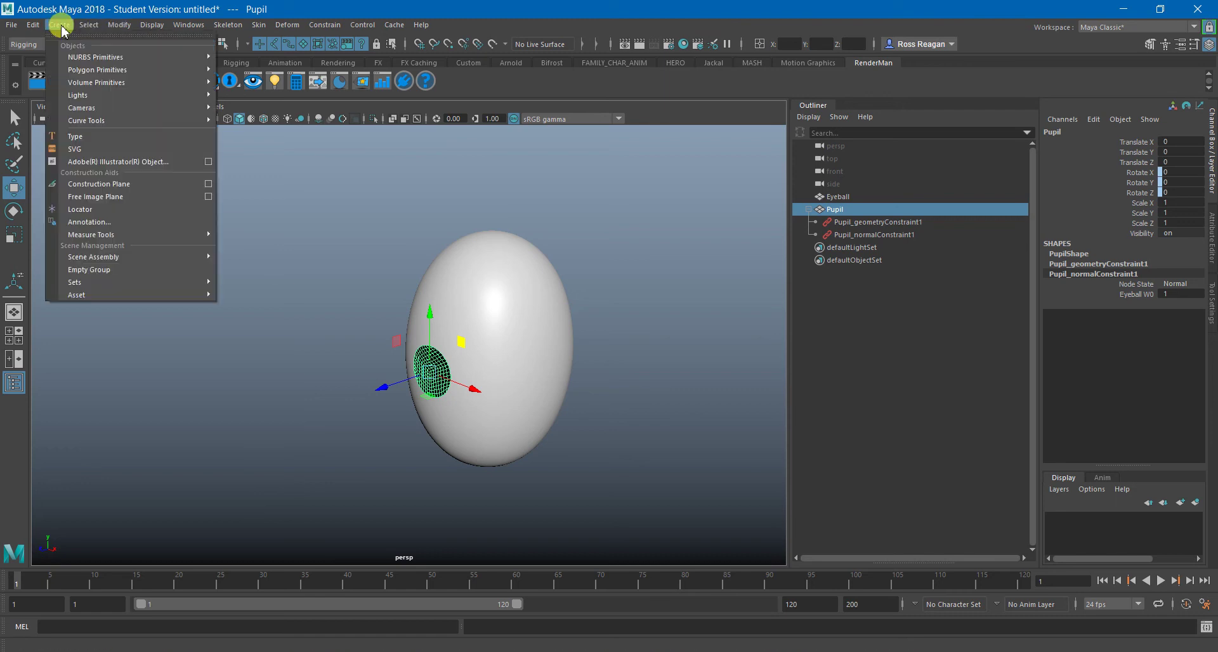
pyautogui.moveTo(142, 71)
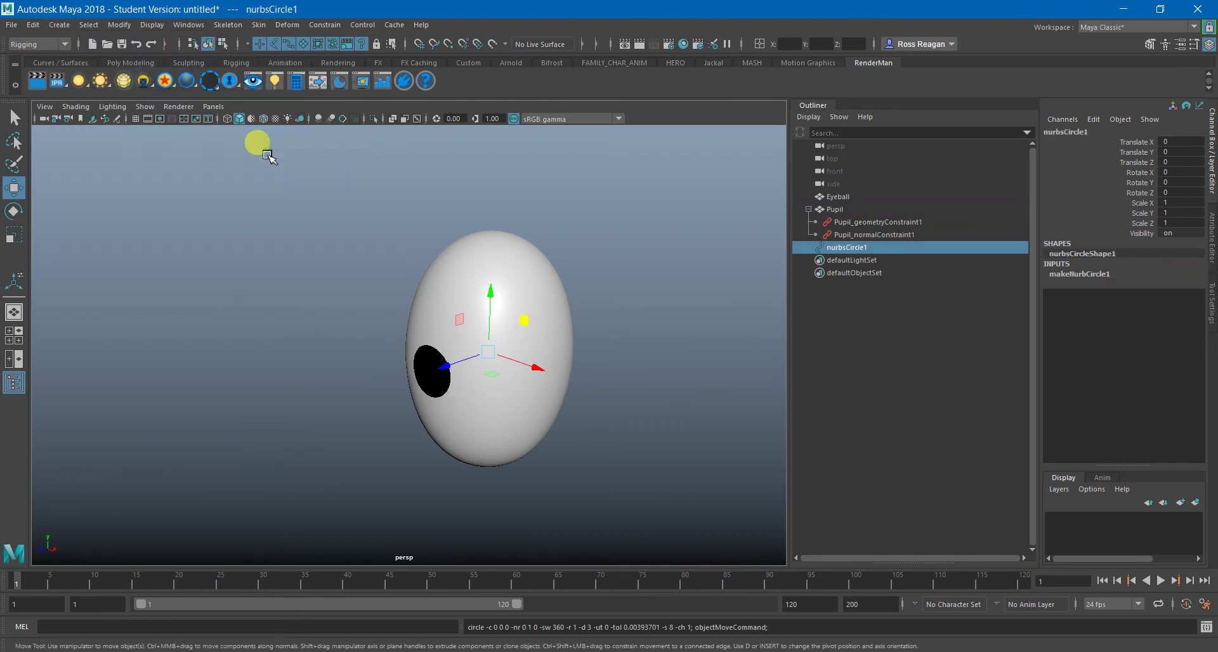
pyautogui.press('q')
pyautogui.press('super')
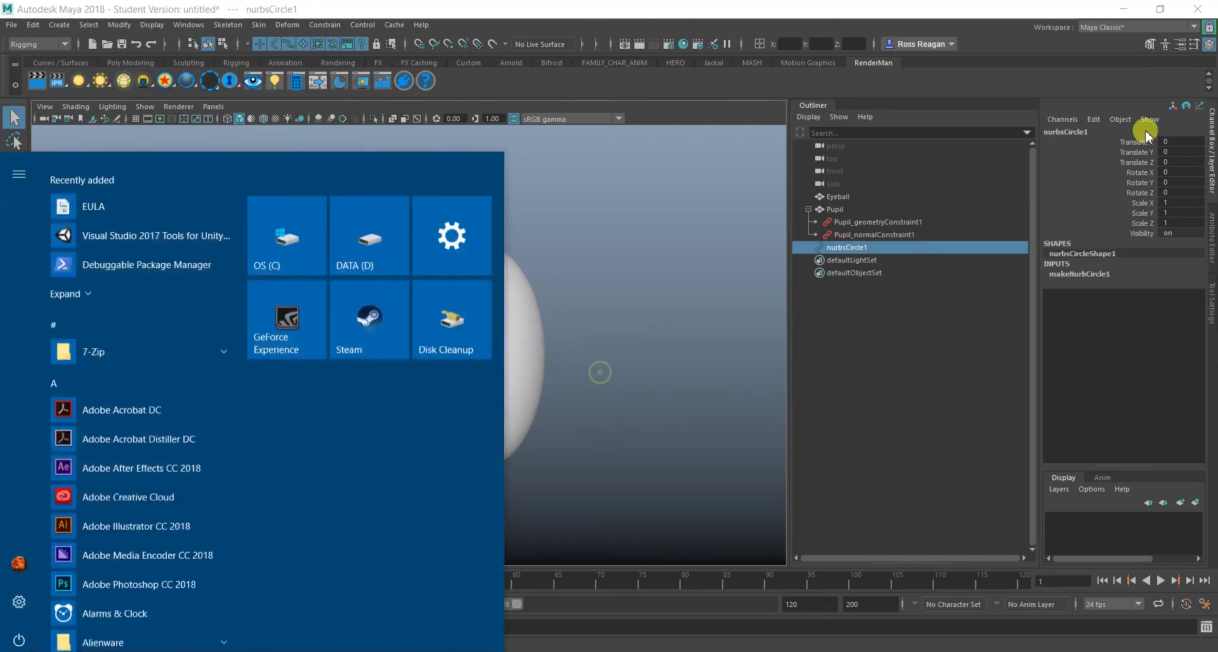
pyautogui.press('super')
pyautogui.doubleClick(1073, 132)
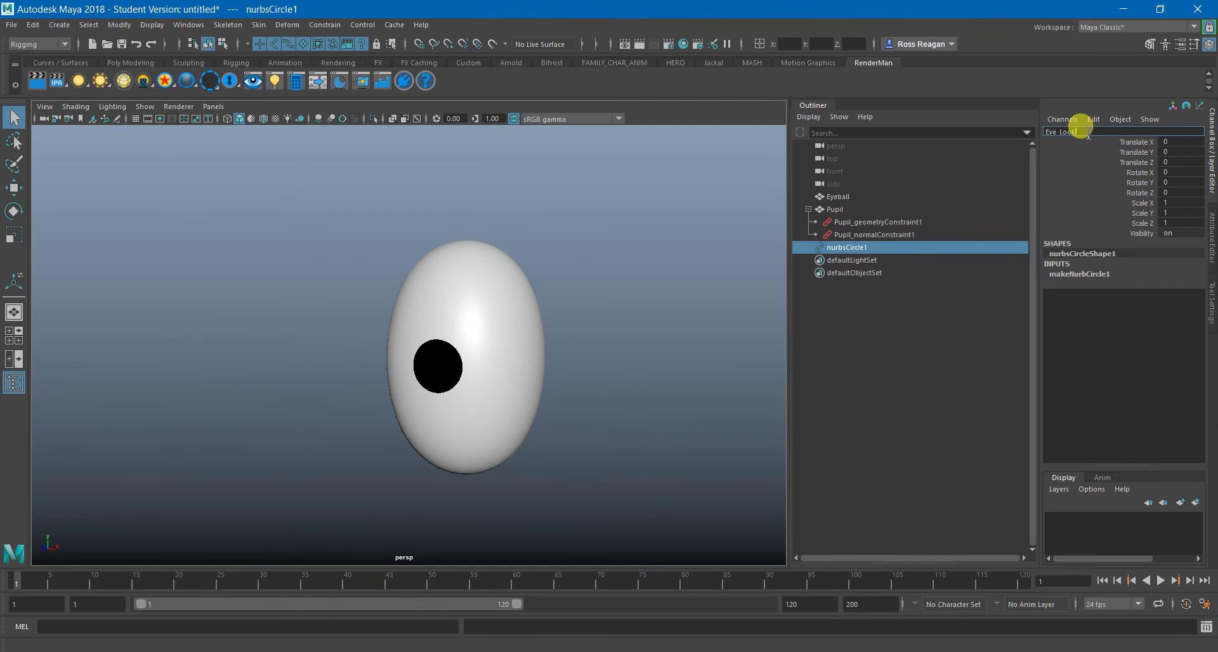
pyautogui.press('Return')
# Group the Eye_Look circle by itself and expand the new group in the Outliner.
pyautogui.press('w')
pyautogui.keyDown('alt'); pyautogui.moveTo(580, 375); pyautogui.dragTo(511, 384); pyautogui.keyUp('alt')
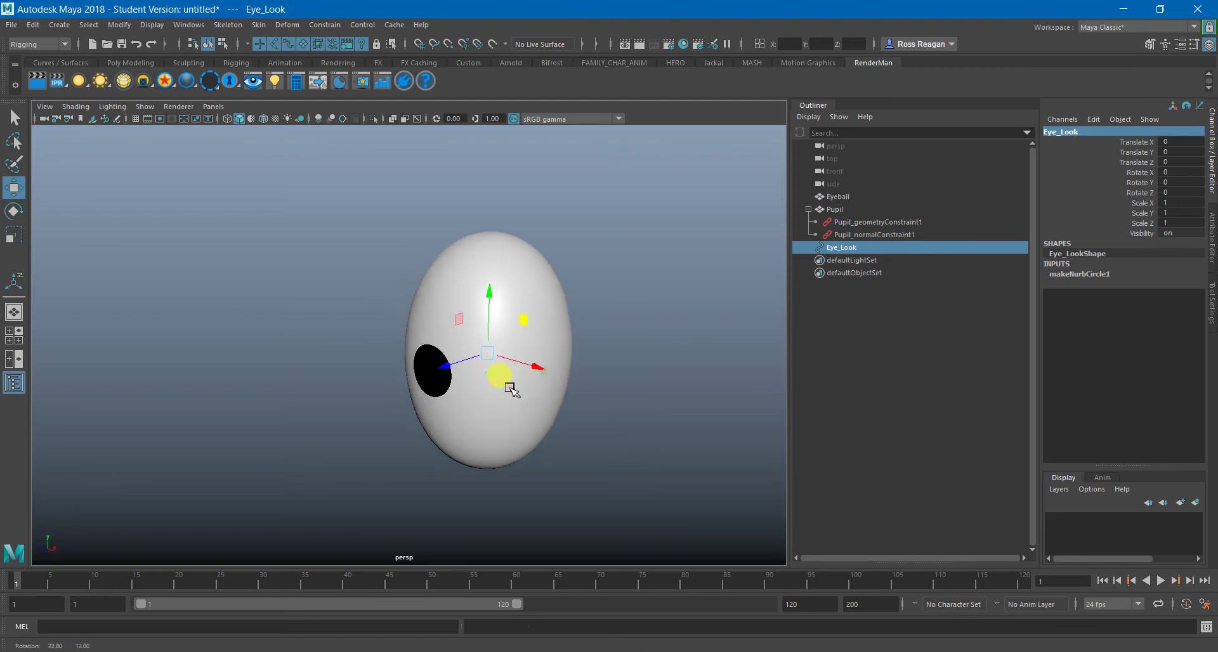
pyautogui.hotkey('ctrl', 'g')
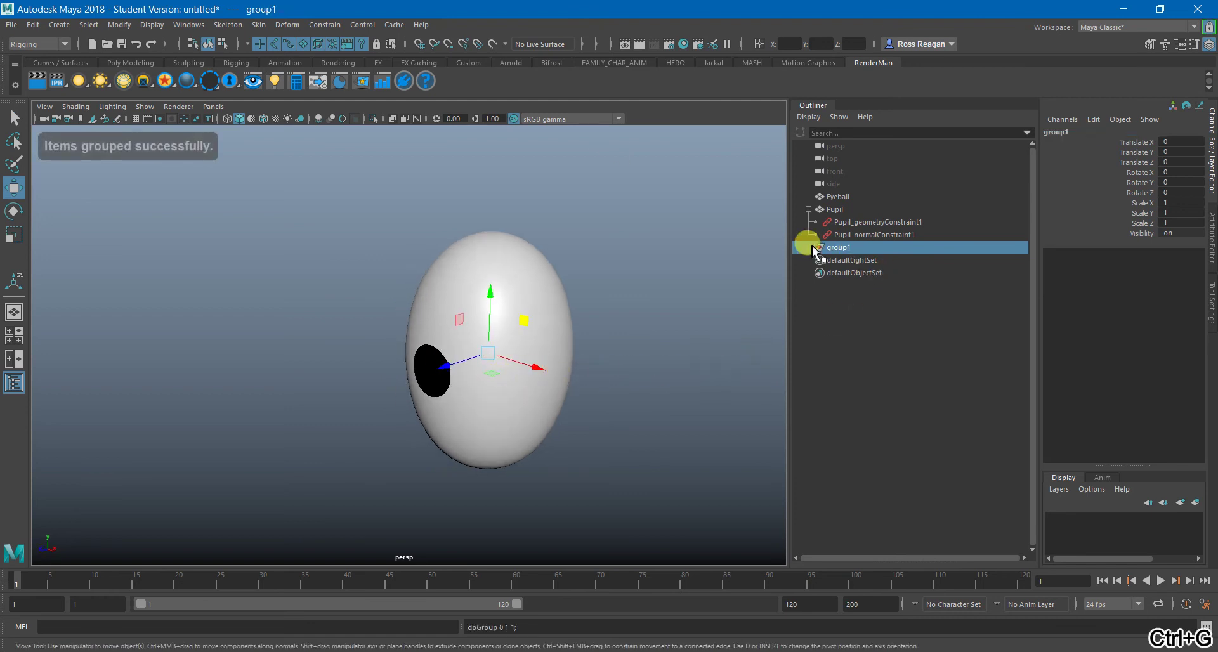
pyautogui.click(808, 248)
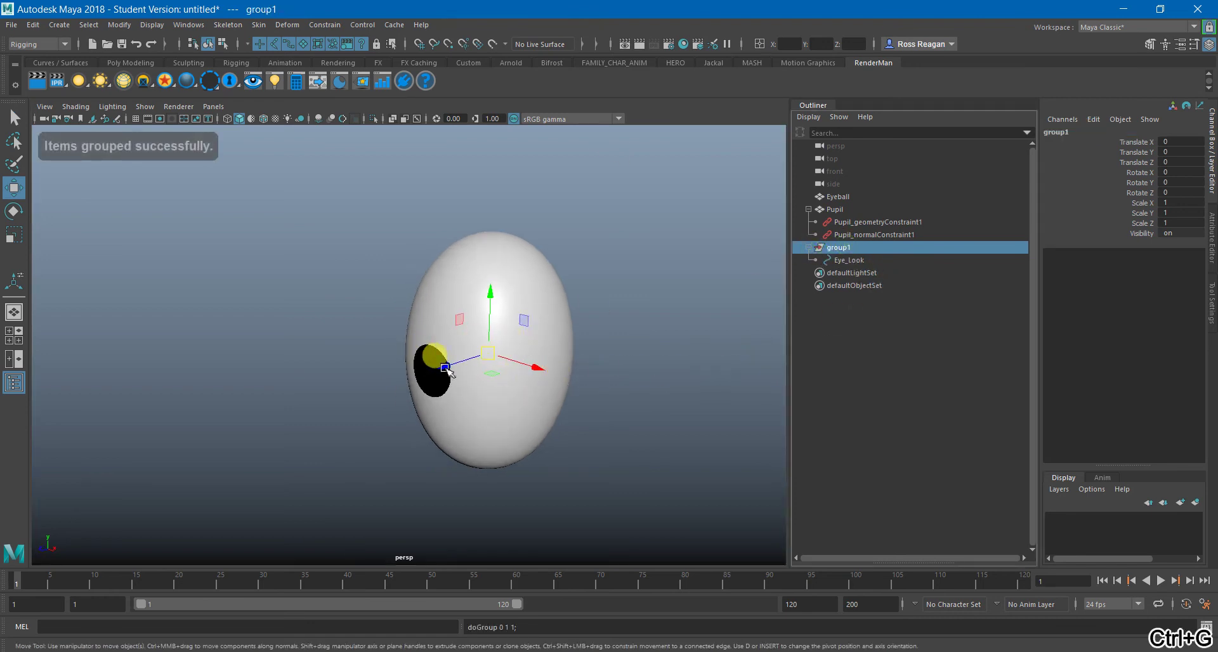
# Move the Eye_Look group straight forward in front of the eyeball, to a Translate Z of about 8.88.
pyautogui.moveTo(448, 371); pyautogui.dragTo(166, 442)
pyautogui.keyDown('alt'); pyautogui.moveTo(167, 442); pyautogui.dragTo(358, 391, button='middle'); pyautogui.keyUp('alt')
pyautogui.moveTo(394, 369); pyautogui.dragTo(457, 390)
# Rotate all control vertices of the Eye_Look circle so it stands upright facing the eye, and return to object mode.
pyautogui.click(856, 260)
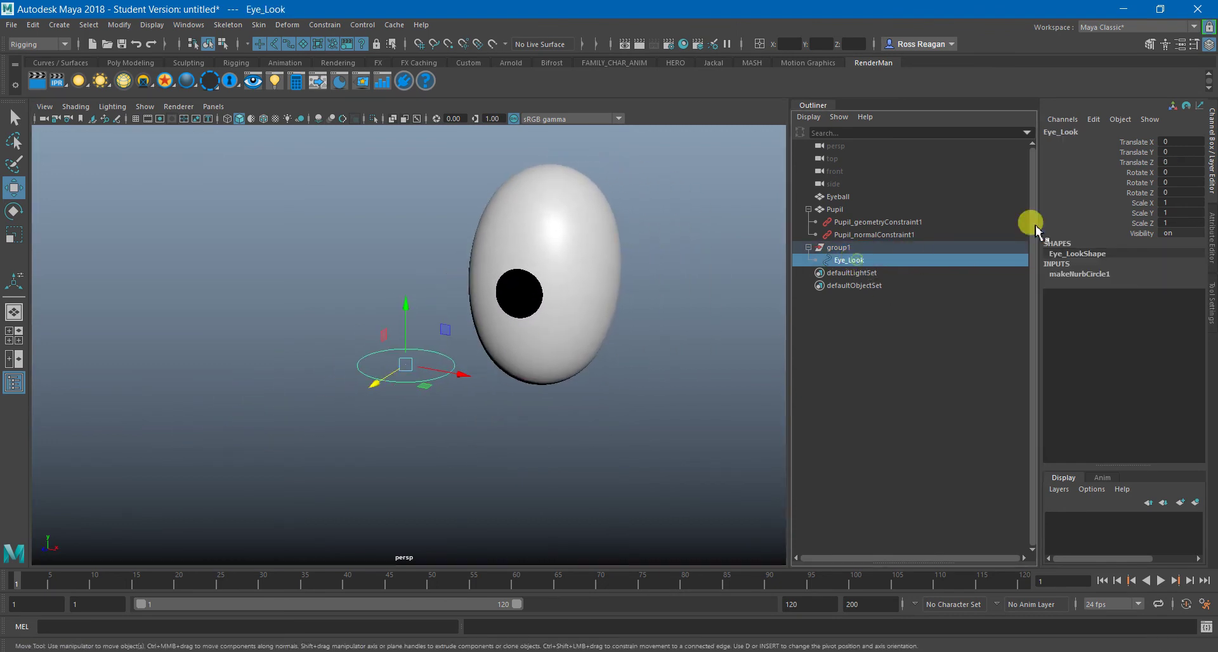
pyautogui.moveTo(250, 222); pyautogui.dragTo(200, 223, button='right')
pyautogui.keyDown('alt'); pyautogui.moveTo(269, 288); pyautogui.dragTo(218, 297); pyautogui.keyUp('alt')
pyautogui.moveTo(185, 283); pyautogui.dragTo(381, 439)
pyautogui.press('e')
pyautogui.moveTo(278, 326); pyautogui.dragTo(258, 405)
pyautogui.keyDown('alt'); pyautogui.moveTo(452, 381); pyautogui.dragTo(442, 365); pyautogui.keyUp('alt')
pyautogui.press('q')
pyautogui.moveTo(318, 261); pyautogui.dragTo(379, 243, button='right')
pyautogui.click(384, 271)
# Point constrain the pupil to the Eye_Look circle with reset settings and Maintain Offset enabled on all axes.
pyautogui.moveTo(283, 270); pyautogui.dragTo(233, 324)
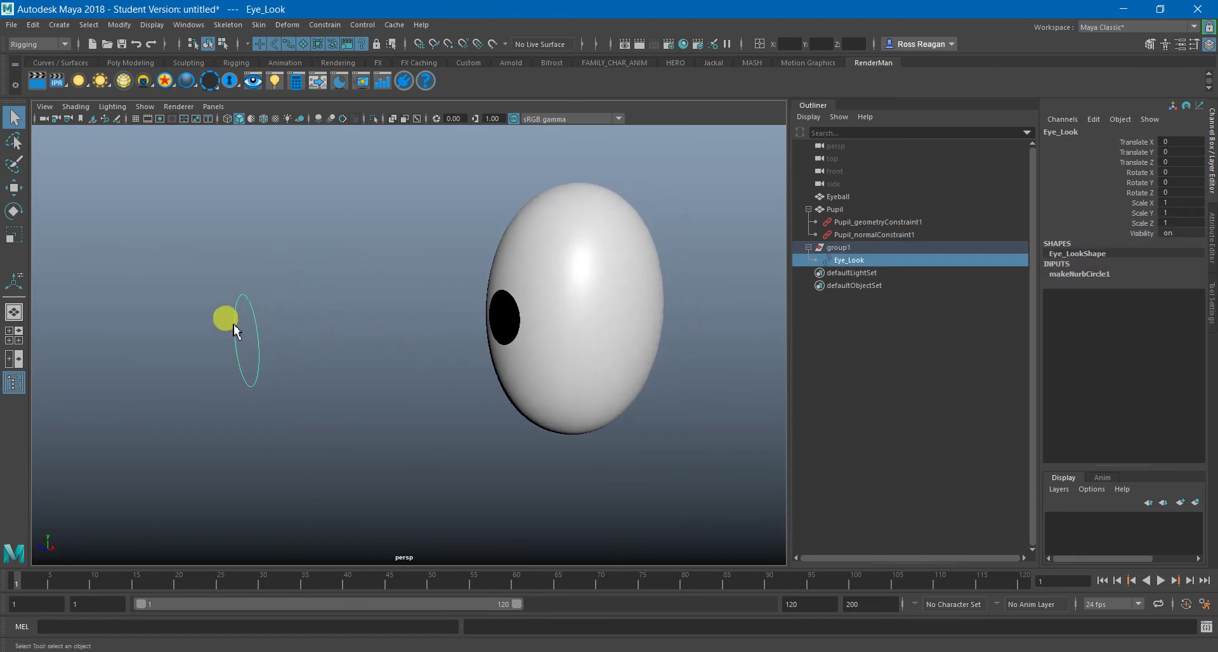
pyautogui.keyDown('shift'); pyautogui.click(513, 343); pyautogui.keyUp('shift')
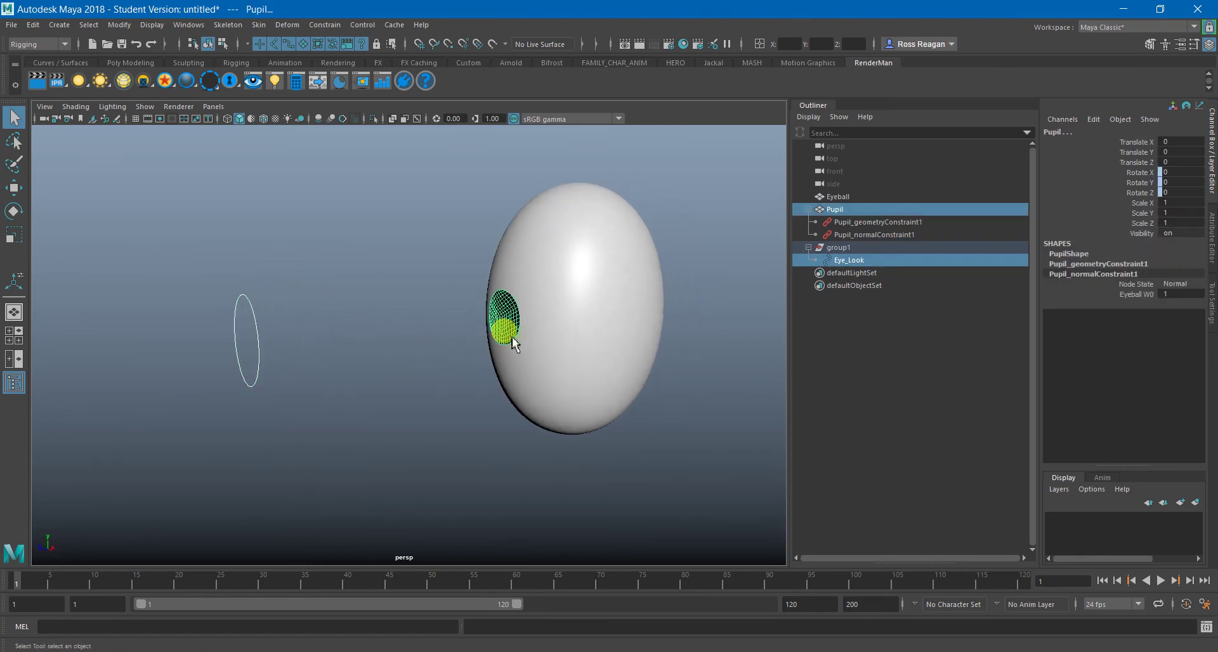
pyautogui.click(323, 24)
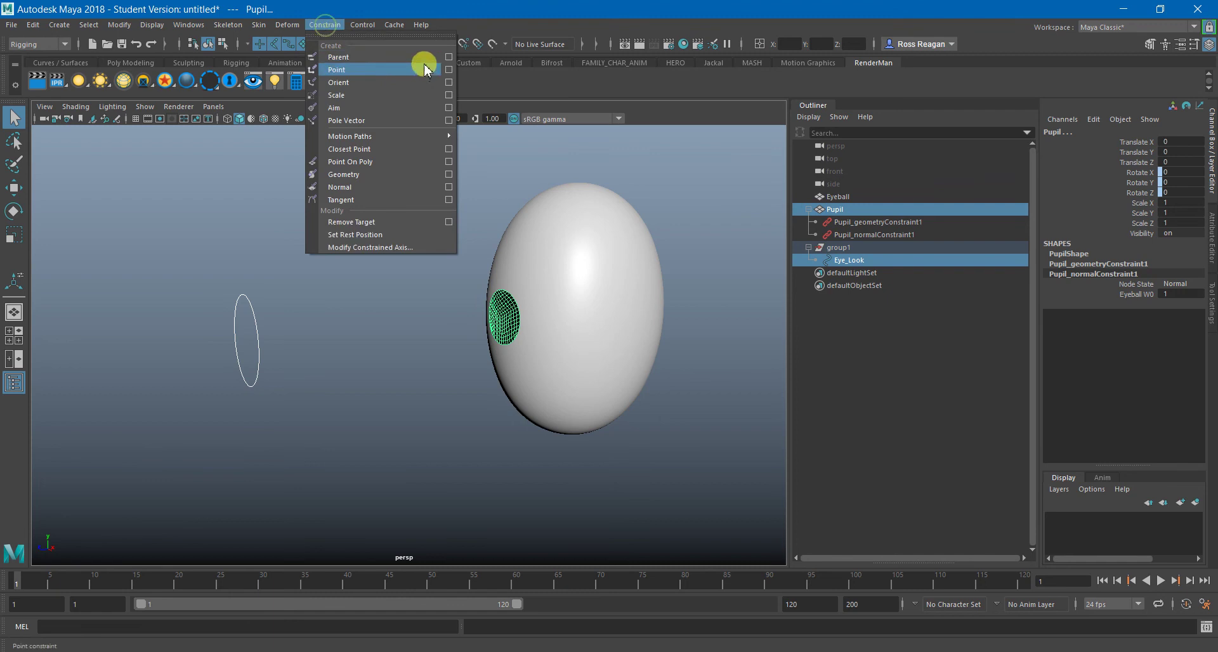
pyautogui.click(449, 70)
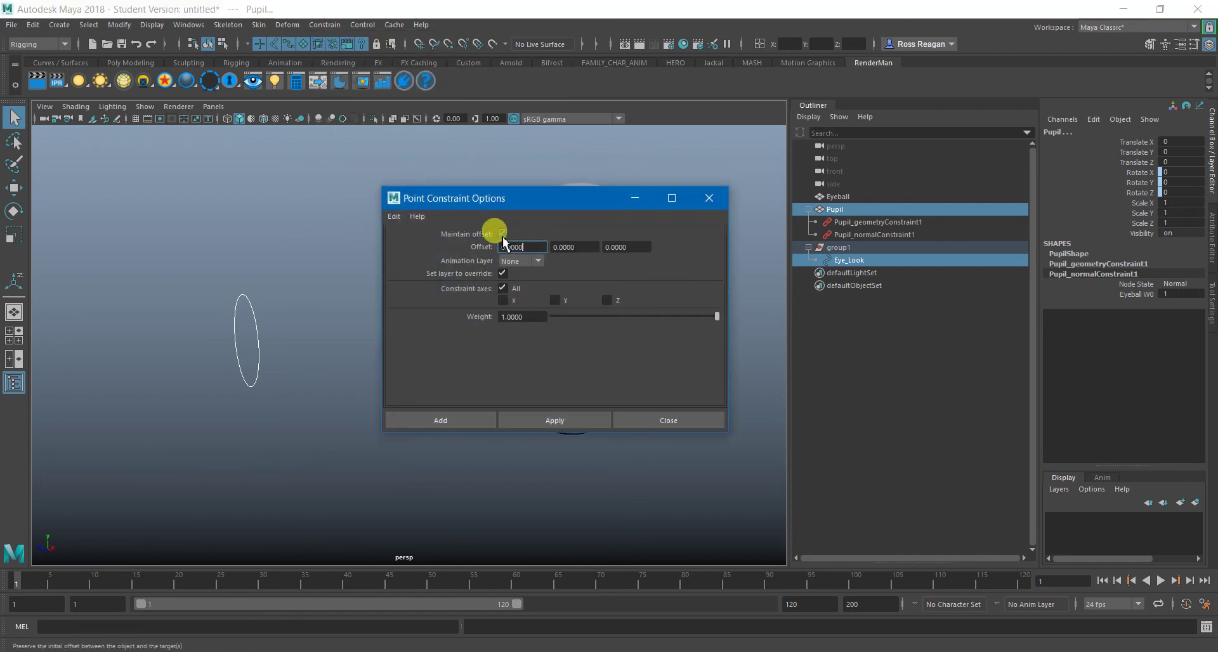
pyautogui.click(391, 219)
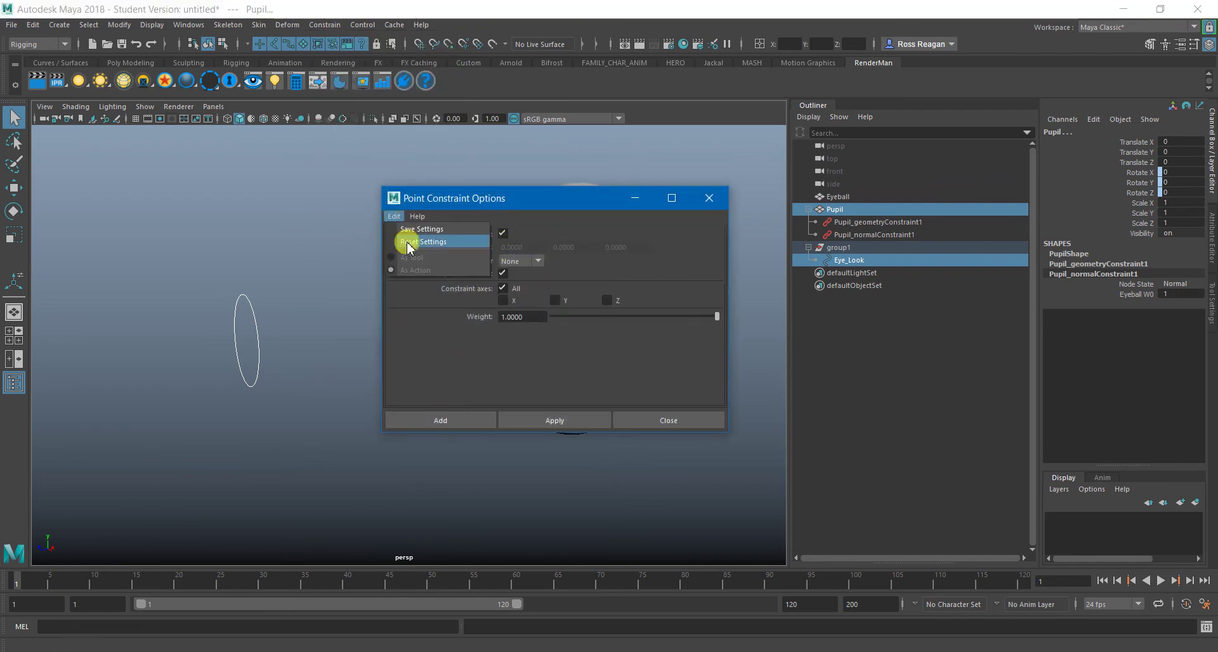
pyautogui.click(409, 243)
pyautogui.click(504, 235)
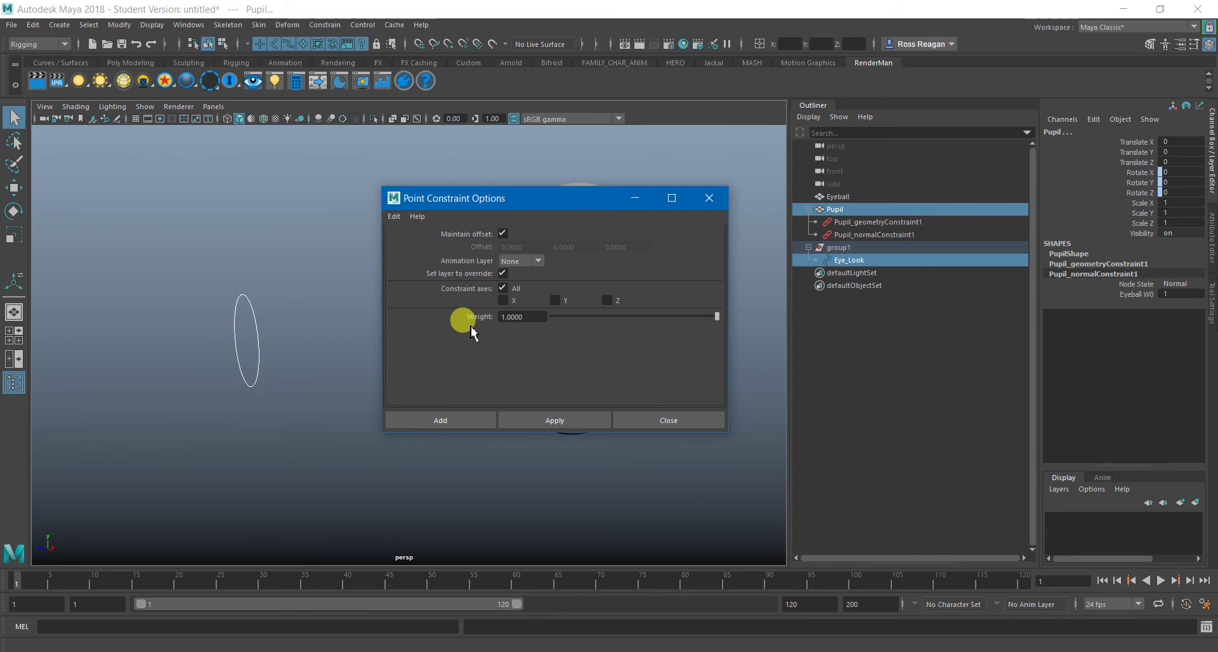
pyautogui.click(458, 420)
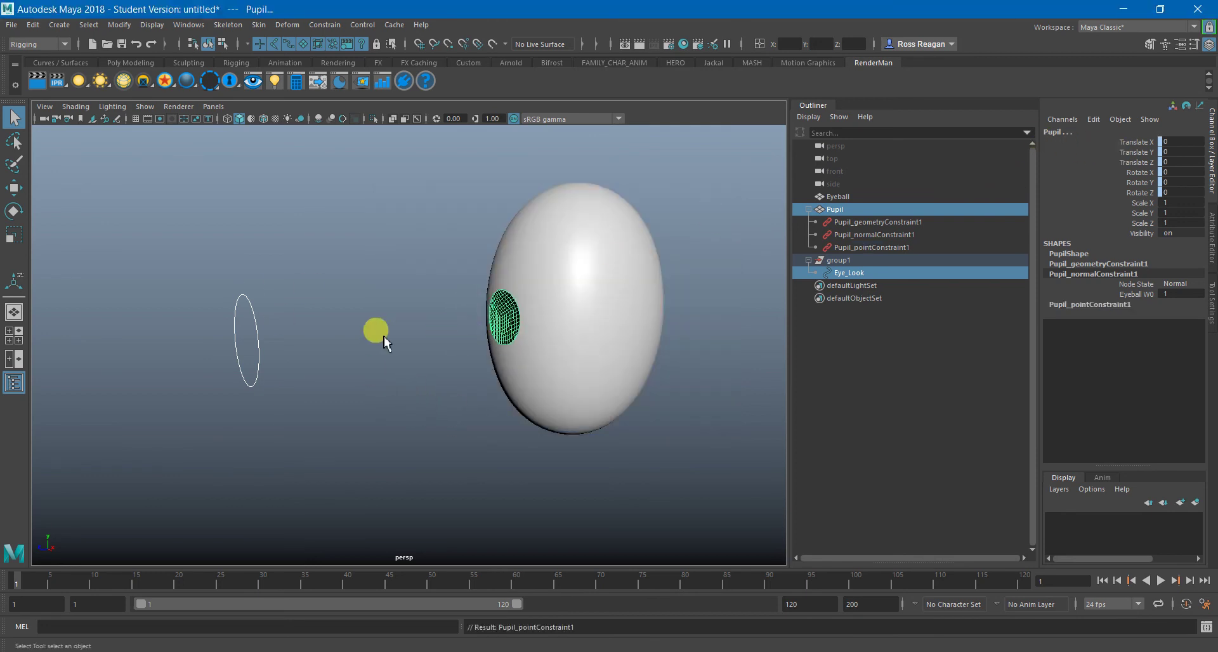
# Test the pupil by moving Eye_Look sideways and up, and reset its Translate X and Y to 0.
pyautogui.click(383, 336)
pyautogui.click(258, 336)
pyautogui.press('w')
pyautogui.scroll(-2, 287, 336)
pyautogui.keyDown('alt'); pyautogui.moveTo(307, 336); pyautogui.dragTo(379, 340); pyautogui.keyUp('alt')
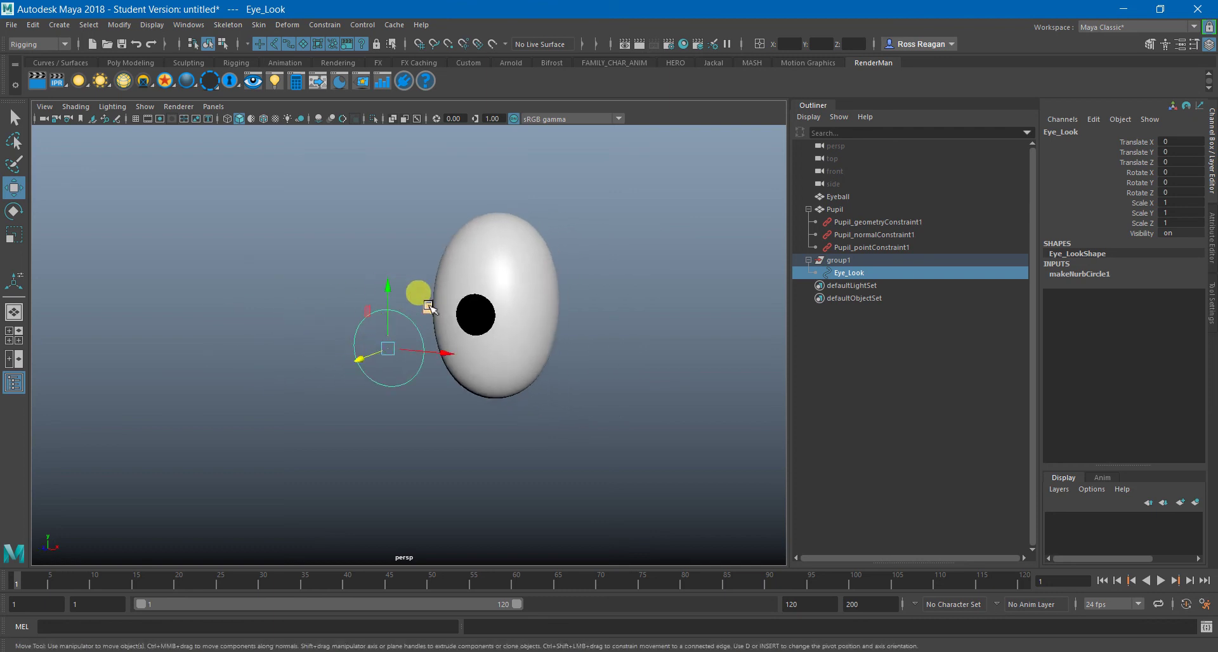
pyautogui.moveTo(429, 307); pyautogui.dragTo(622, 203)
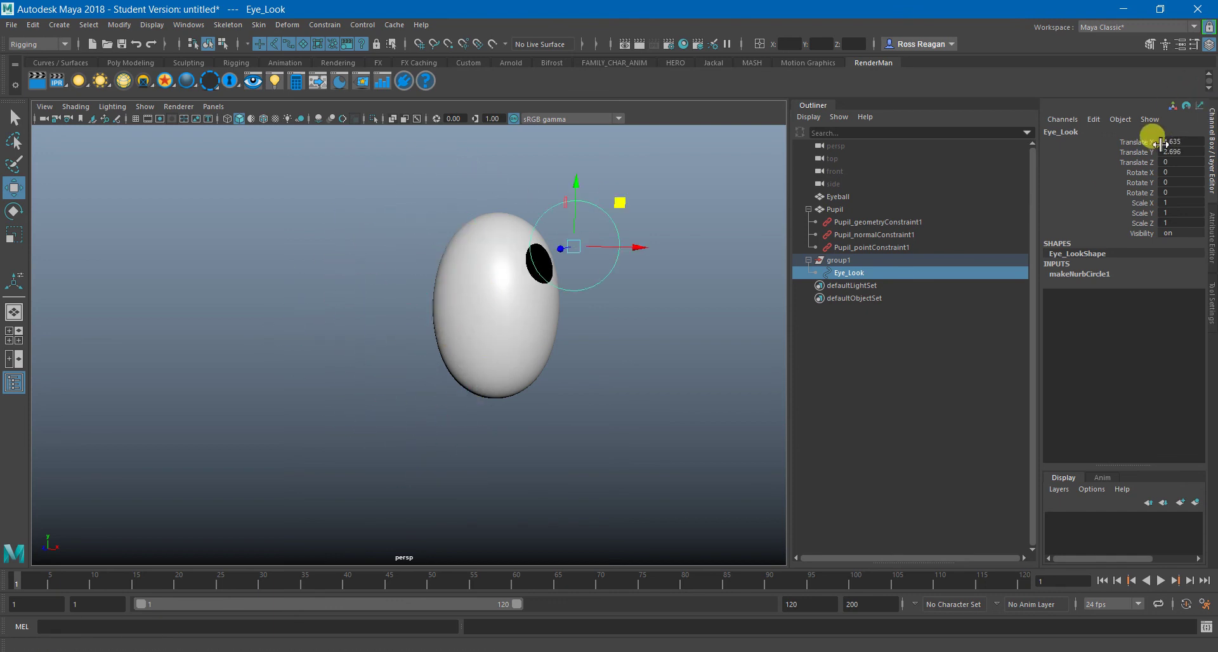
pyautogui.moveTo(1160, 144); pyautogui.dragTo(1178, 152)
pyautogui.write('0')
pyautogui.press('Return')
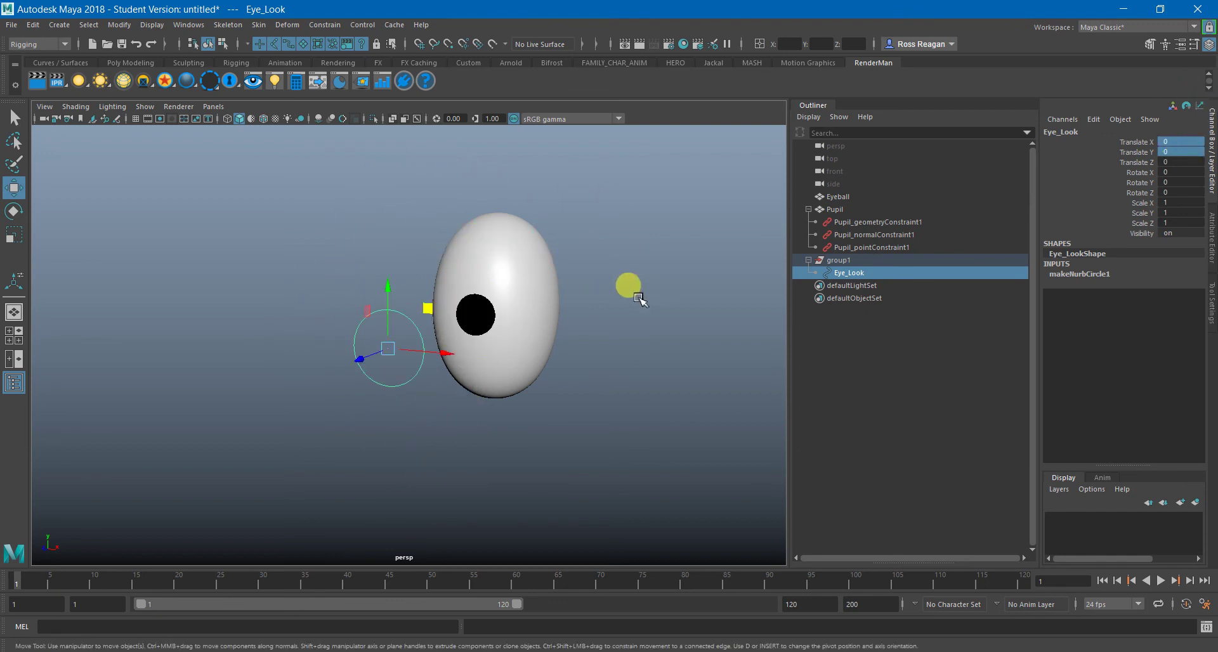
# Try moving the Eye_Look control in X, Y and Z to check how the pupil follows, and undo the moves.
pyautogui.keyDown('alt'); pyautogui.moveTo(677, 325); pyautogui.dragTo(458, 331); pyautogui.keyUp('alt')
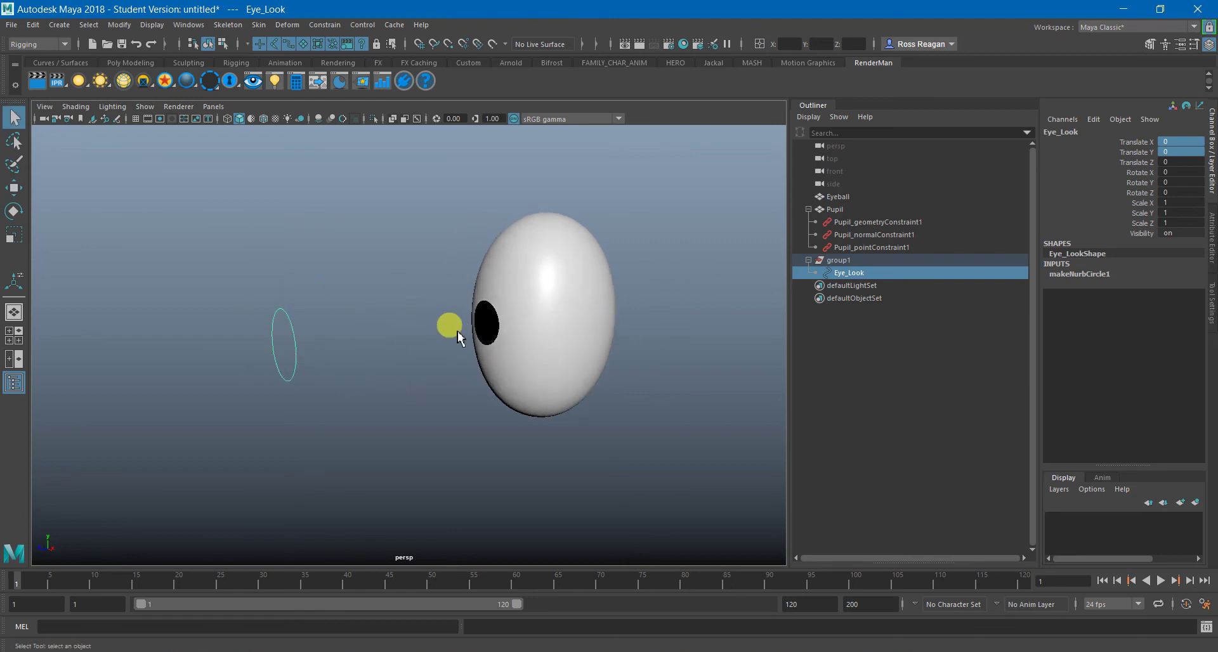
pyautogui.press('q')
pyautogui.click(484, 342)
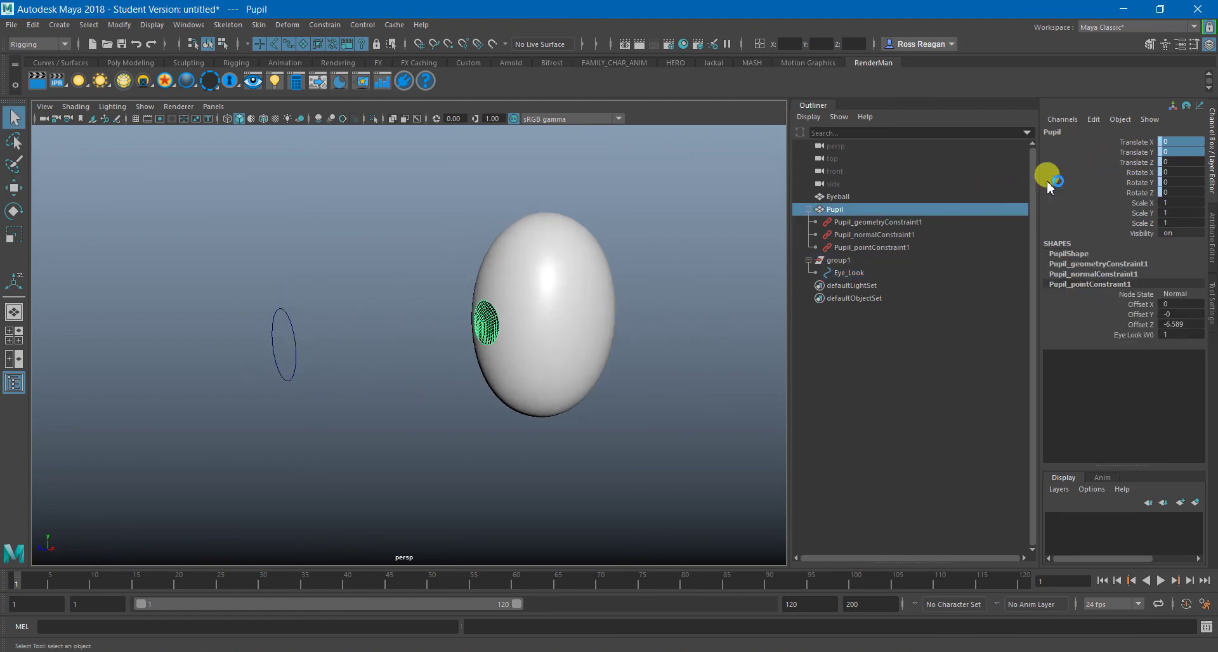
pyautogui.moveTo(222, 288); pyautogui.dragTo(402, 308)
pyautogui.press('w')
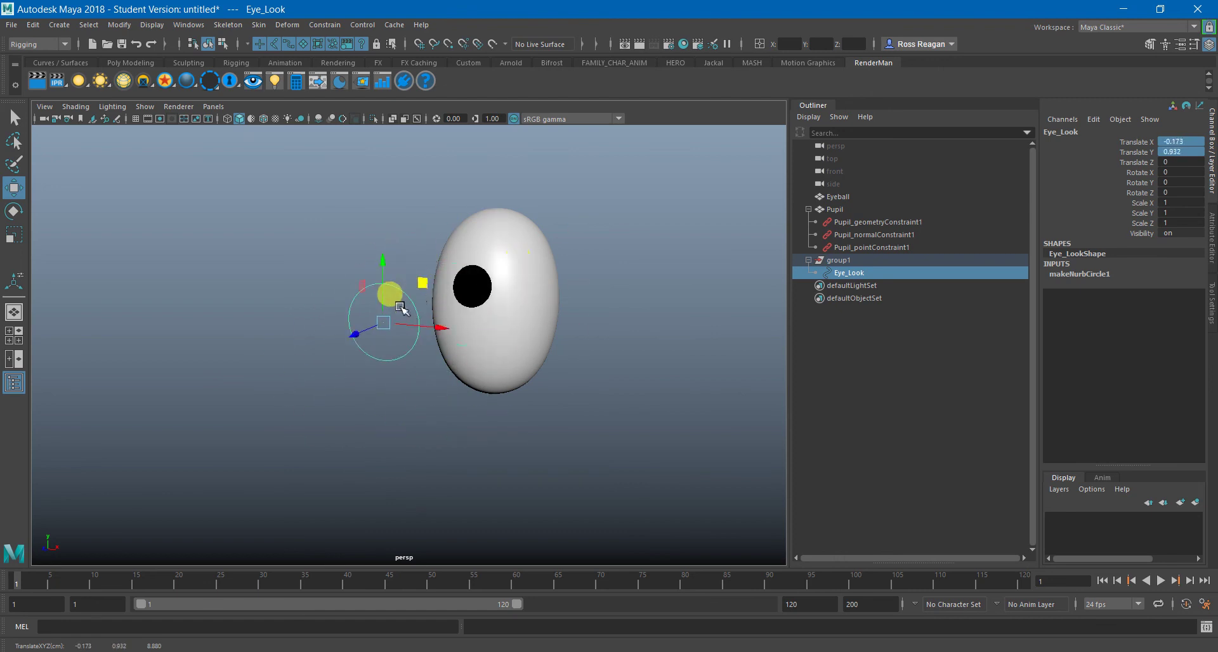
pyautogui.hotkey('ctrl', 'z')
pyautogui.keyDown('alt'); pyautogui.moveTo(366, 369); pyautogui.dragTo(476, 317); pyautogui.keyUp('alt')
pyautogui.hotkey('ctrl', 'z')
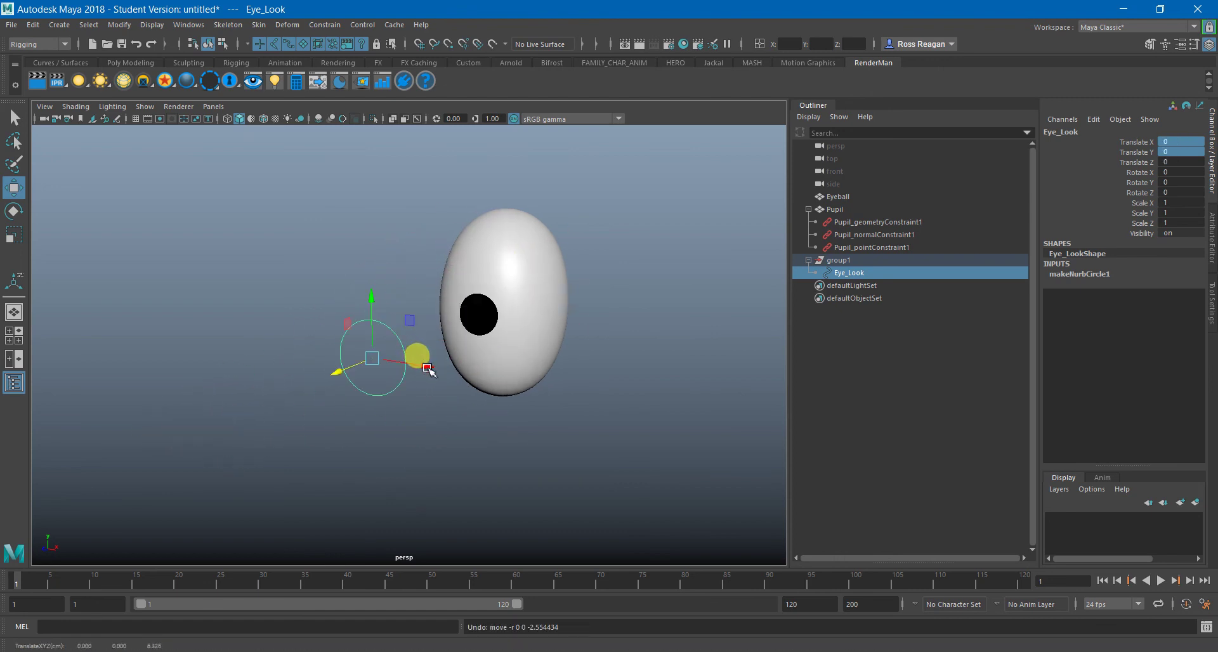
pyautogui.keyDown('alt'); pyautogui.moveTo(425, 366); pyautogui.dragTo(288, 359); pyautogui.keyUp('alt')
pyautogui.press('q')
pyautogui.click(501, 328)
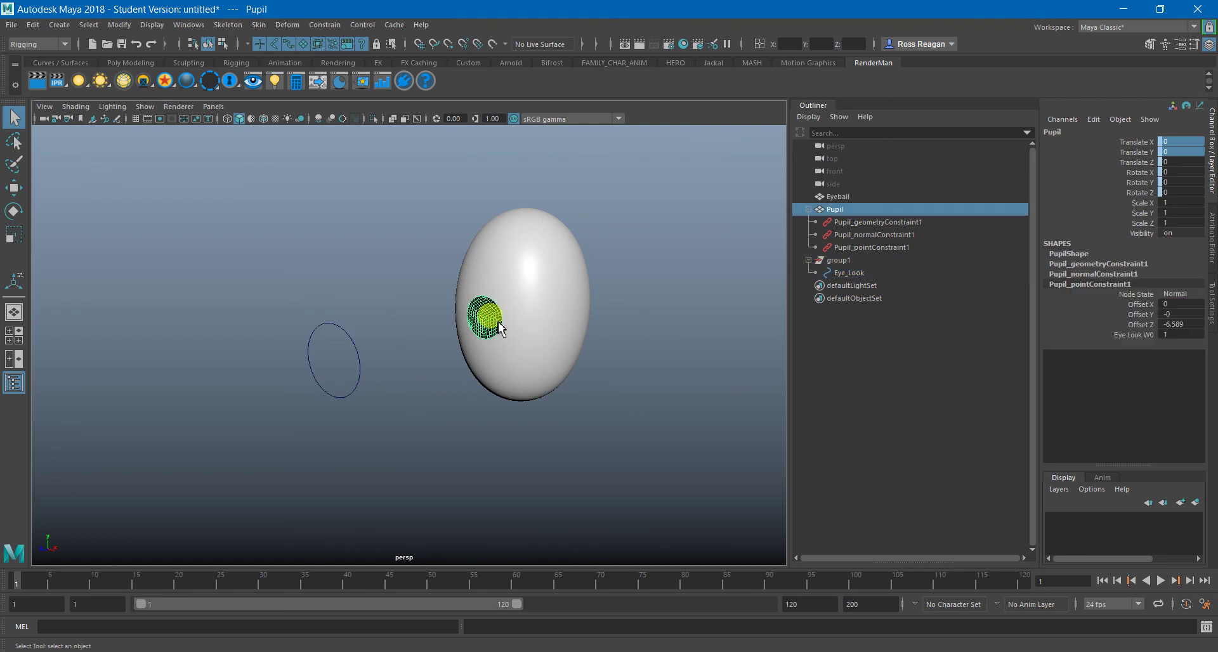
pyautogui.hotkey('ctrl', 'z')
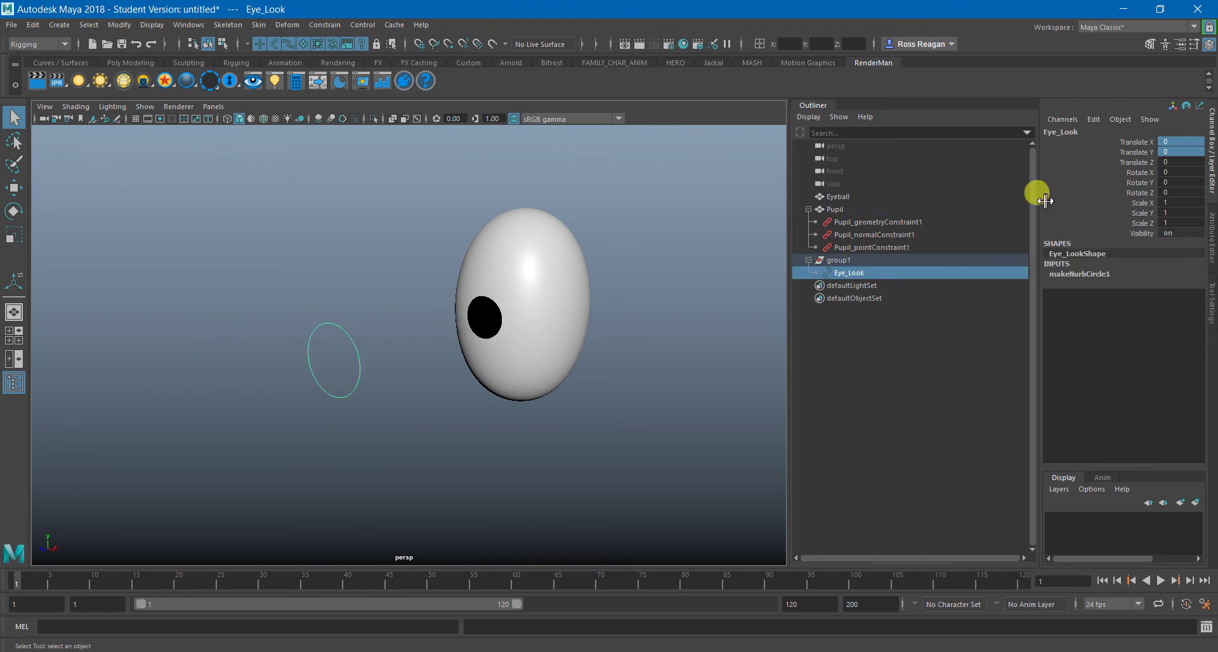
# Lock and hide the Translate Z, Rotate and Scale channels of the Eye_Look control.
pyautogui.click(1140, 163)
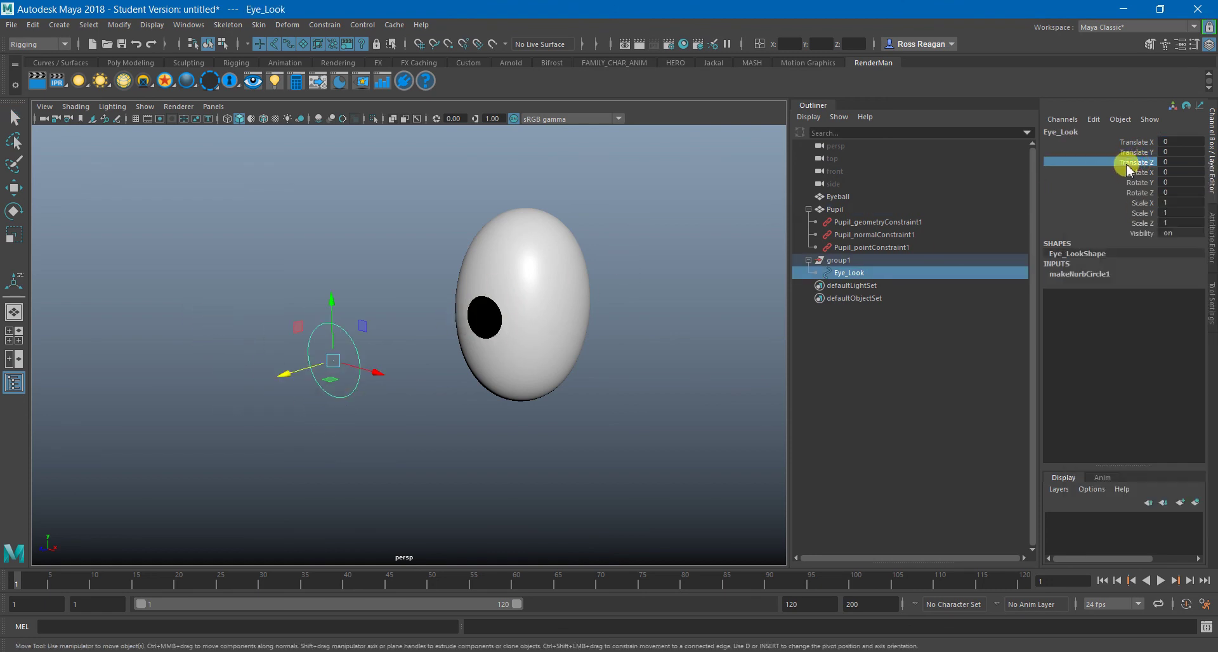
pyautogui.rightClick(1127, 166)
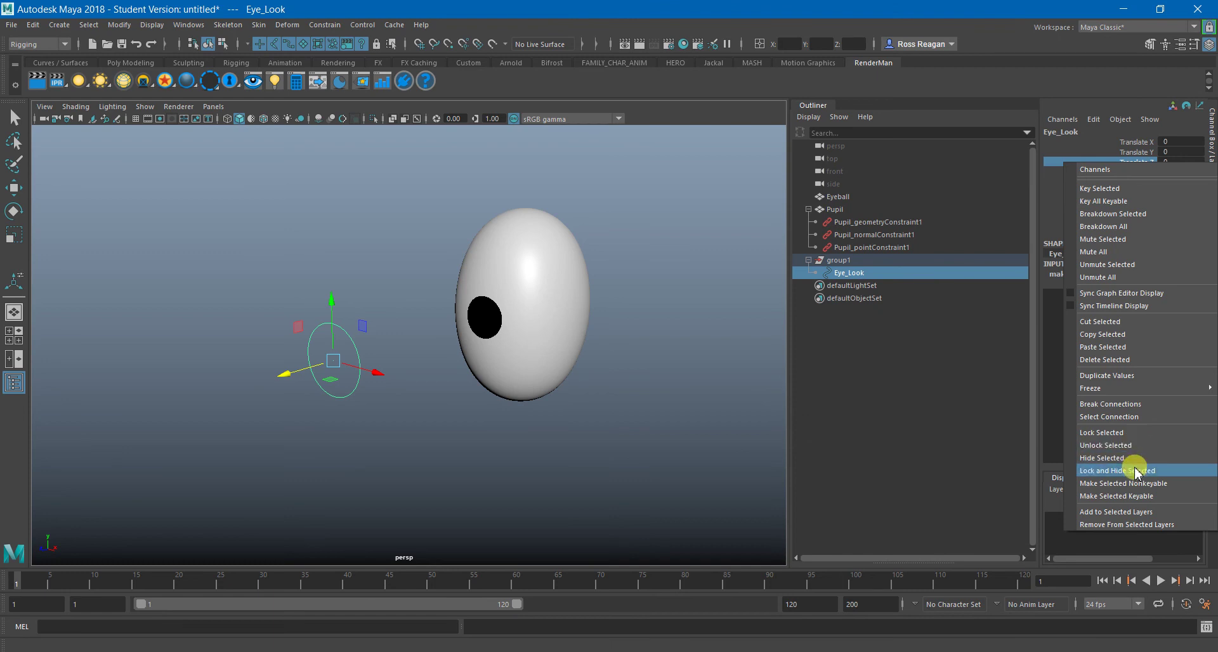
pyautogui.click(1135, 473)
pyautogui.moveTo(1134, 163); pyautogui.dragTo(1136, 213)
pyautogui.rightClick(1137, 214)
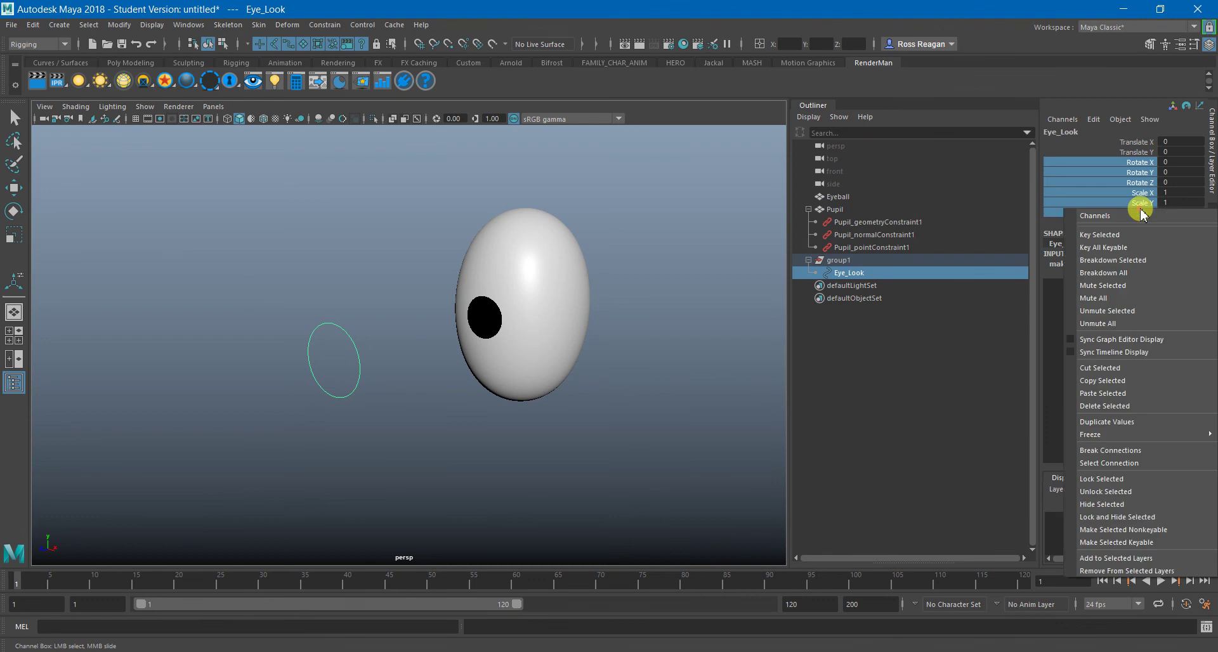
pyautogui.click(1139, 517)
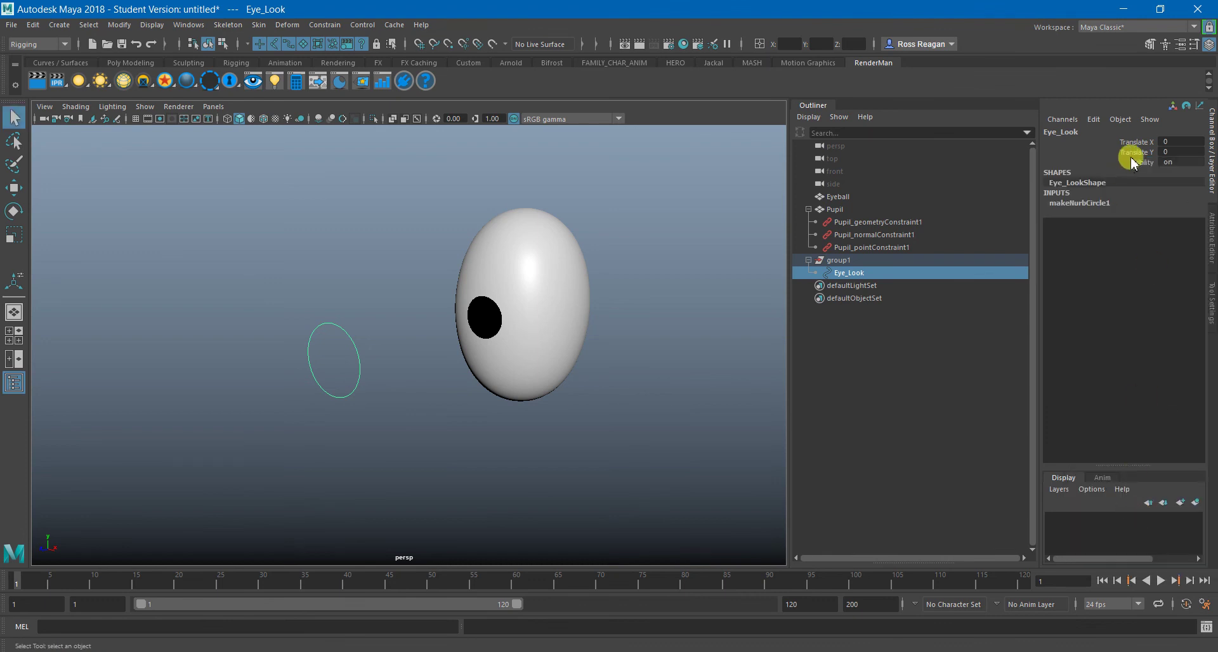
# Test the locked Eye_Look control by moving it in X and Y, and undo the moves.
pyautogui.press('w')
pyautogui.moveTo(366, 366); pyautogui.dragTo(483, 255)
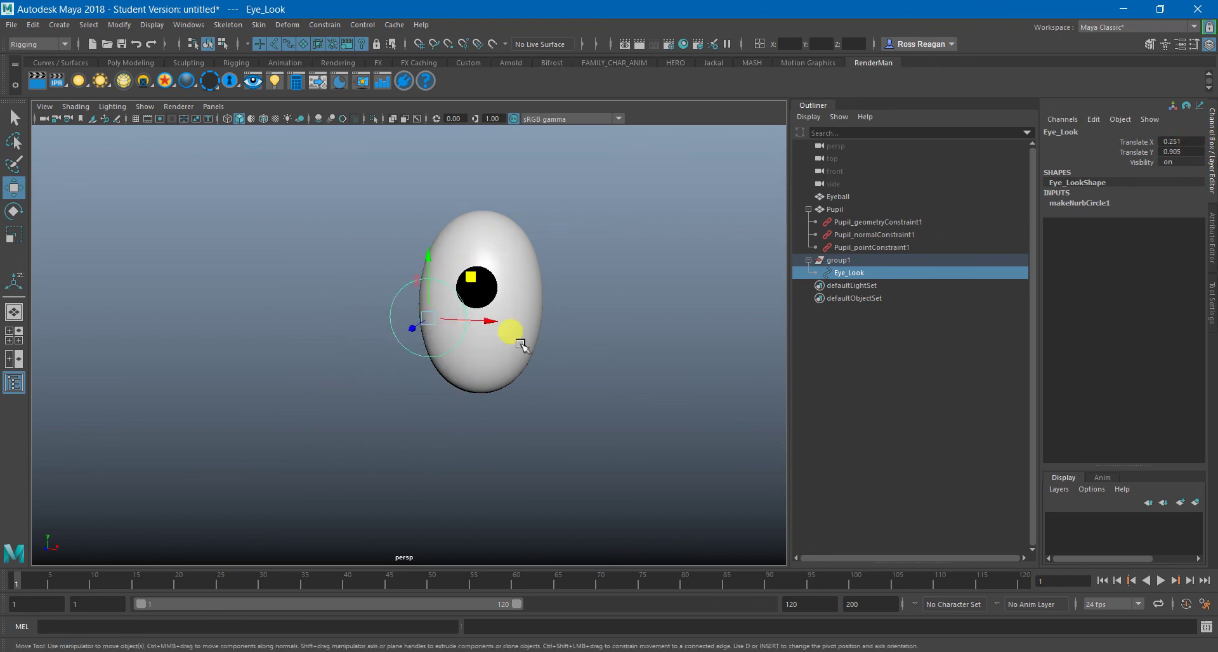
pyautogui.keyDown('alt'); pyautogui.moveTo(520, 343); pyautogui.dragTo(455, 387); pyautogui.keyUp('alt')
pyautogui.hotkey('ctrl', 'z')
pyautogui.hotkey('ctrl', 'z')
pyautogui.hotkey('ctrl', 'z')
pyautogui.press('q')
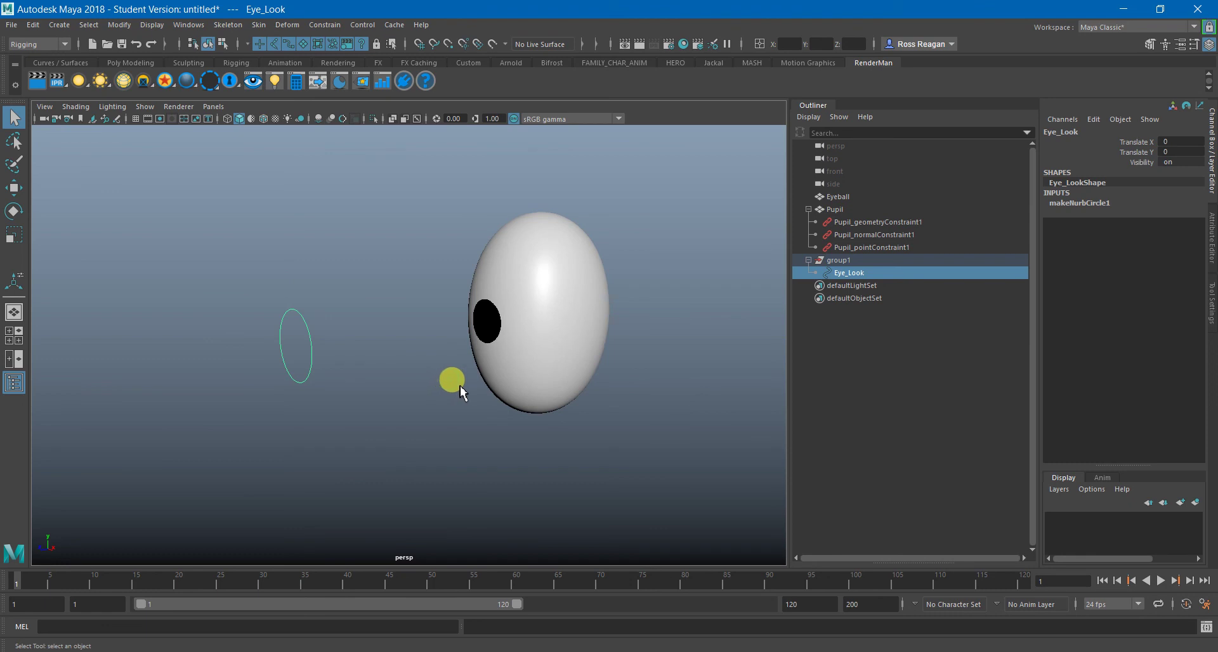
pyautogui.keyDown('alt'); pyautogui.moveTo(406, 345); pyautogui.dragTo(416, 363); pyautogui.keyUp('alt')
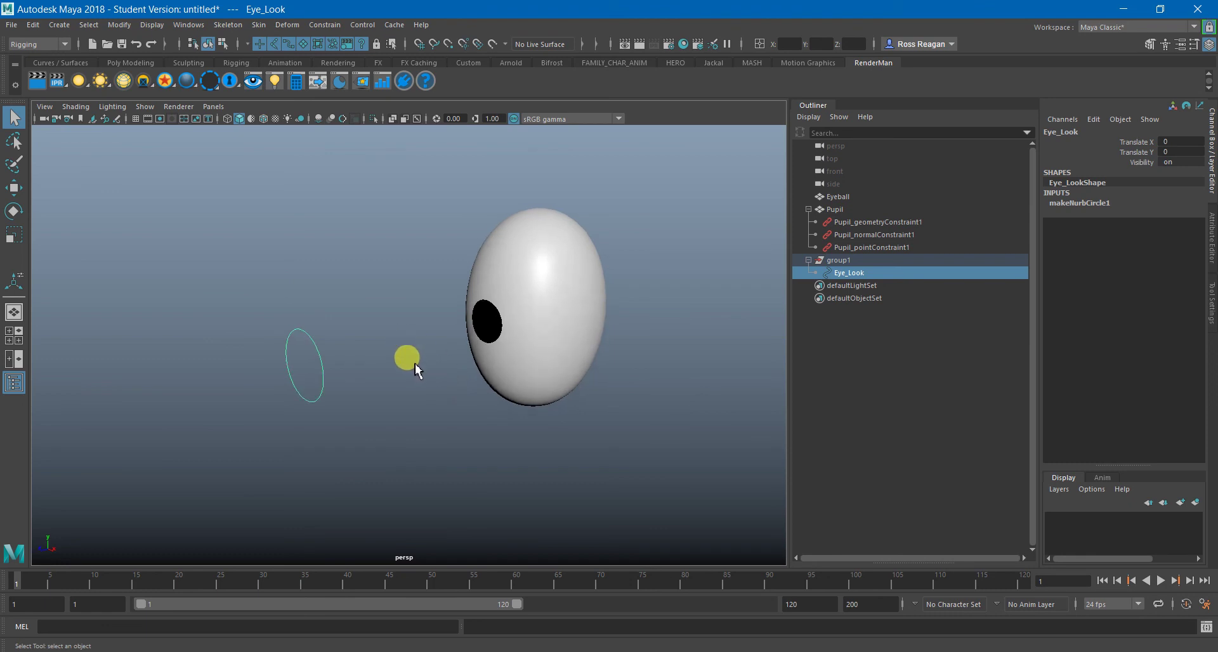
pyautogui.keyDown('alt'); pyautogui.moveTo(415, 363); pyautogui.dragTo(413, 361); pyautogui.keyUp('alt')
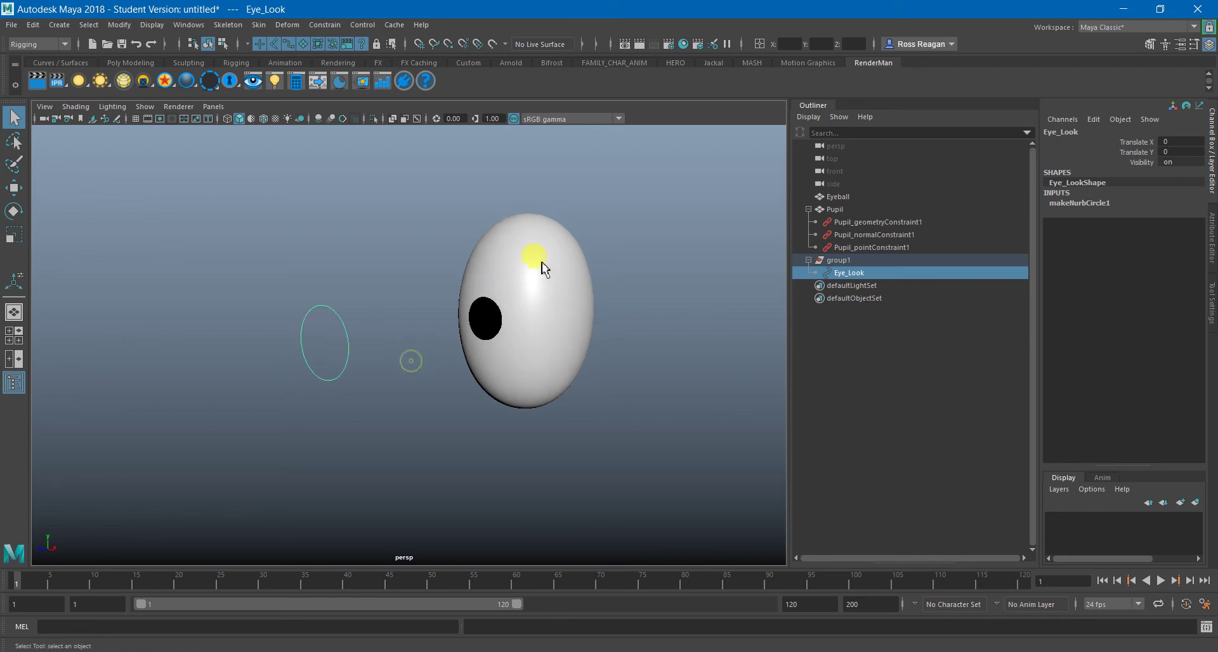
# Collapse the Pupil and group1 hierarchies in the Outliner and clear the selection.
pyautogui.click(844, 261)
pyautogui.click(834, 209)
pyautogui.click(809, 209)
pyautogui.click(837, 197)
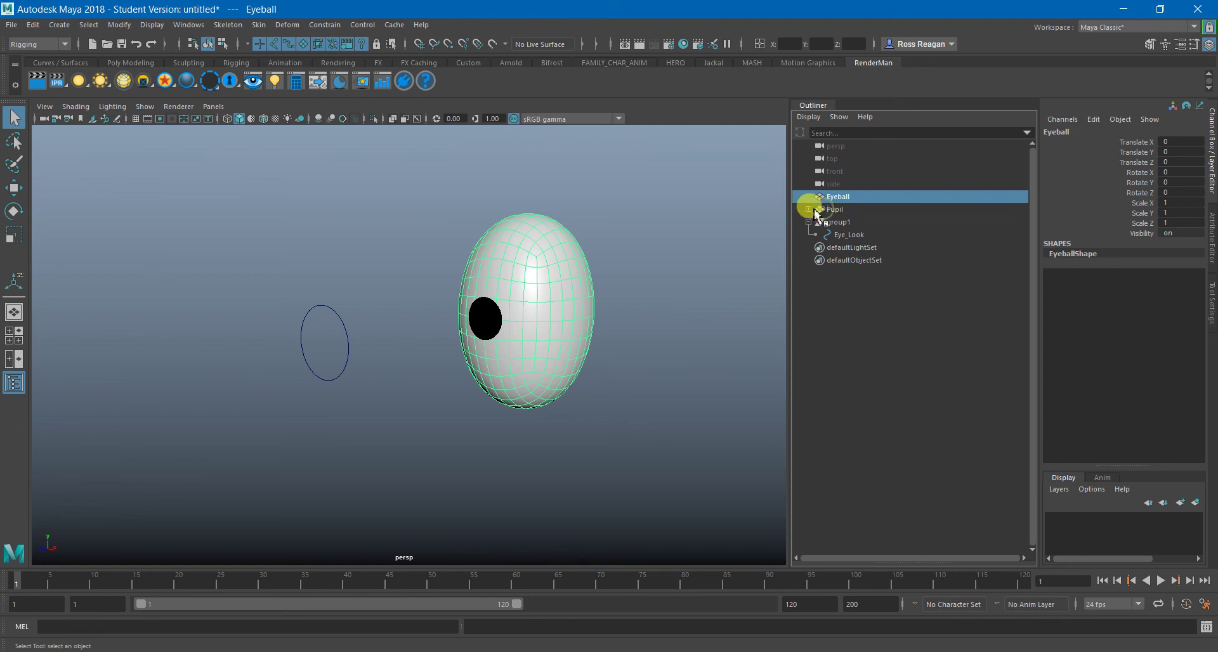
pyautogui.click(833, 208)
pyautogui.click(819, 223)
pyautogui.click(809, 222)
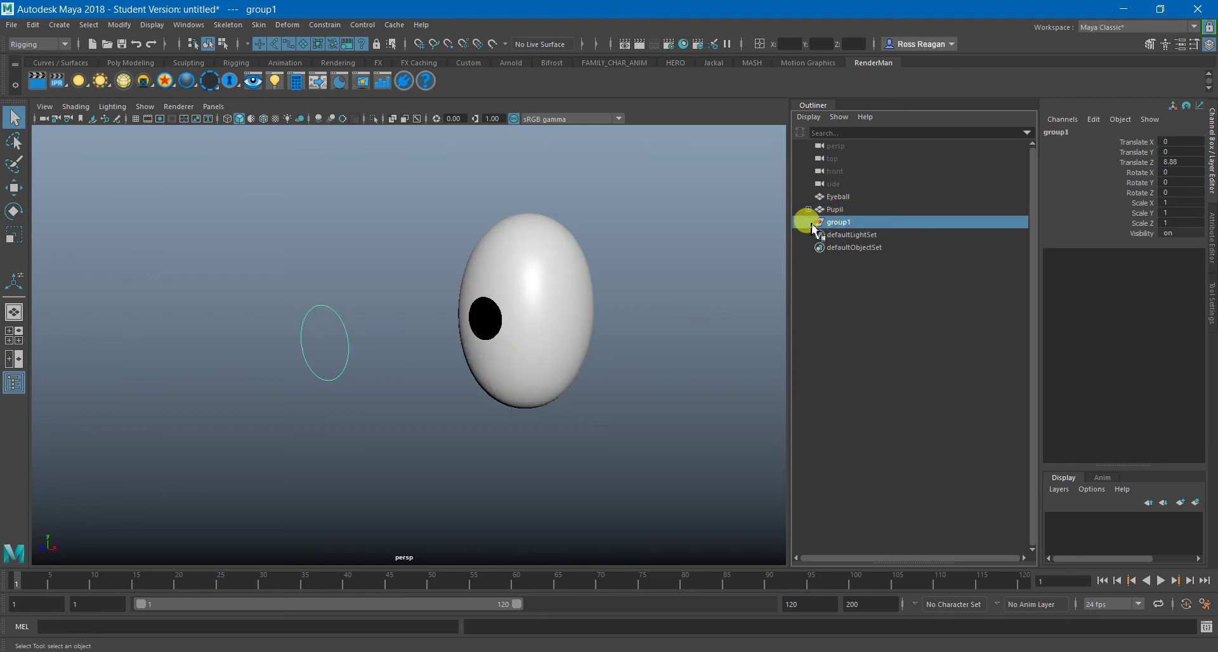
pyautogui.click(873, 294)
# Examine the finished eye setup by selecting the pupil, the control circle and the eyeball.
pyautogui.keyDown('alt'); pyautogui.moveTo(550, 362); pyautogui.dragTo(551, 384); pyautogui.keyUp('alt')
pyautogui.keyDown('alt'); pyautogui.moveTo(561, 380); pyautogui.dragTo(540, 389, button='middle'); pyautogui.keyUp('alt')
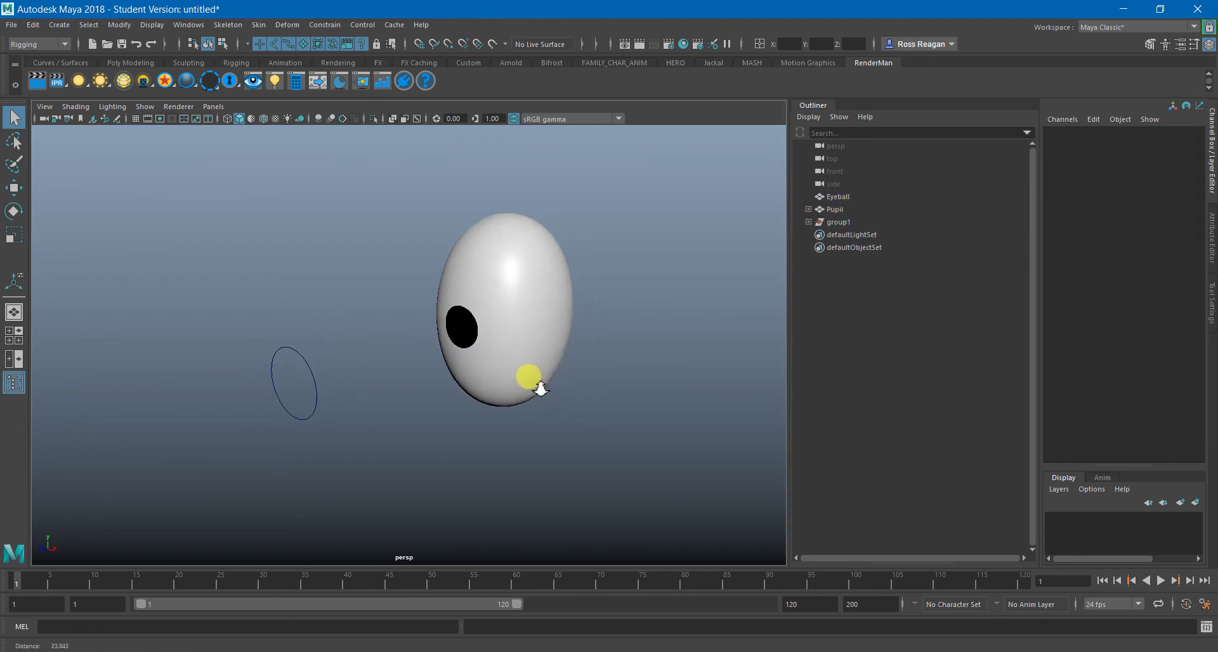
pyautogui.keyDown('alt'); pyautogui.moveTo(540, 388); pyautogui.dragTo(620, 406, button='right'); pyautogui.keyUp('alt')
pyautogui.keyDown('alt'); pyautogui.moveTo(620, 406); pyautogui.dragTo(615, 394, button='middle'); pyautogui.keyUp('alt')
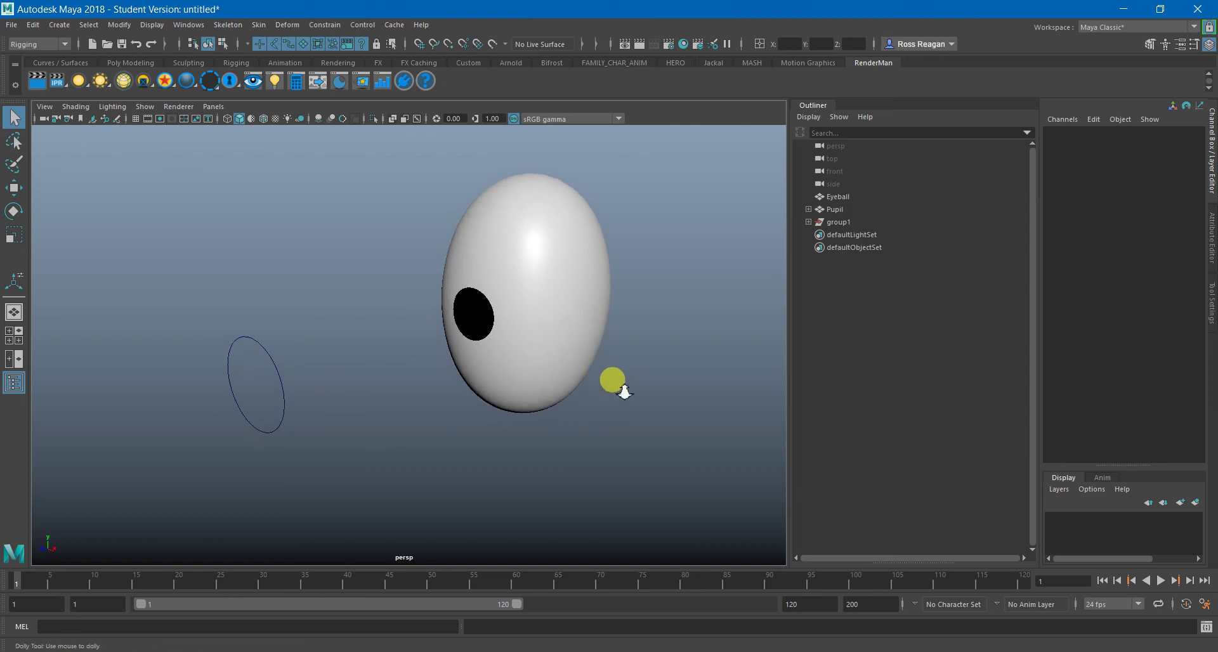
pyautogui.keyDown('alt'); pyautogui.moveTo(620, 388); pyautogui.dragTo(660, 398); pyautogui.keyUp('alt')
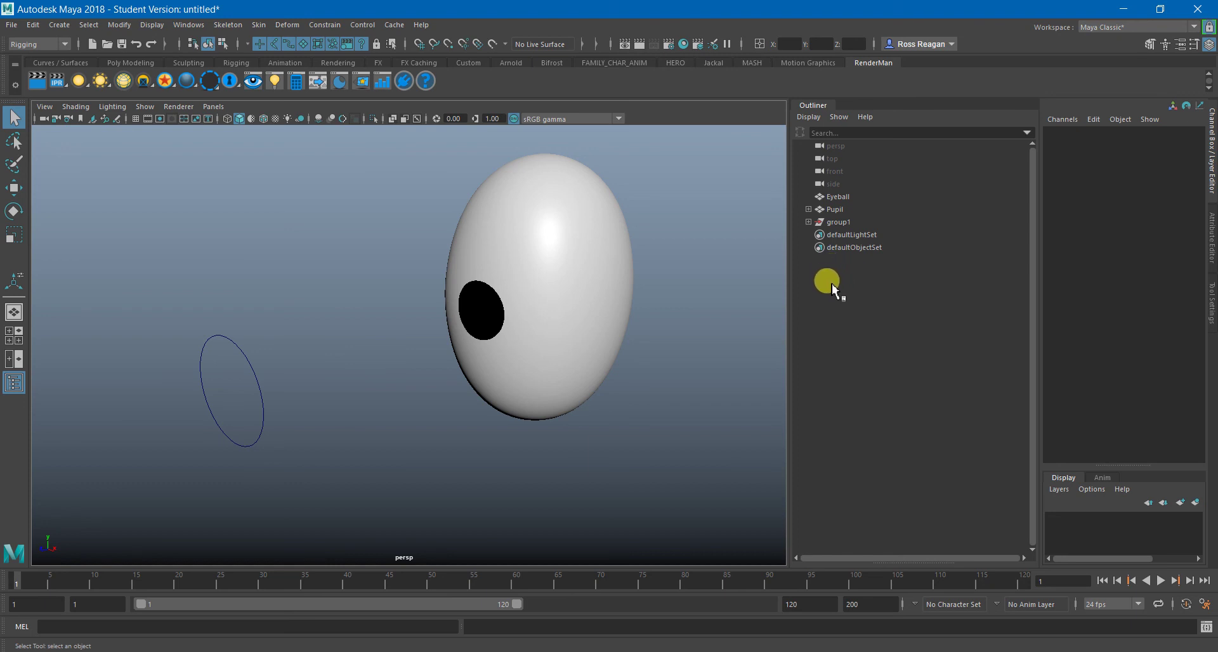
pyautogui.click(549, 307)
pyautogui.click(487, 310)
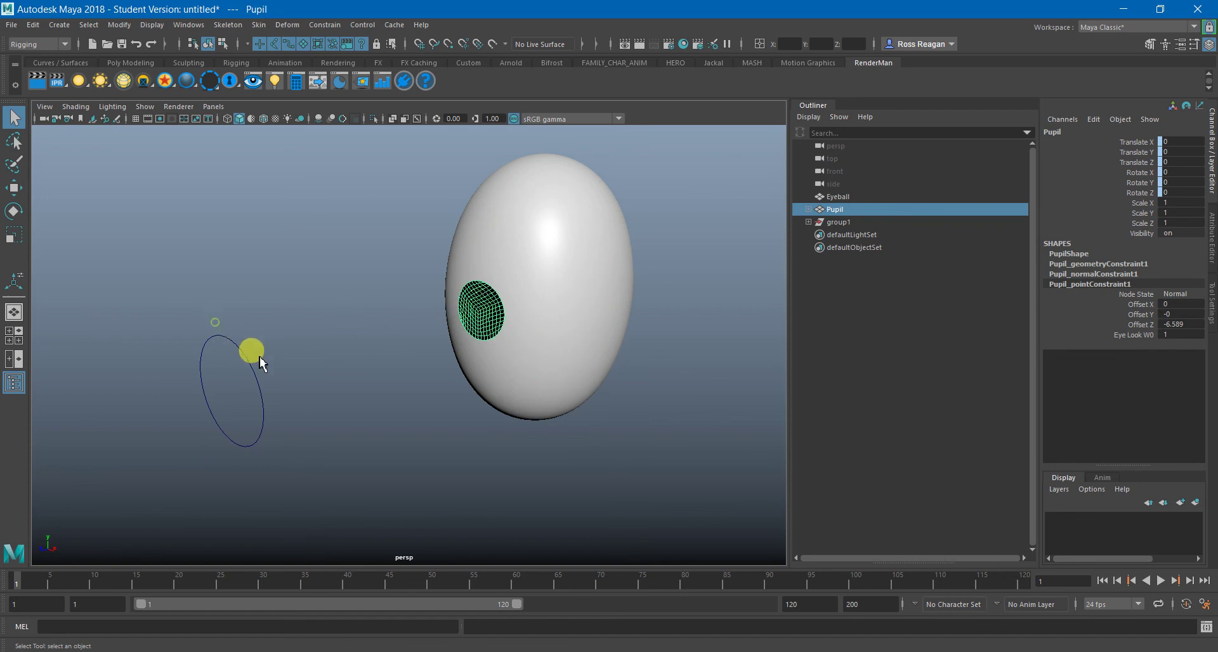
pyautogui.click(253, 349)
pyautogui.click(308, 352)
pyautogui.click(473, 326)
pyautogui.click(836, 196)
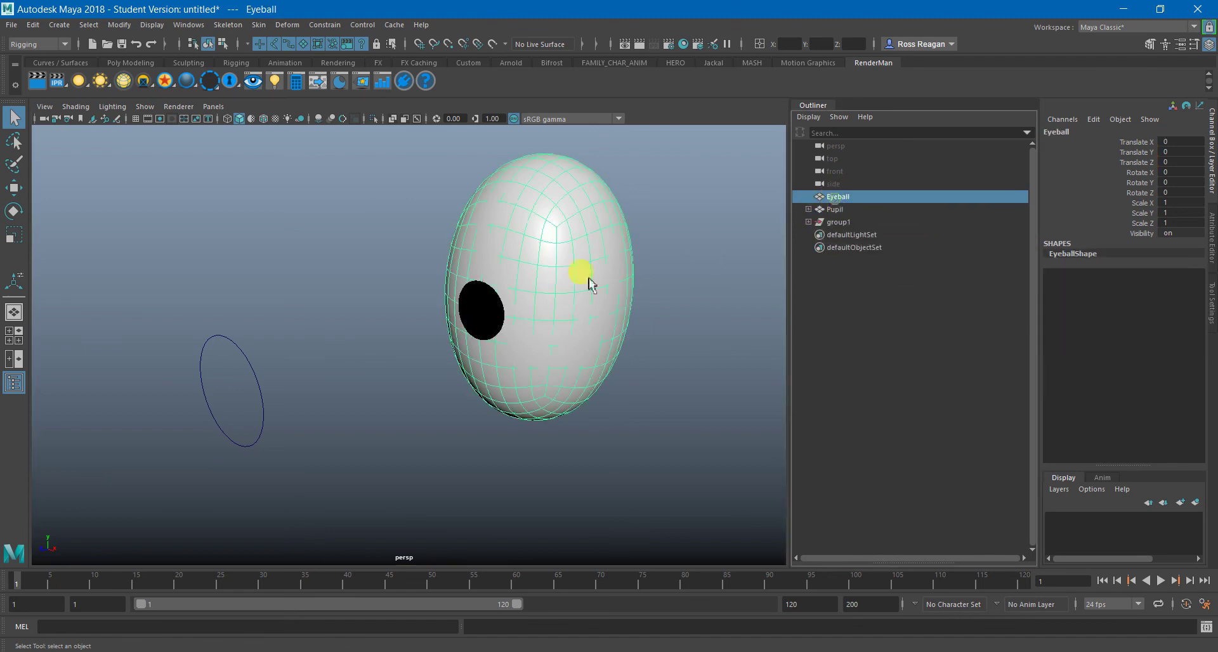
# Try parenting the Pupil under the Eyeball and moving Eye_Look, undo both changes, and clear the selection.
pyautogui.click(836, 209)
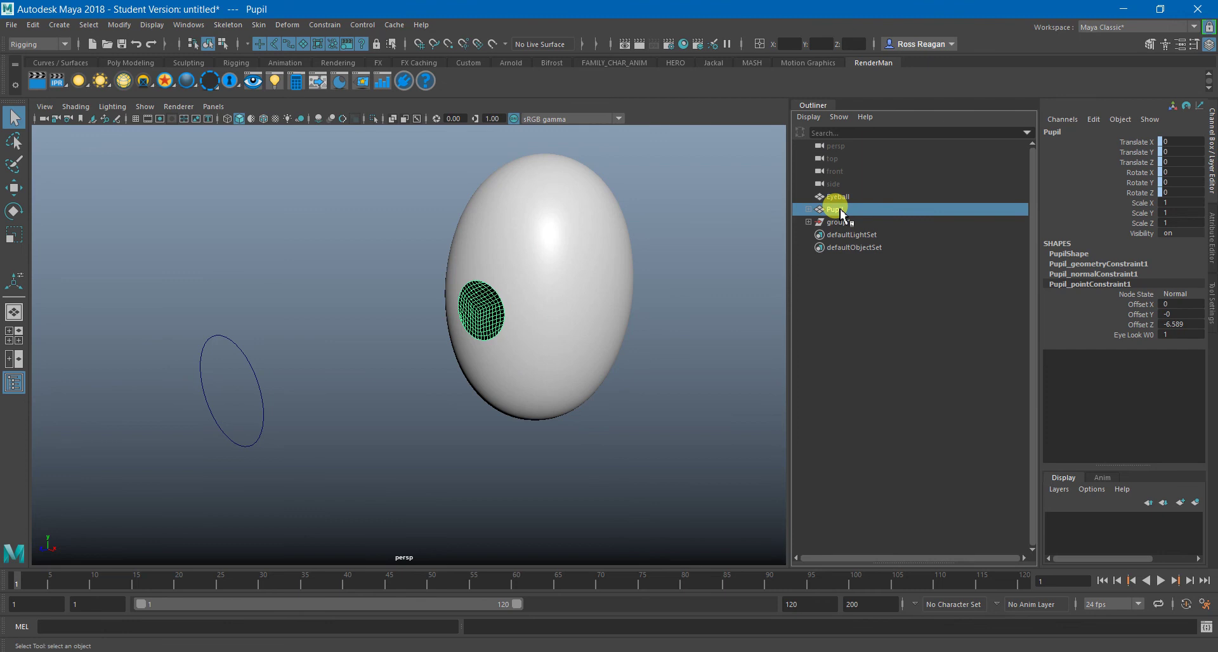
pyautogui.moveTo(836, 210); pyautogui.dragTo(828, 222, button='middle')
pyautogui.moveTo(833, 210); pyautogui.dragTo(841, 199, button='middle')
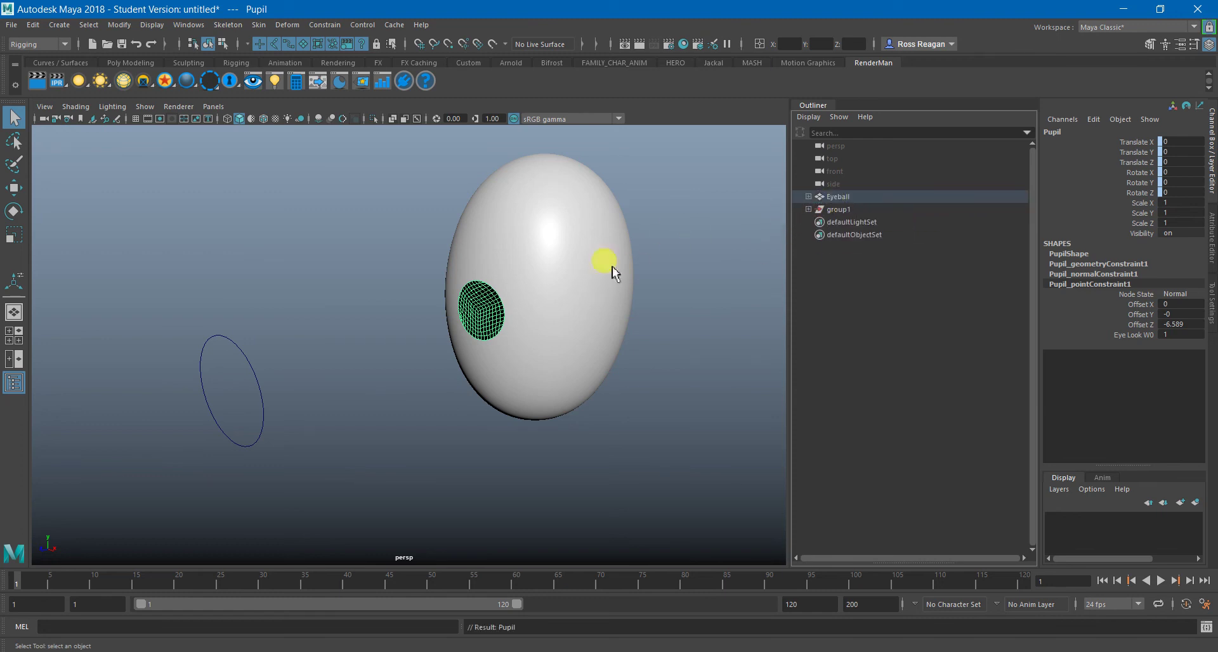
pyautogui.click(245, 353)
pyautogui.press('w')
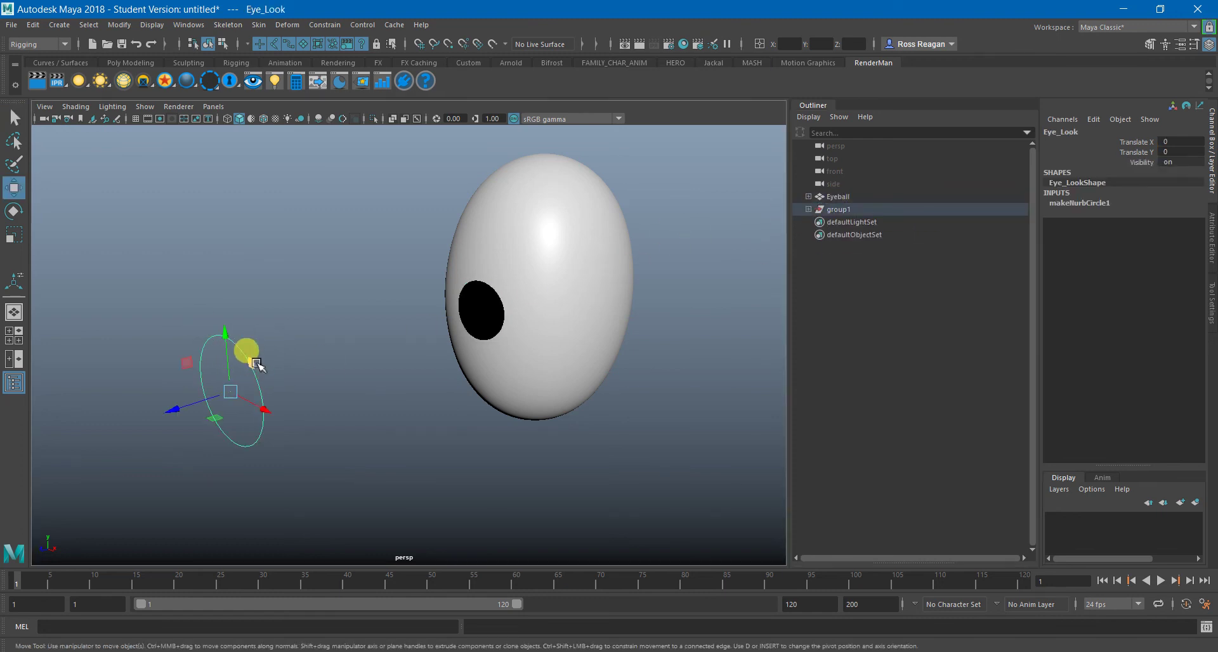
pyautogui.moveTo(256, 353)
pyautogui.mouseDown()
pyautogui.moveTo(387, 402)
pyautogui.moveTo(293, 401)
pyautogui.moveTo(181, 240)
pyautogui.moveTo(269, 345)
pyautogui.mouseUp()
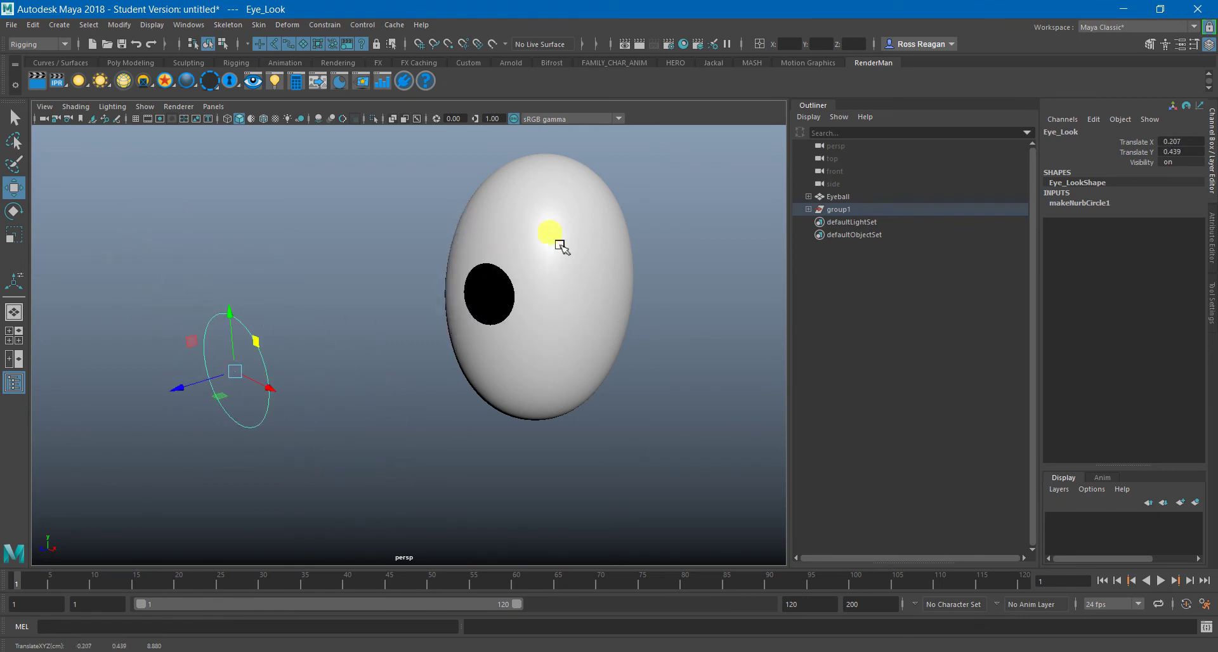
pyautogui.hotkey('ctrl', 'z')
pyautogui.hotkey('ctrl', 'z')
pyautogui.hotkey('ctrl', 'z')
pyautogui.press('q')
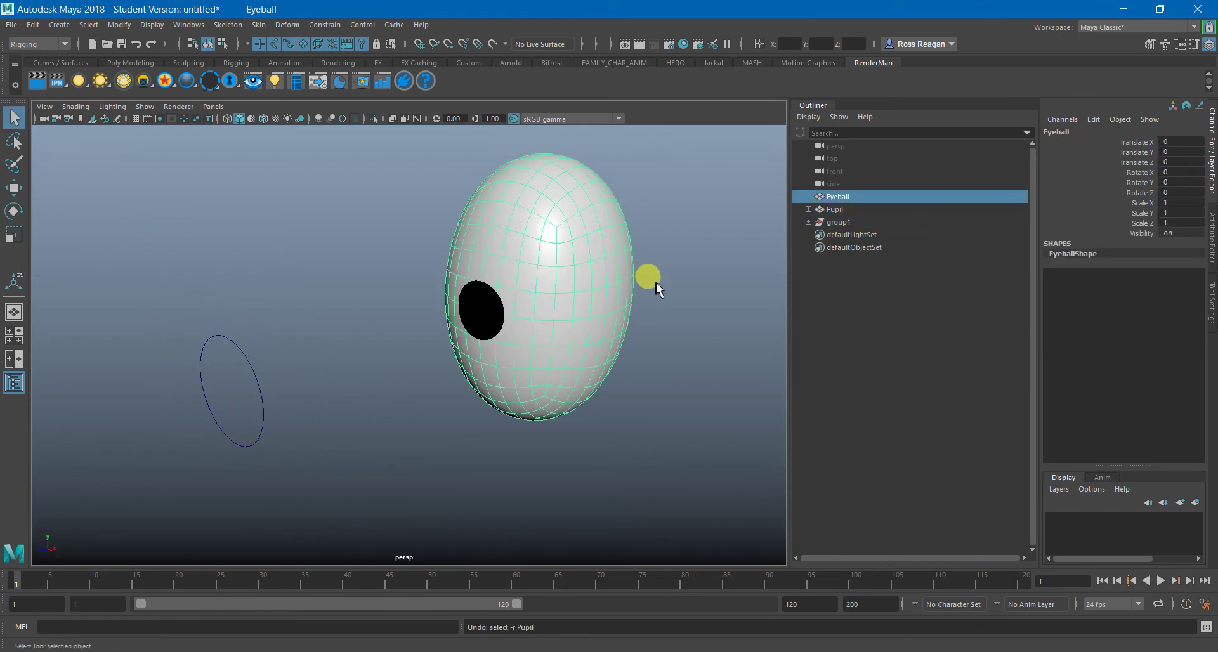
pyautogui.keyDown('alt'); pyautogui.moveTo(660, 288); pyautogui.dragTo(686, 287); pyautogui.keyUp('alt')
pyautogui.click(682, 284)
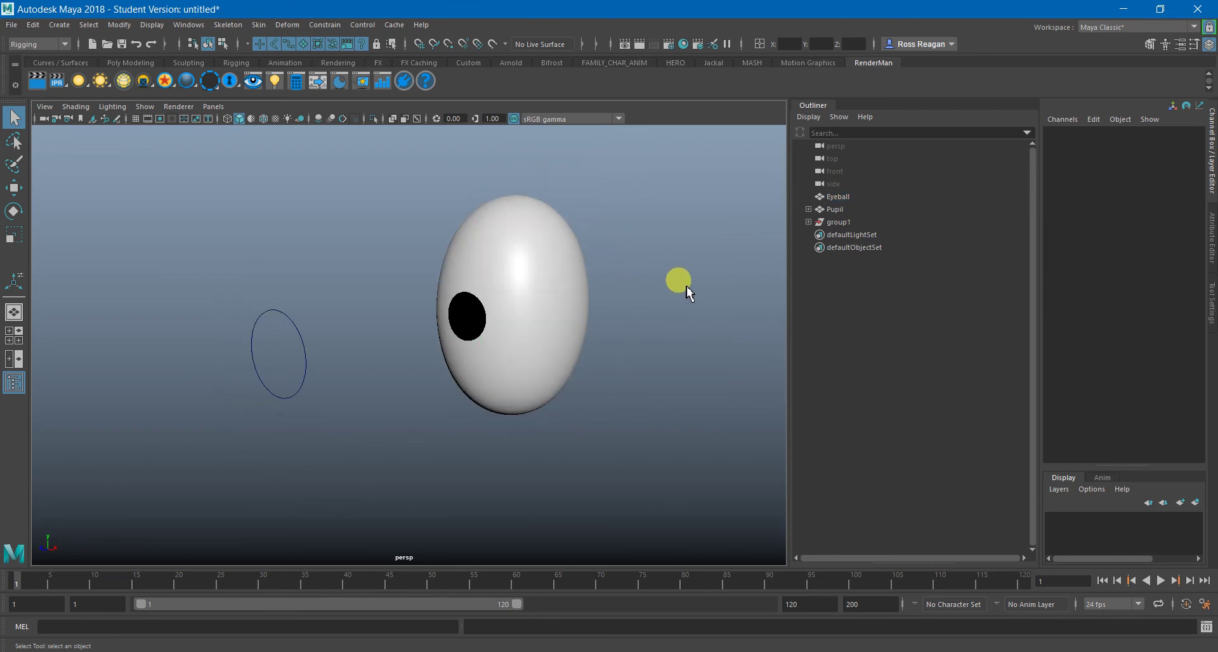